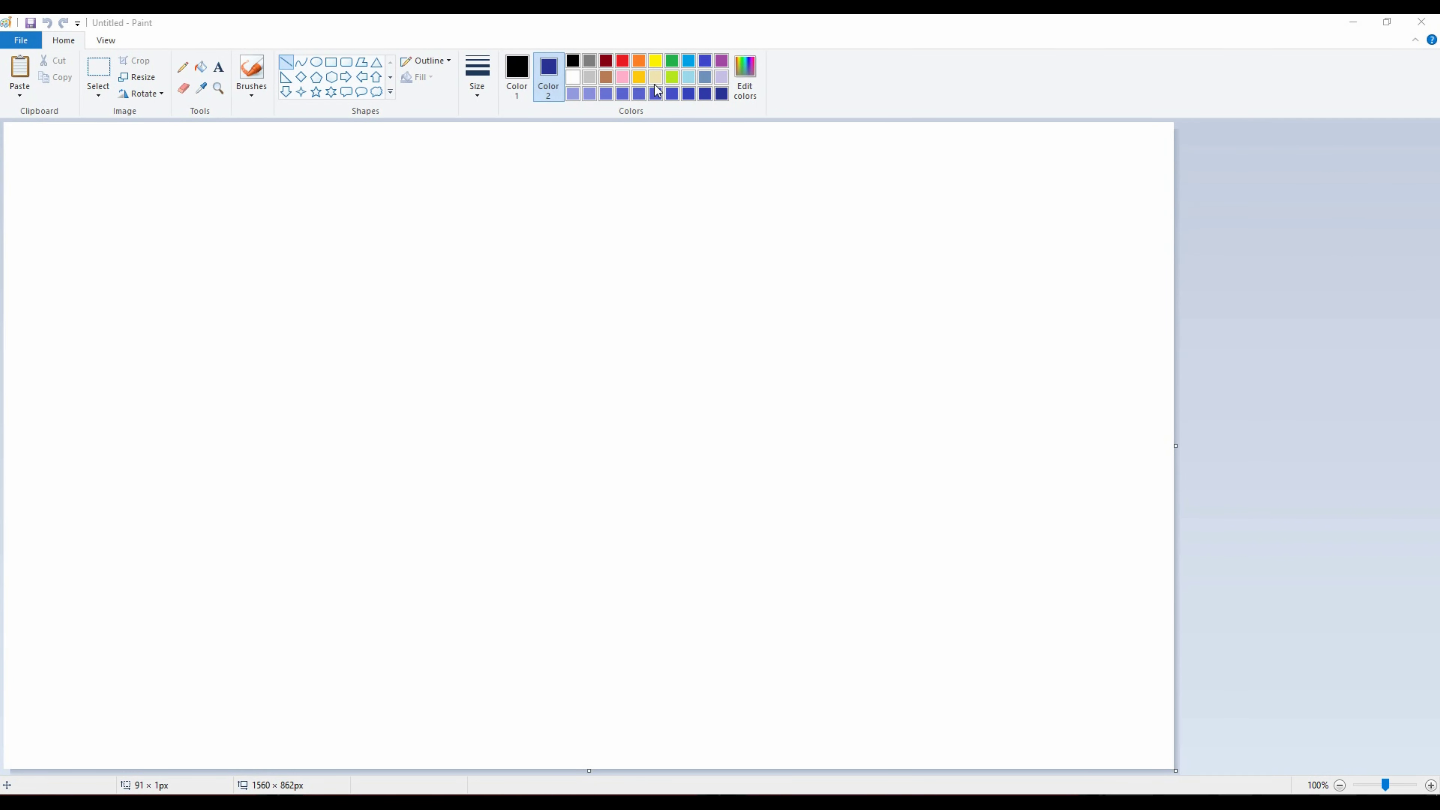
- Set the Oval tool to No fill with yellow as the colour, undoing trial shapes
click(654, 59)
drag(363, 390, 379, 376)
click(316, 62)
drag(326, 400, 431, 322)
click(423, 77)
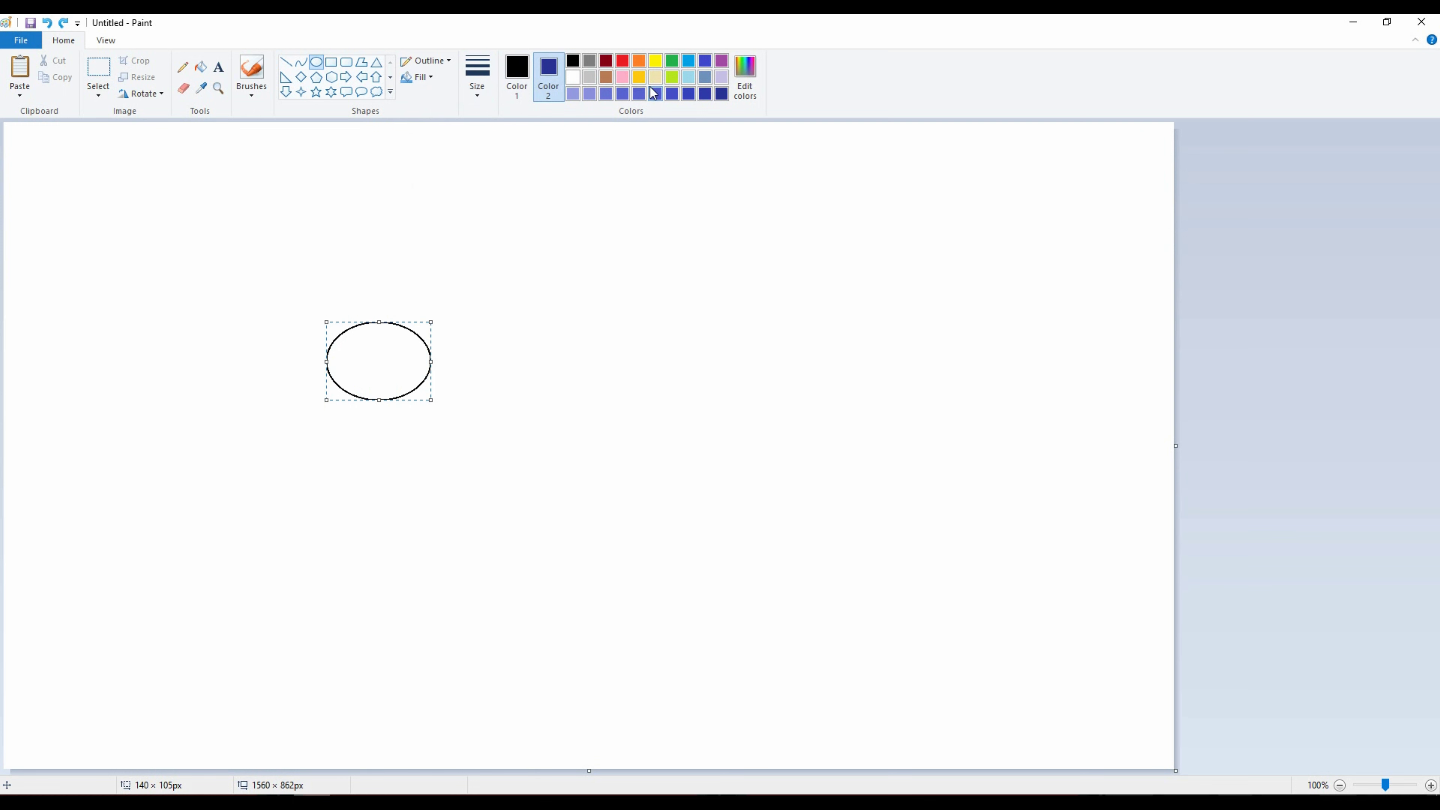
click(655, 60)
click(517, 77)
click(655, 60)
key(ctrl+z)
- Draw the yellow moon circle in the upper-left of the canvas
drag(306, 412, 444, 274)
drag(390, 336, 367, 339)
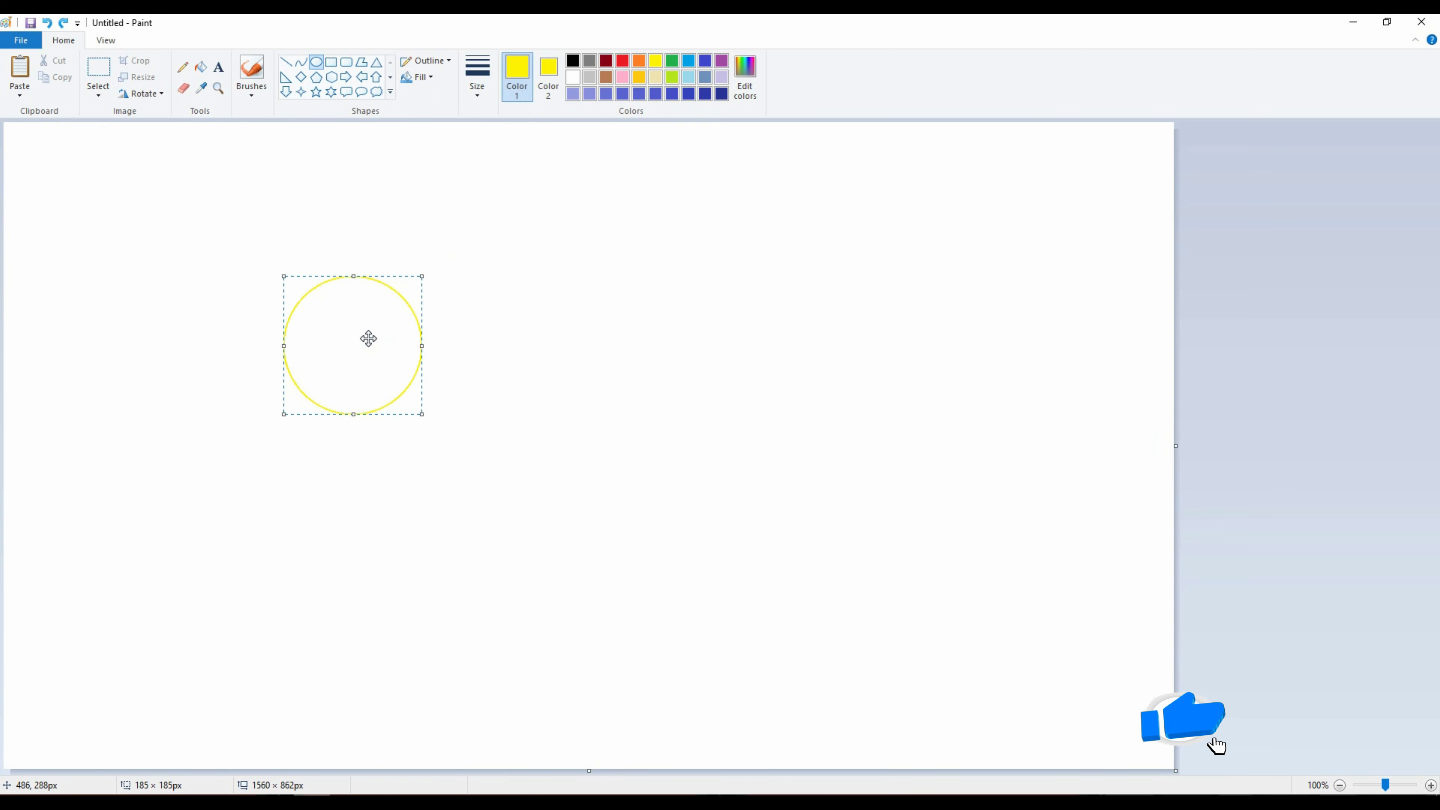
click(588, 270)
- Draw a slightly larger pale-yellow circle, resized to ring the moon evenly
drag(278, 414, 426, 266)
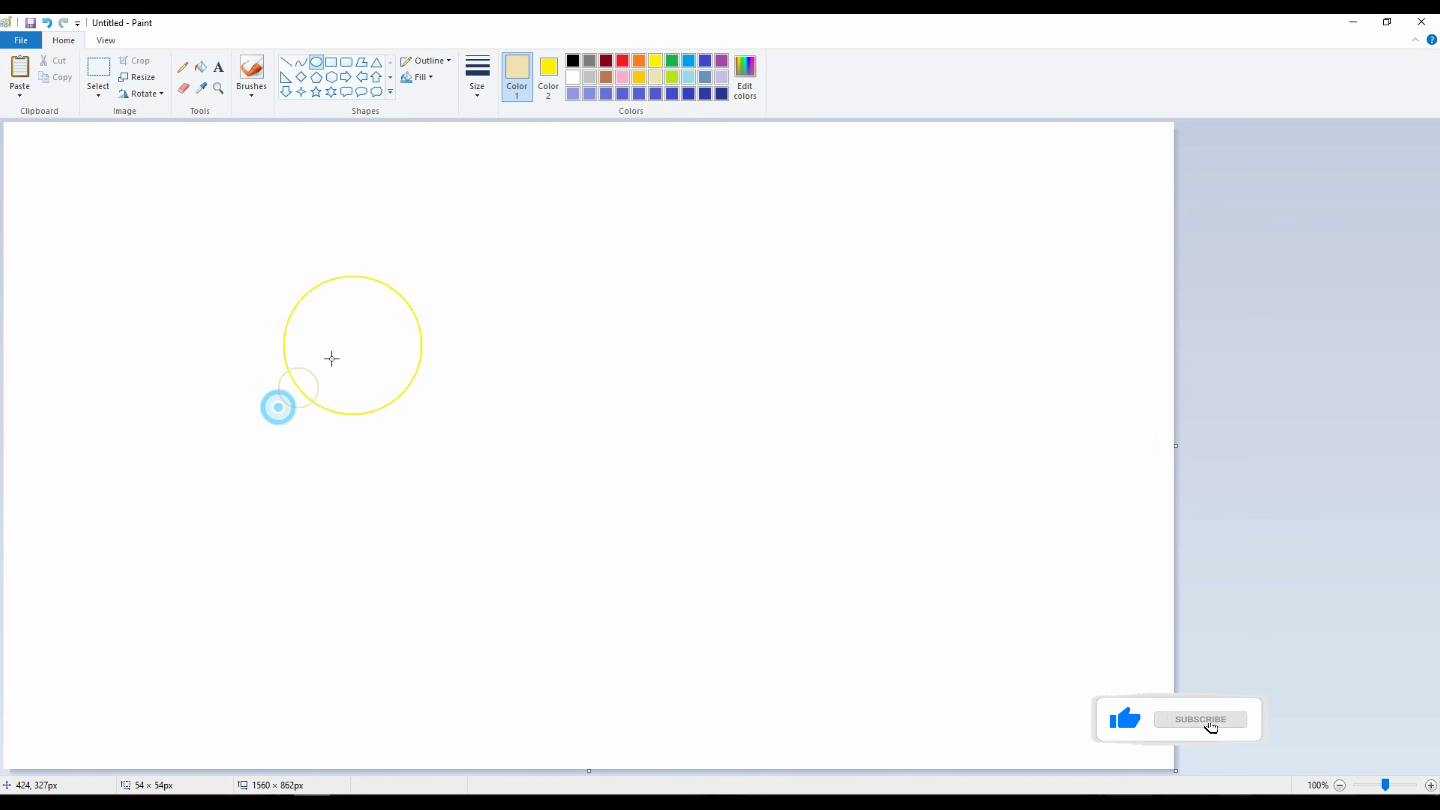
drag(366, 328, 368, 330)
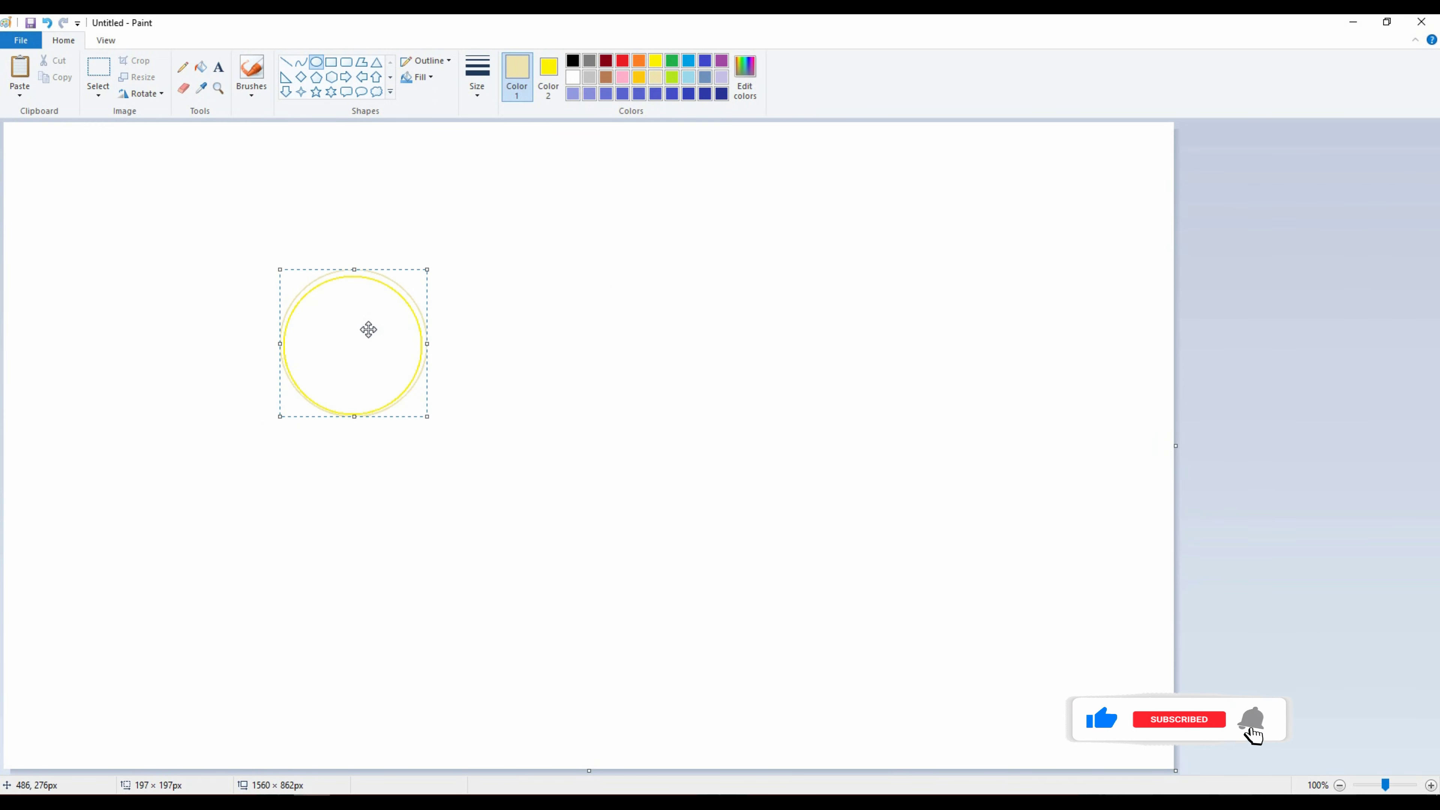
drag(427, 416, 426, 420)
drag(284, 351, 278, 348)
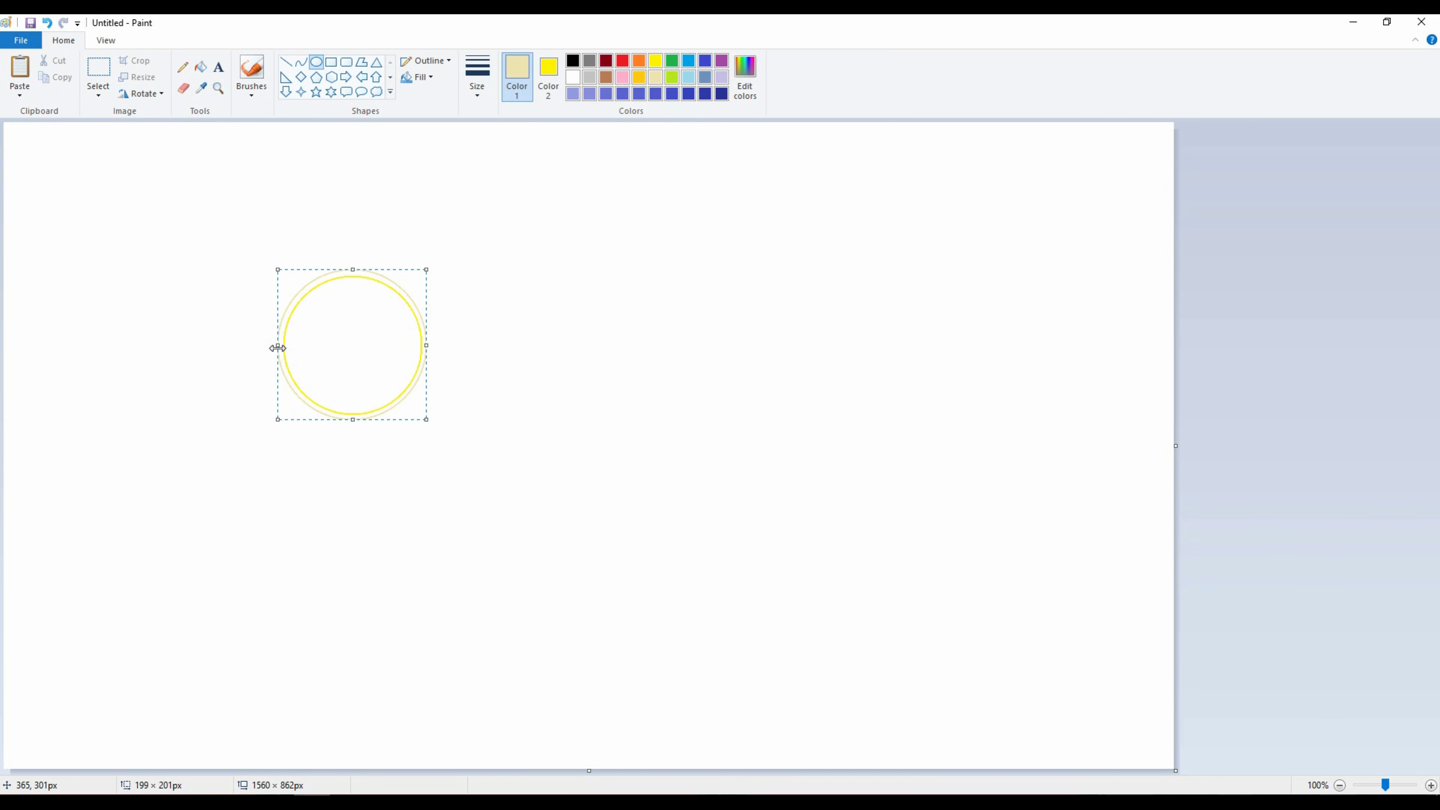
drag(430, 344, 430, 347)
click(503, 208)
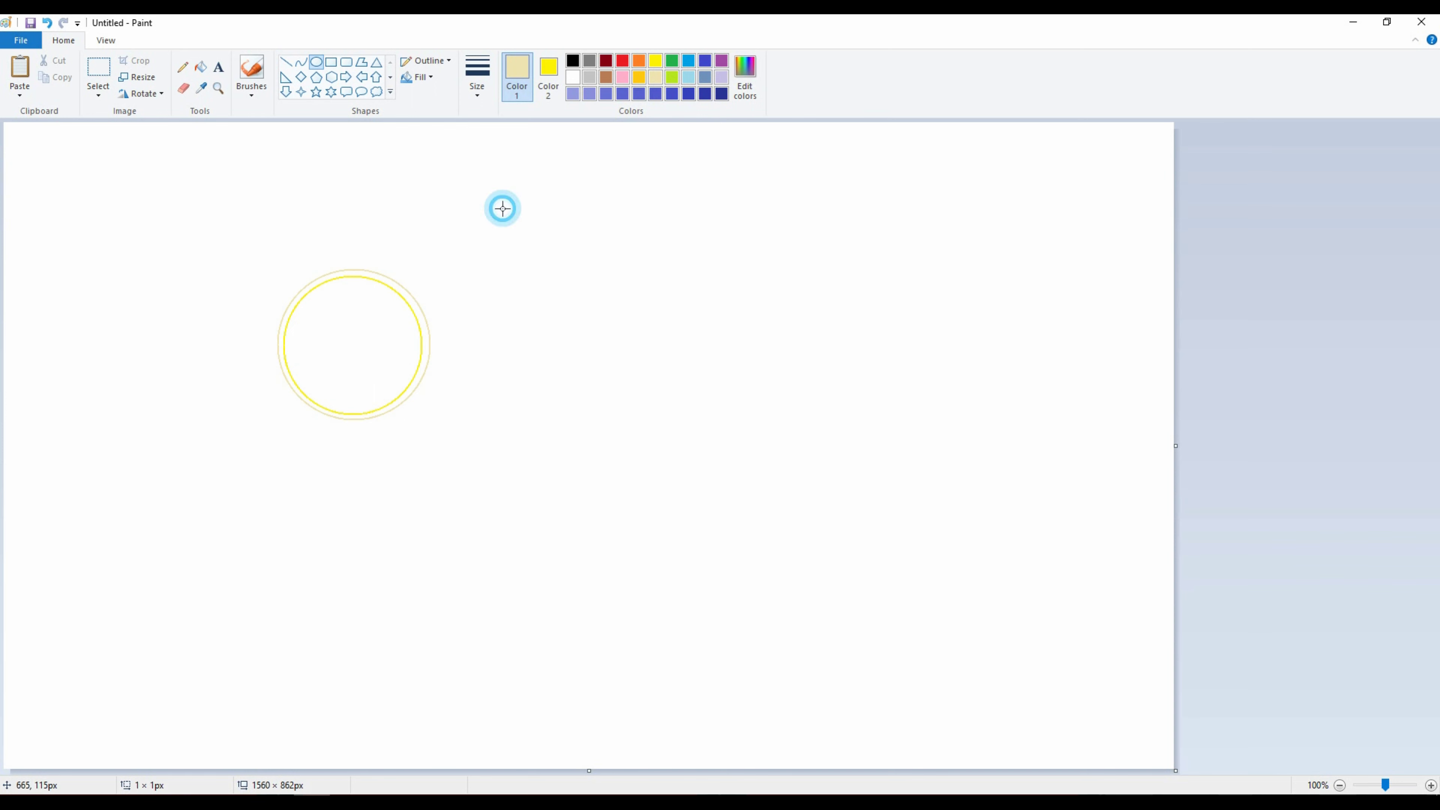
- Draw a small white circle and two lavender rings centred on the moon
click(573, 77)
drag(266, 390, 333, 325)
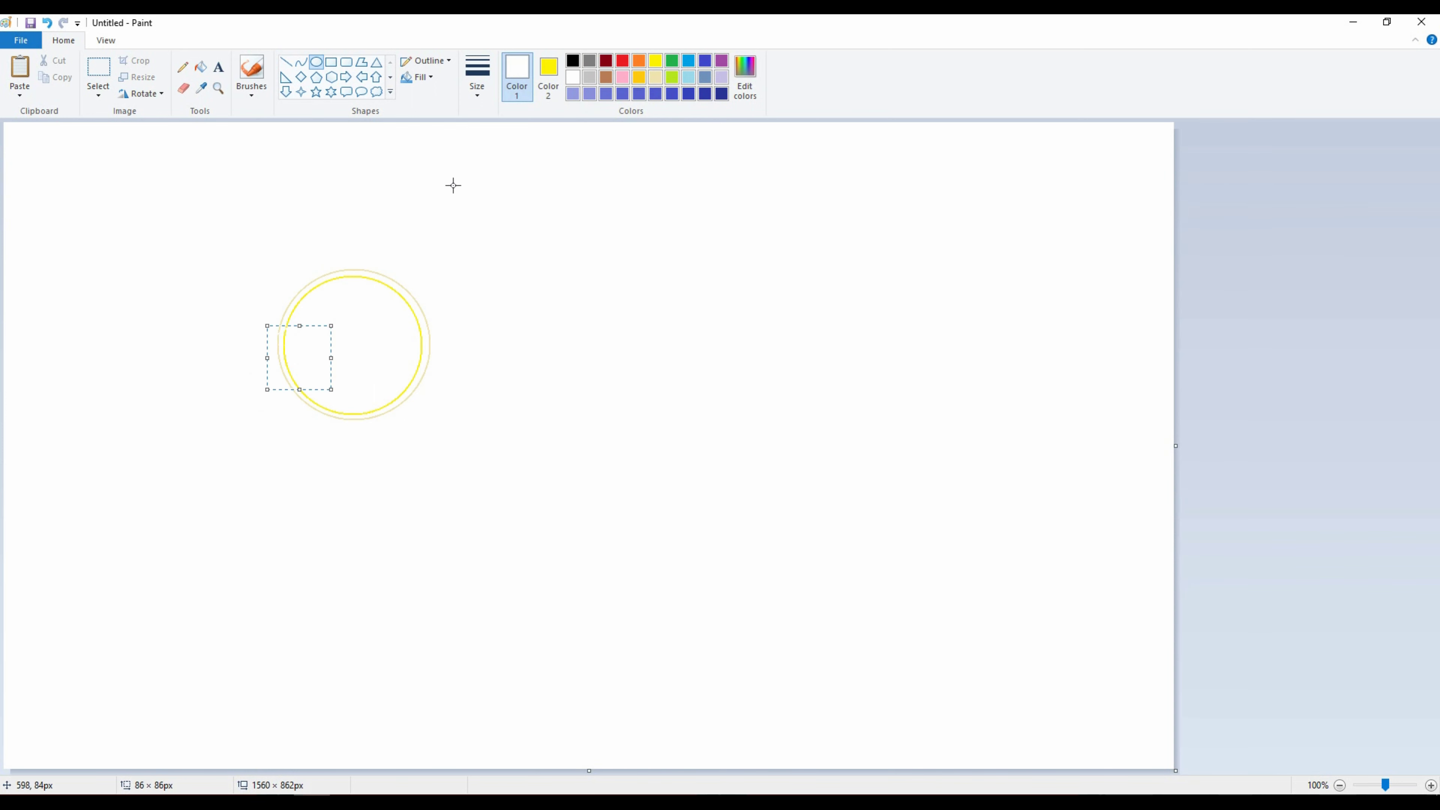
click(572, 94)
drag(248, 407, 453, 203)
drag(366, 267, 344, 303)
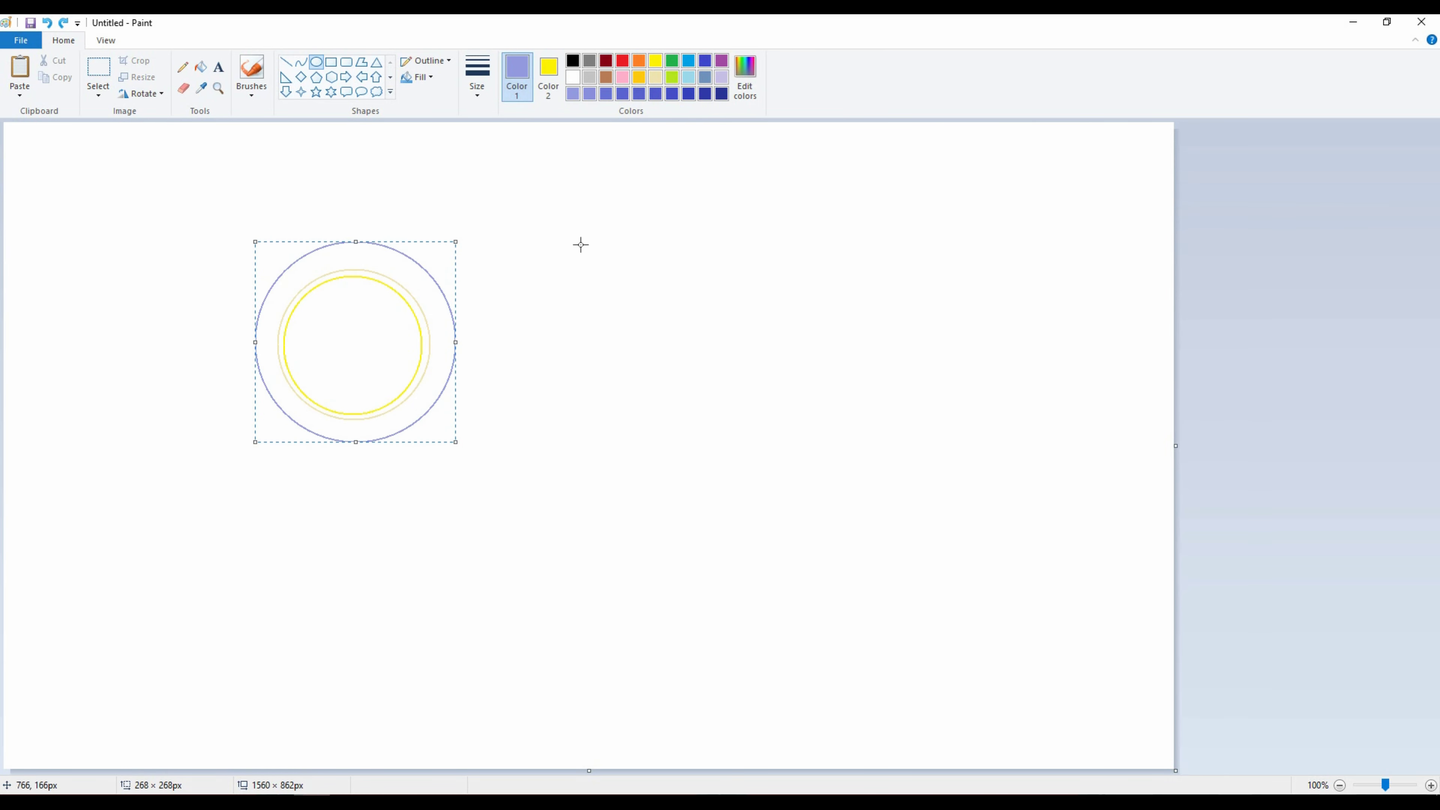
mouse_move(186, 481)
mouse_down()
mouse_move(539, 199)
mouse_move(586, 199)
mouse_up()
key(ctrl+z)
drag(218, 458, 486, 189)
drag(409, 284, 412, 299)
click(679, 237)
- Draw three progressively larger blue-violet rings centred around the lavender ones
click(607, 94)
drag(125, 479, 704, 154)
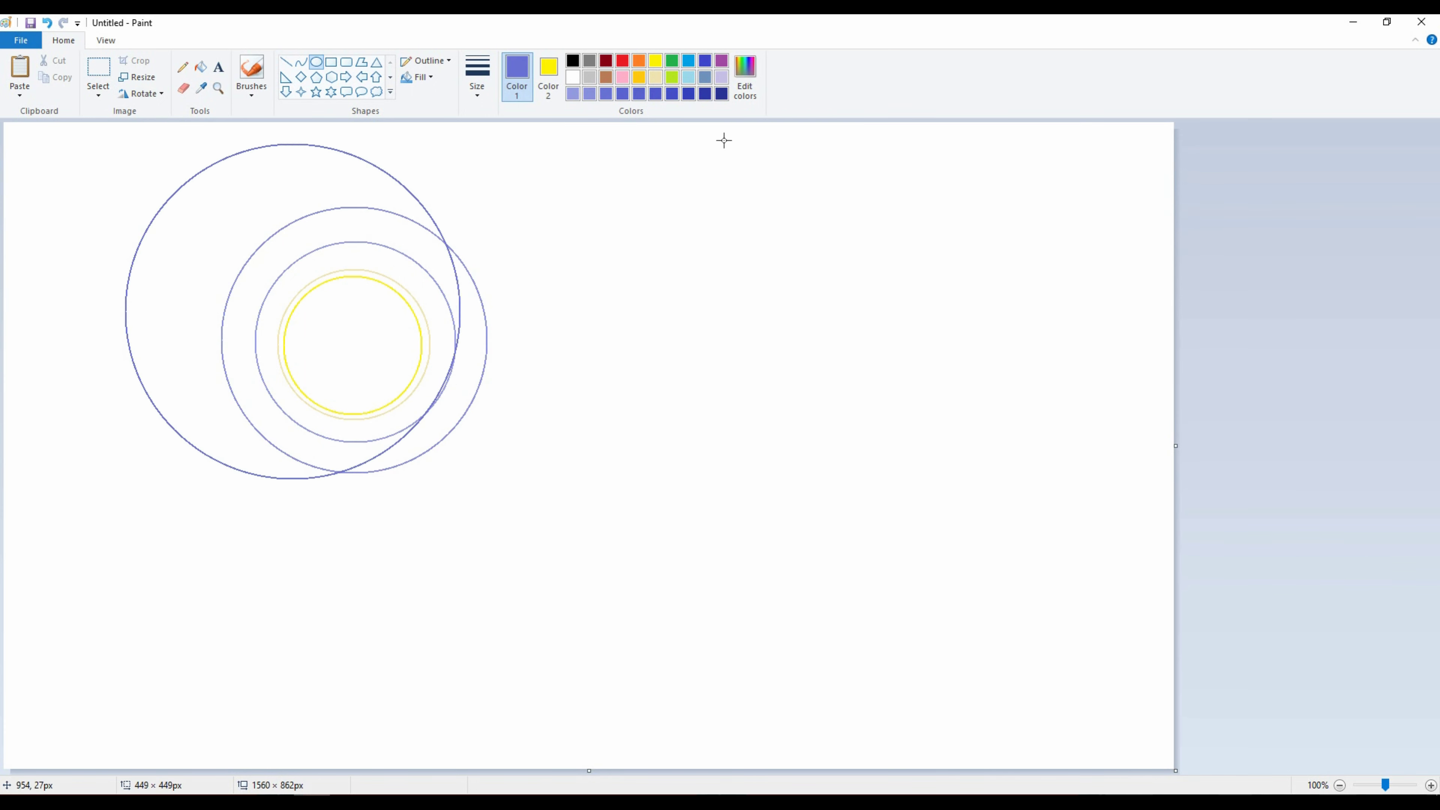
drag(255, 251, 309, 289)
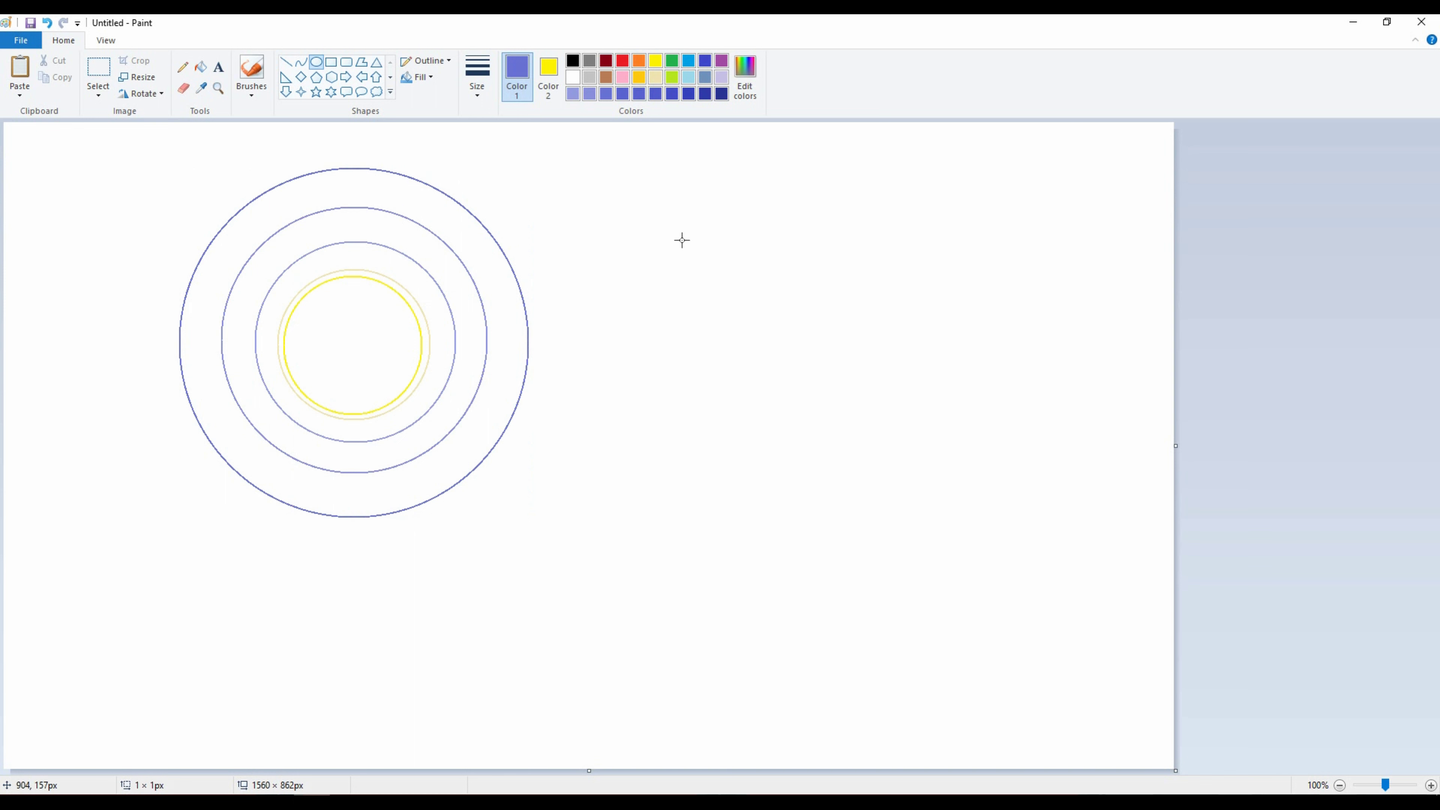
mouse_move(156, 461)
mouse_down()
mouse_move(710, 215)
mouse_move(688, 202)
mouse_up()
drag(371, 238, 363, 322)
click(652, 235)
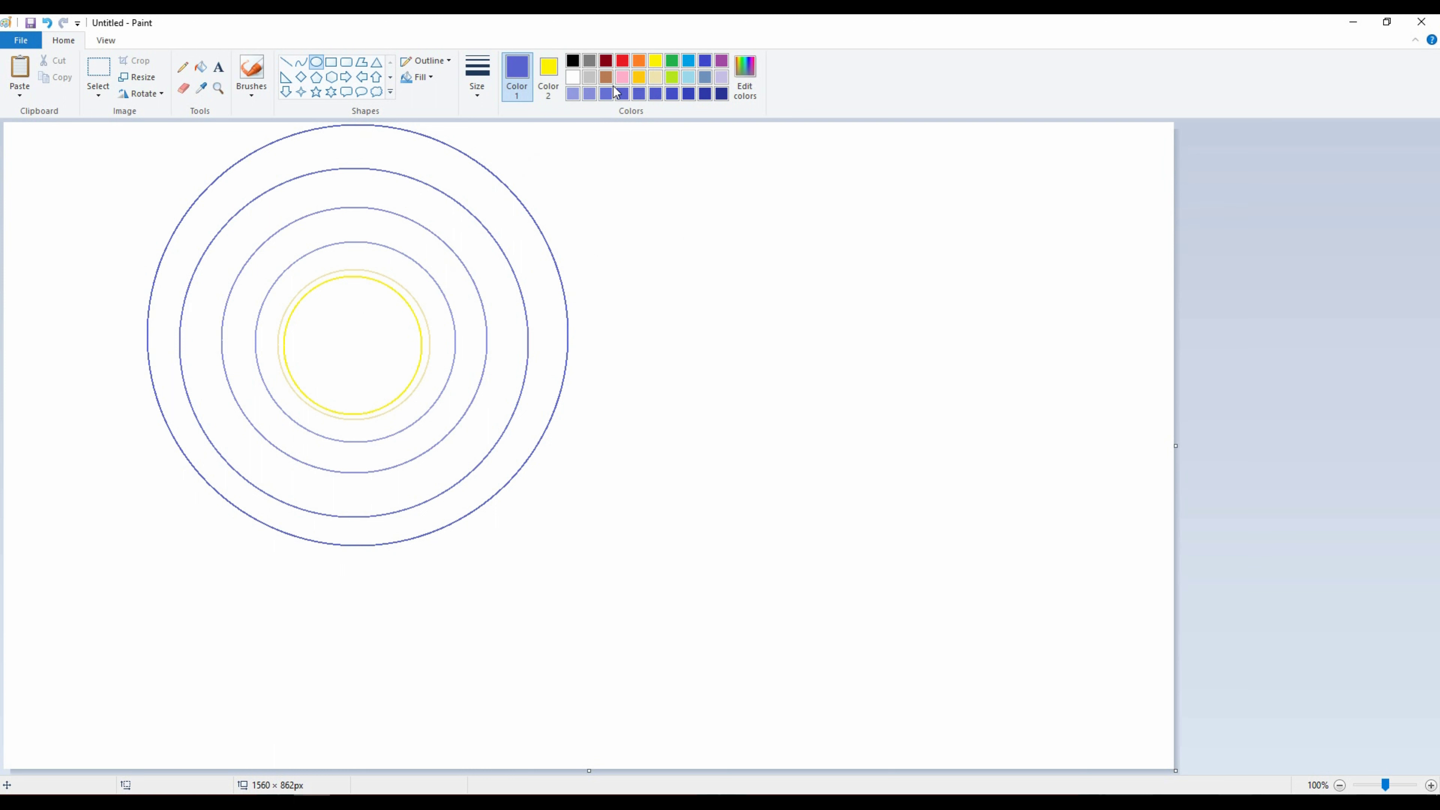
drag(64, 557, 798, 54)
drag(399, 223, 438, 257)
click(758, 218)
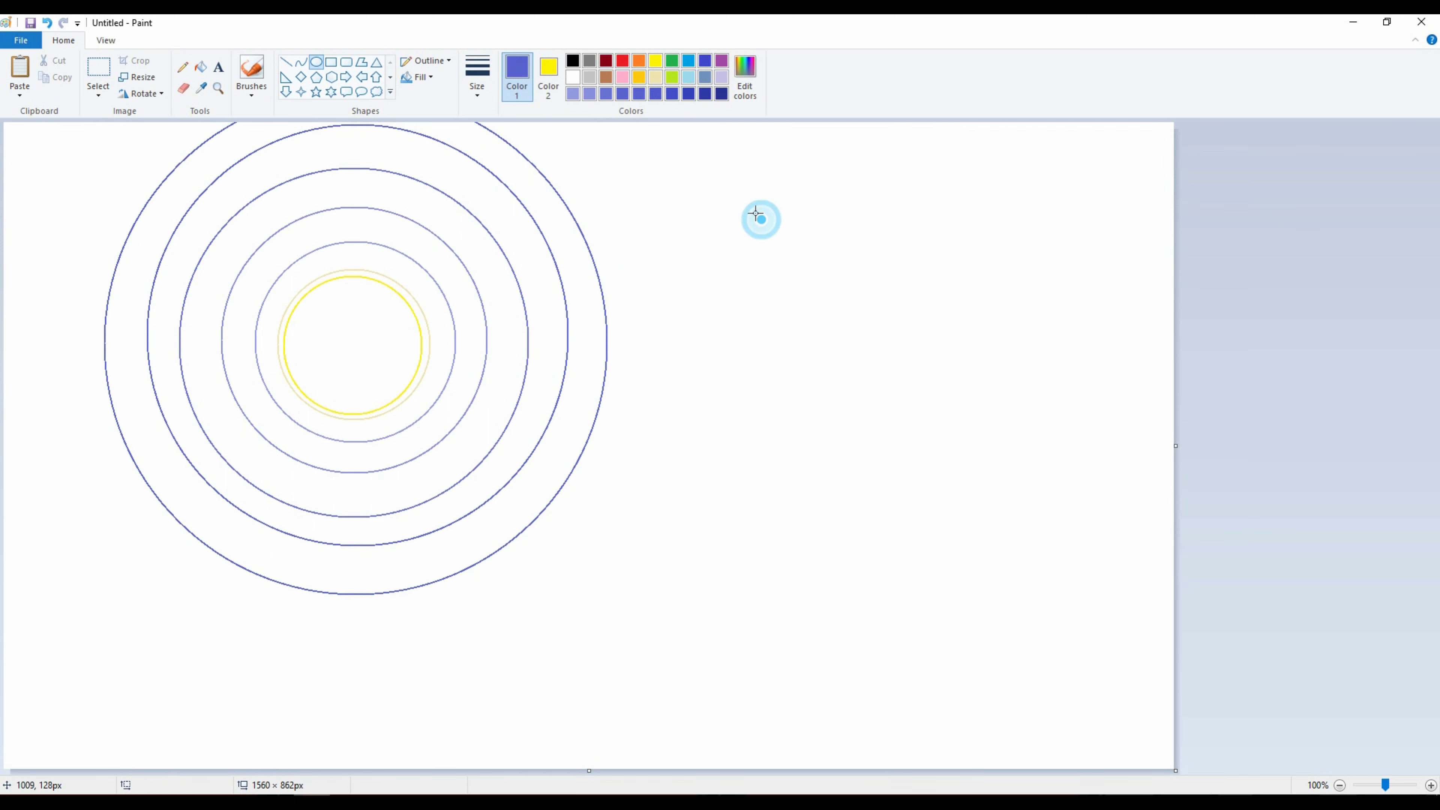
- Draw a larger ring centred on the moon around the existing rings
drag(101, 573, 937, 17)
drag(550, 217, 490, 272)
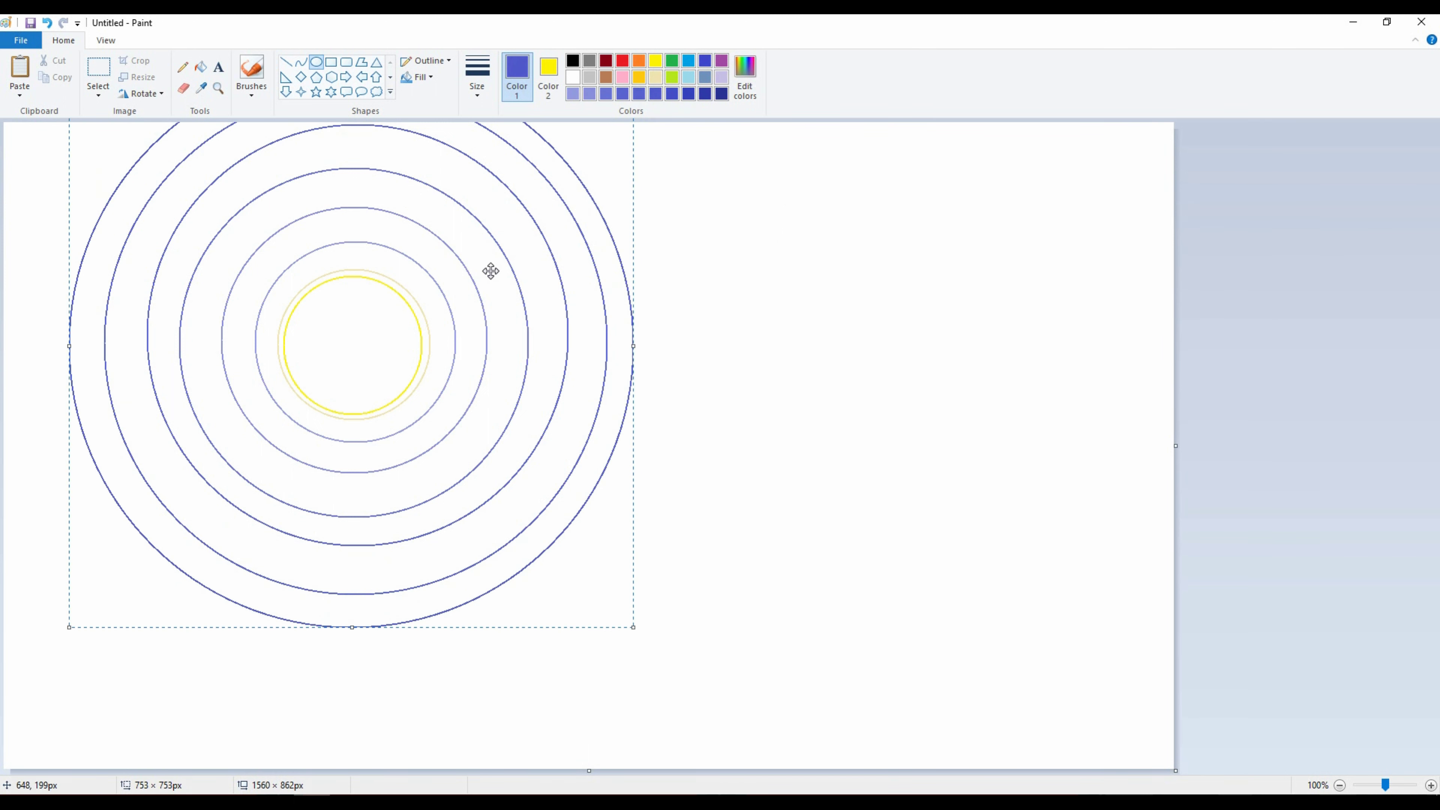
drag(930, 188, 932, 189)
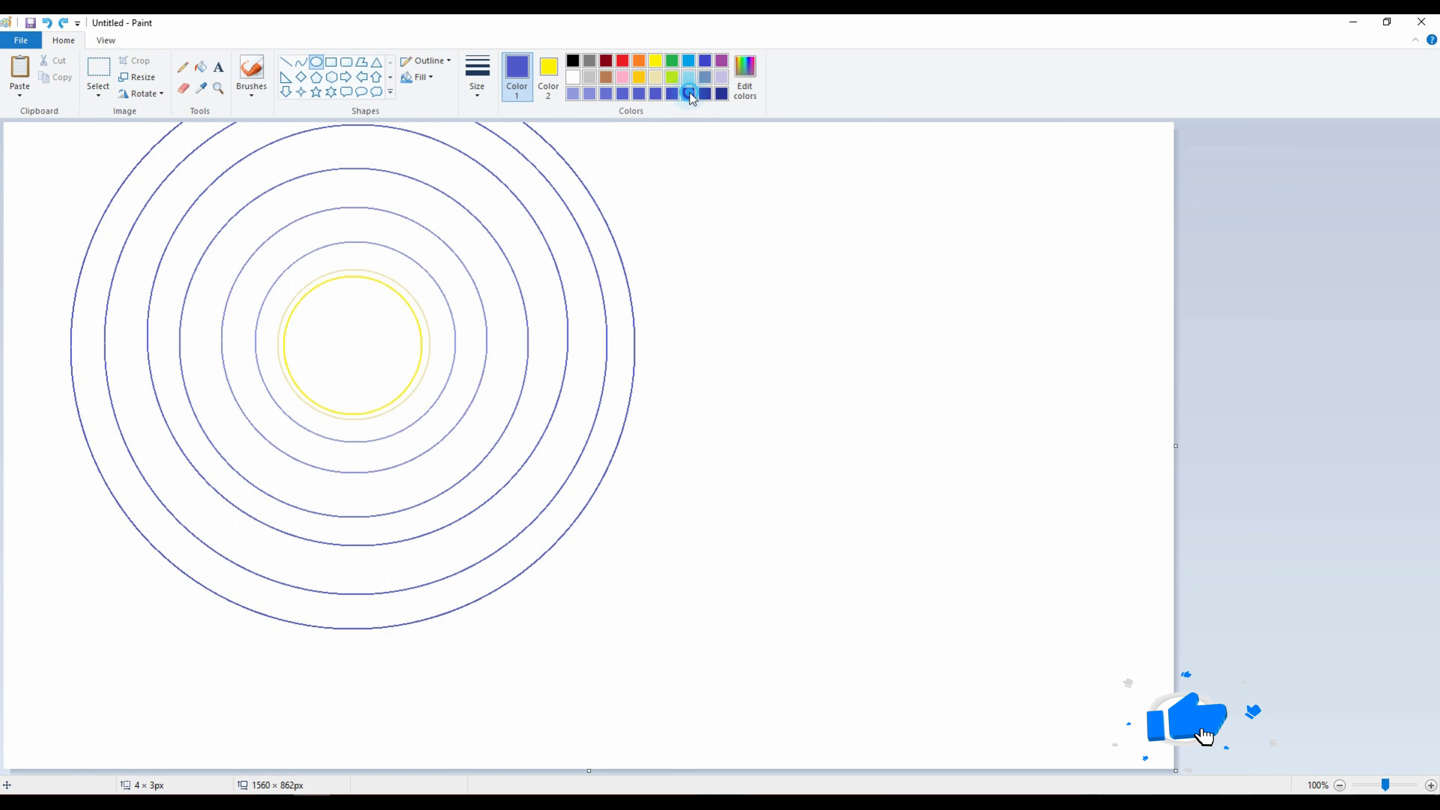
- Draw a dark blue ring and stretch it into an oval reaching the canvas's left edge
click(688, 93)
drag(93, 608, 690, 13)
drag(566, 361, 524, 418)
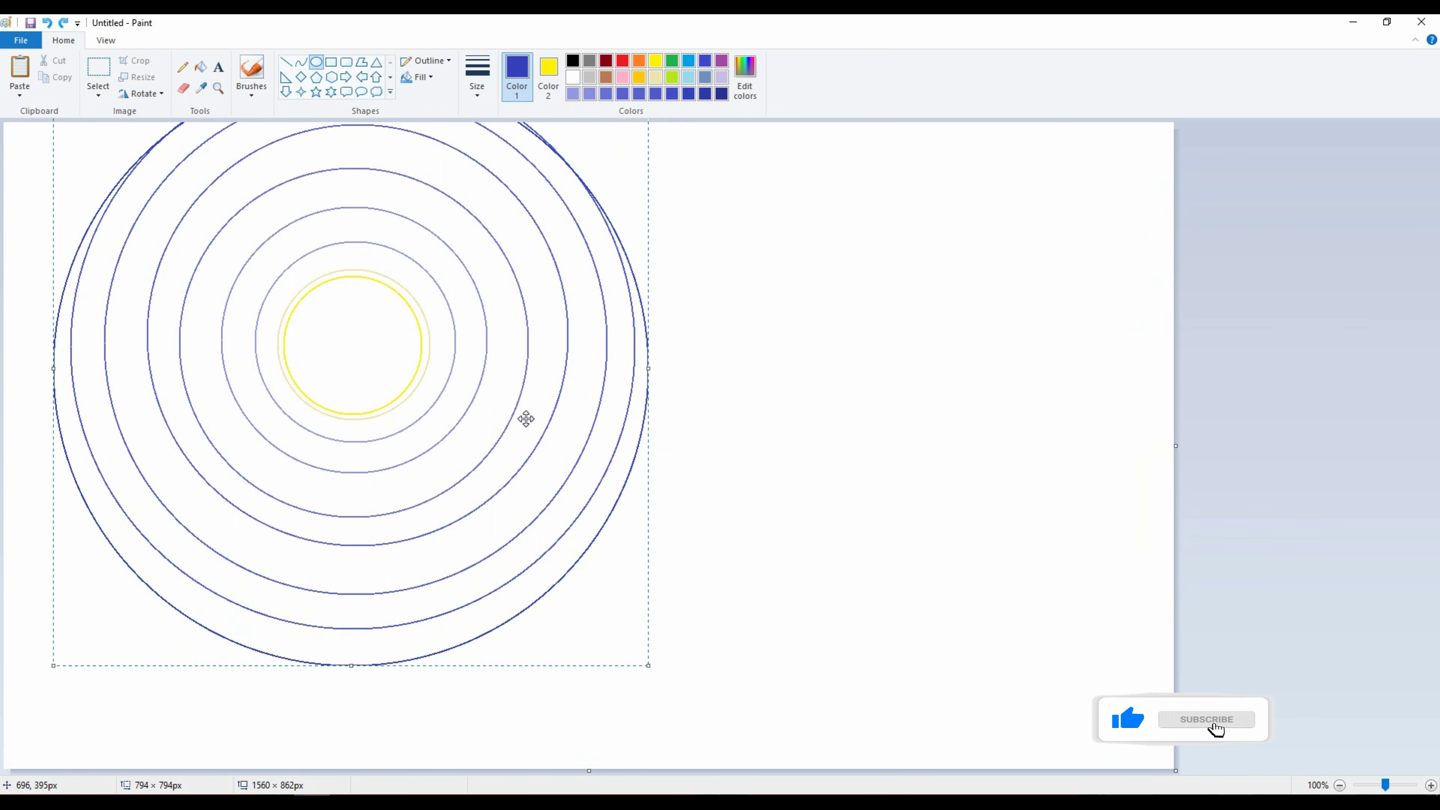
drag(644, 662, 683, 662)
mouse_move(369, 662)
mouse_down()
mouse_move(366, 679)
mouse_move(367, 624)
mouse_up()
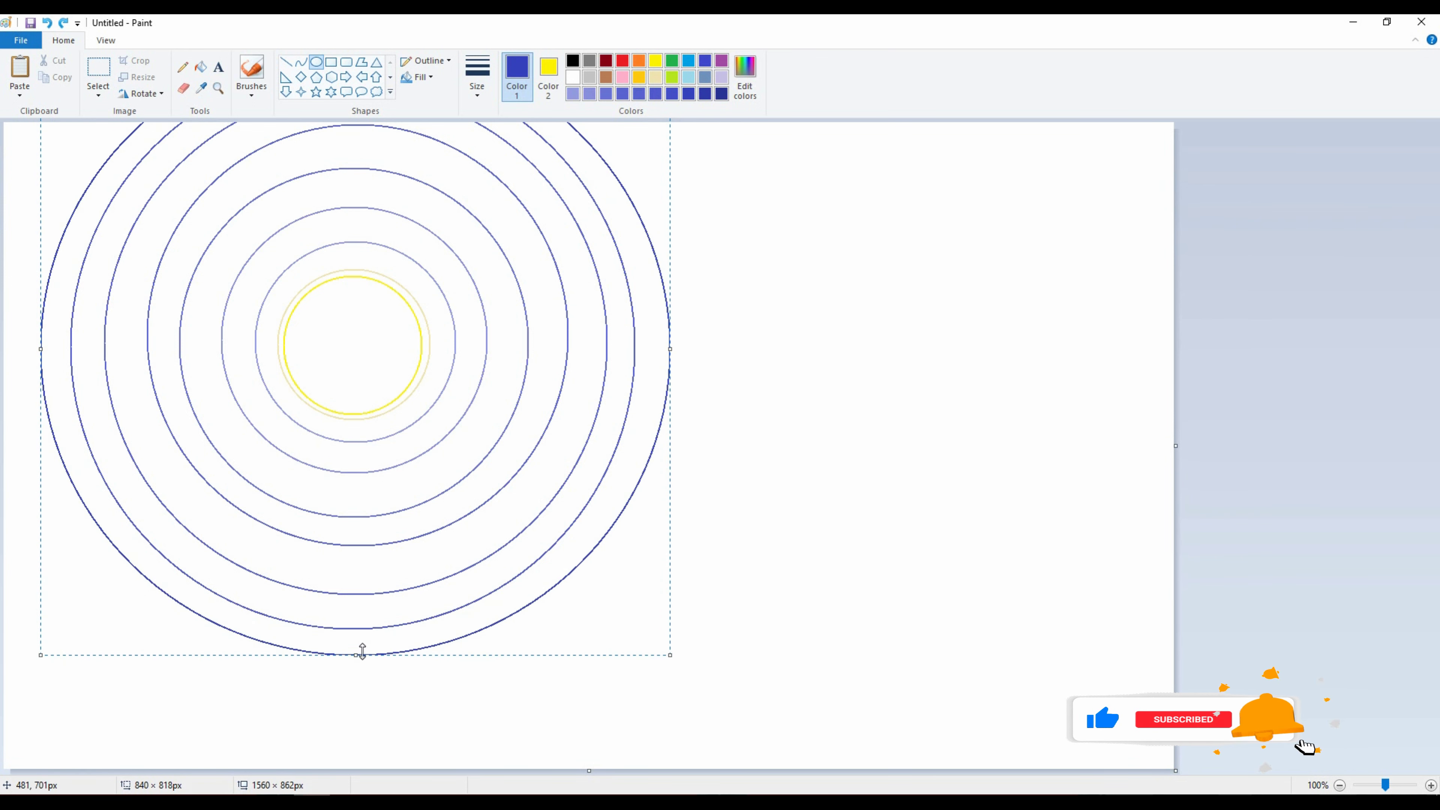
drag(668, 655, 686, 687)
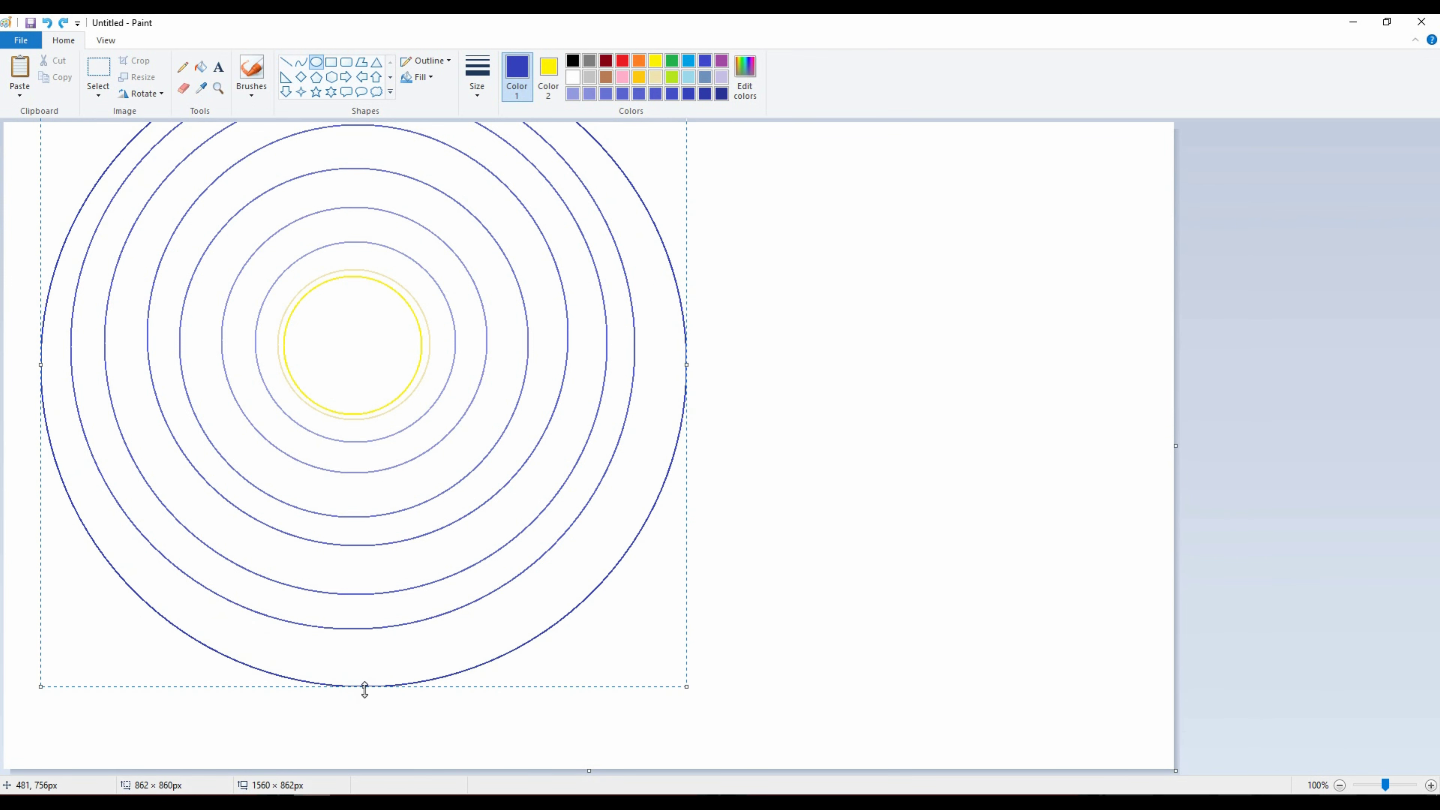
drag(364, 689, 366, 704)
drag(686, 372, 713, 362)
drag(45, 382, 4, 376)
click(820, 148)
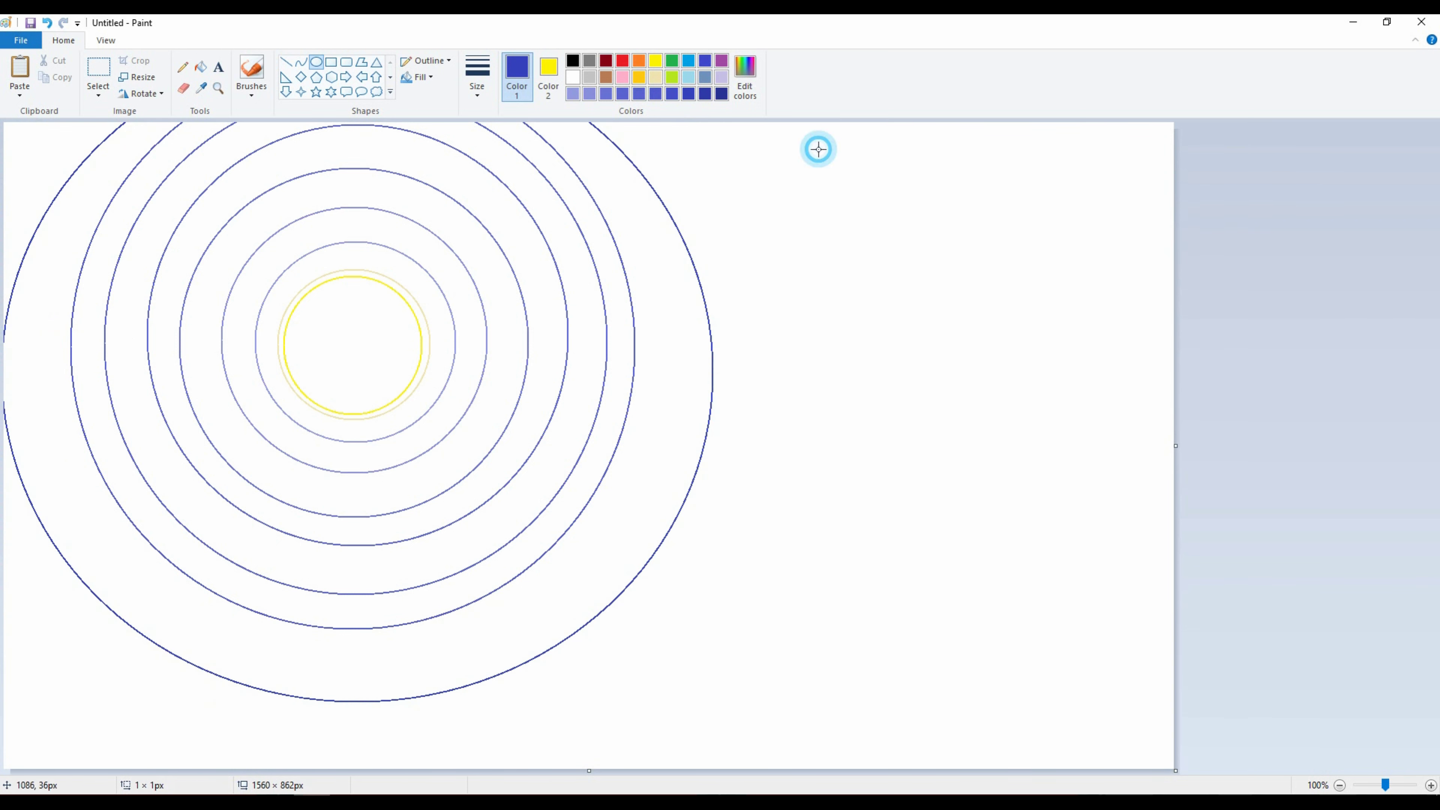
- Add a huge dark blue ellipse spilling past the canvas edges, plus a curve line down the right
drag(254, 649, 862, 43)
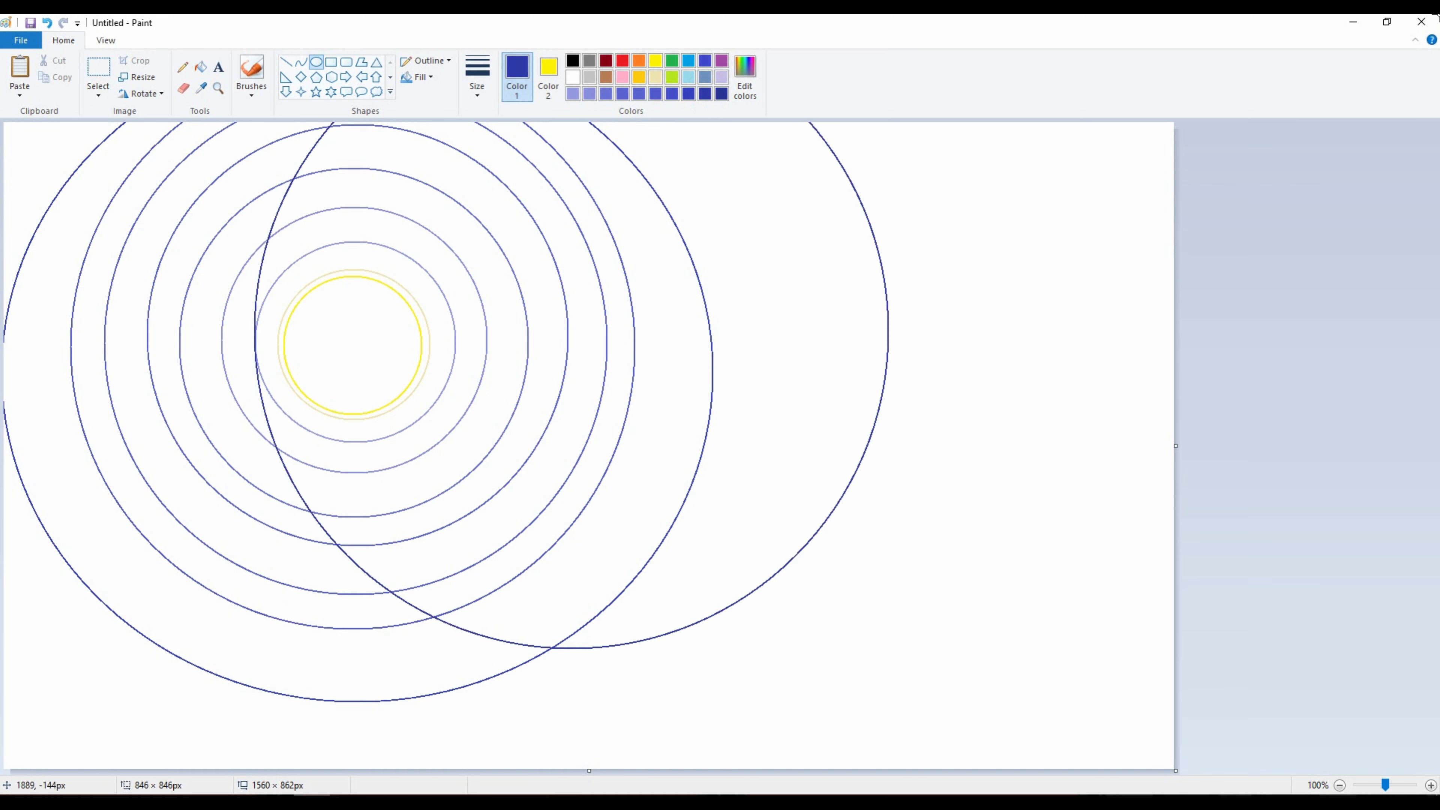
drag(862, 342, 941, 248)
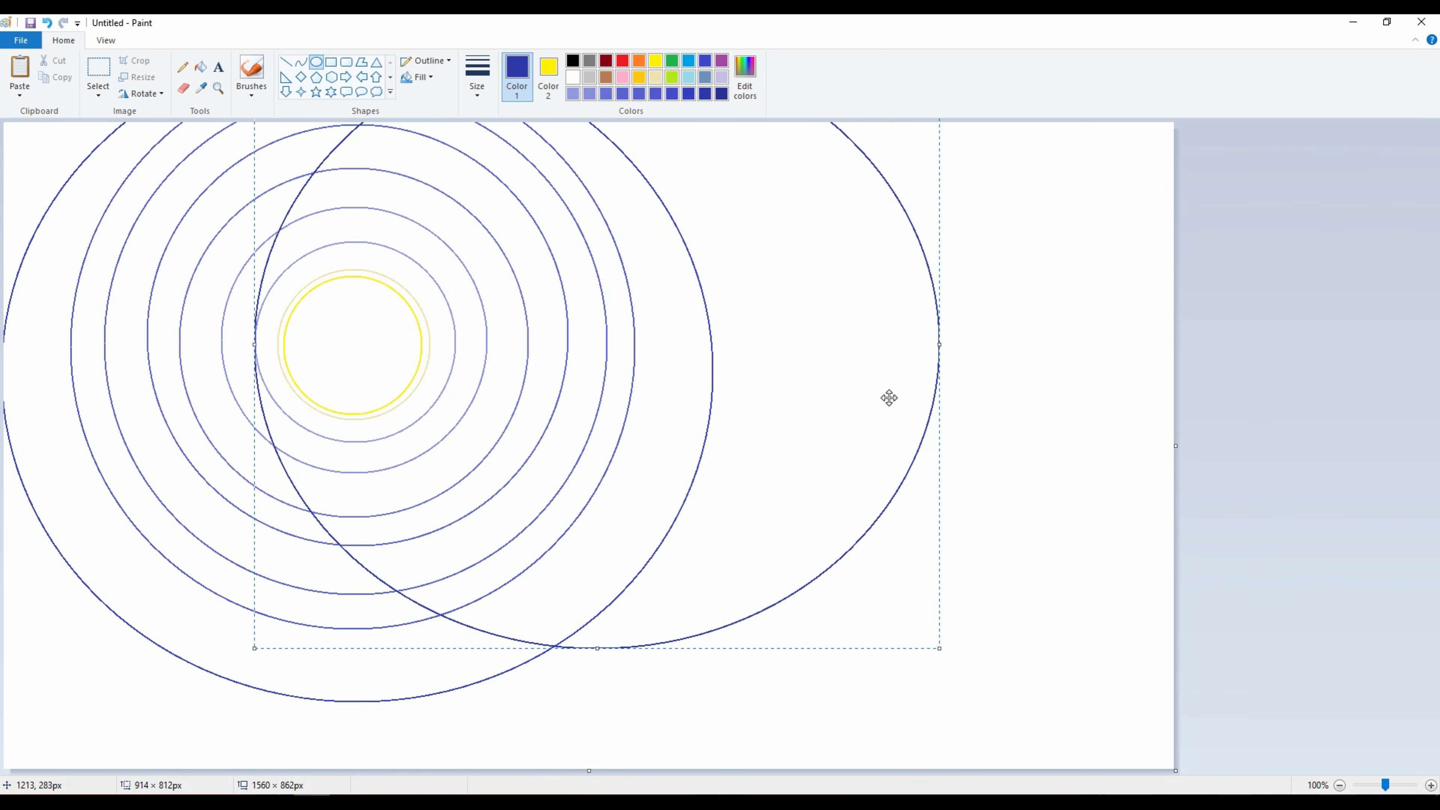
drag(597, 649, 596, 723)
drag(254, 382, 215, 382)
mouse_move(602, 390)
mouse_down()
mouse_move(389, 424)
mouse_move(389, 399)
mouse_up()
drag(719, 396, 817, 390)
drag(621, 409, 563, 401)
drag(348, 722, 356, 778)
click(1290, 374)
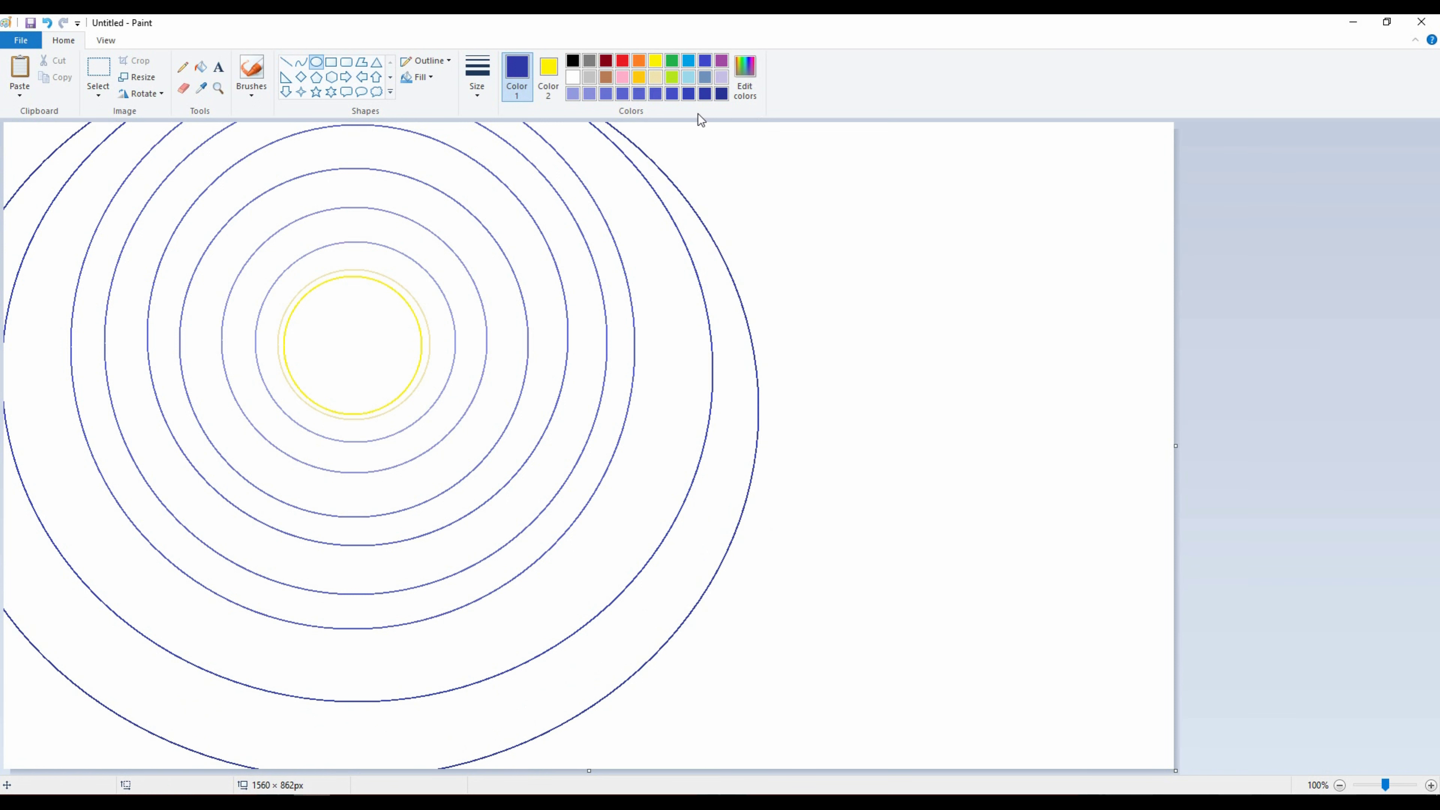
click(302, 63)
drag(739, 122, 678, 770)
- Bend the right-side line into an arc, keeping dark blue as the colour
mouse_move(685, 466)
mouse_down()
mouse_move(929, 486)
mouse_move(860, 439)
mouse_move(875, 476)
mouse_move(932, 337)
mouse_move(1009, 647)
mouse_move(849, 717)
mouse_up()
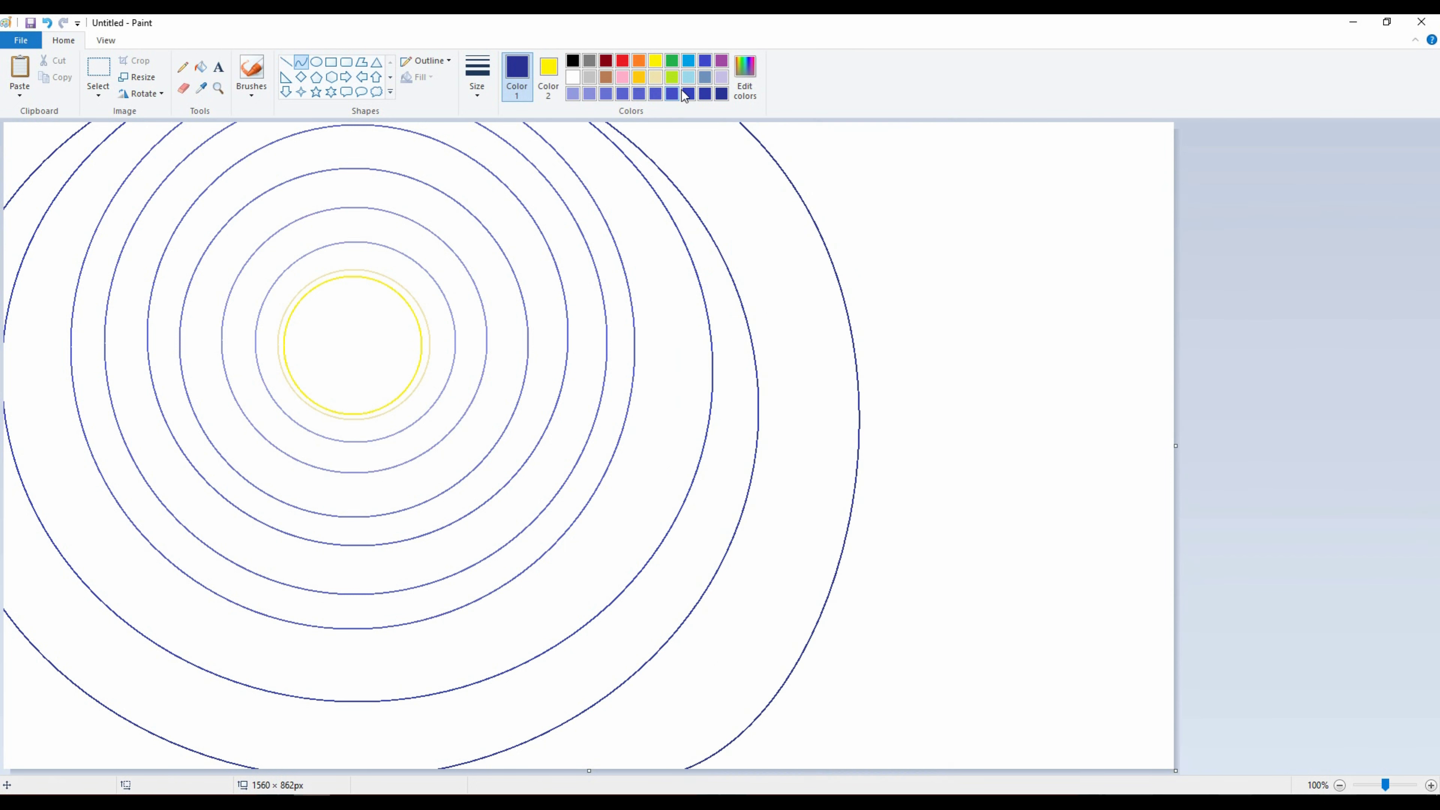
click(744, 74)
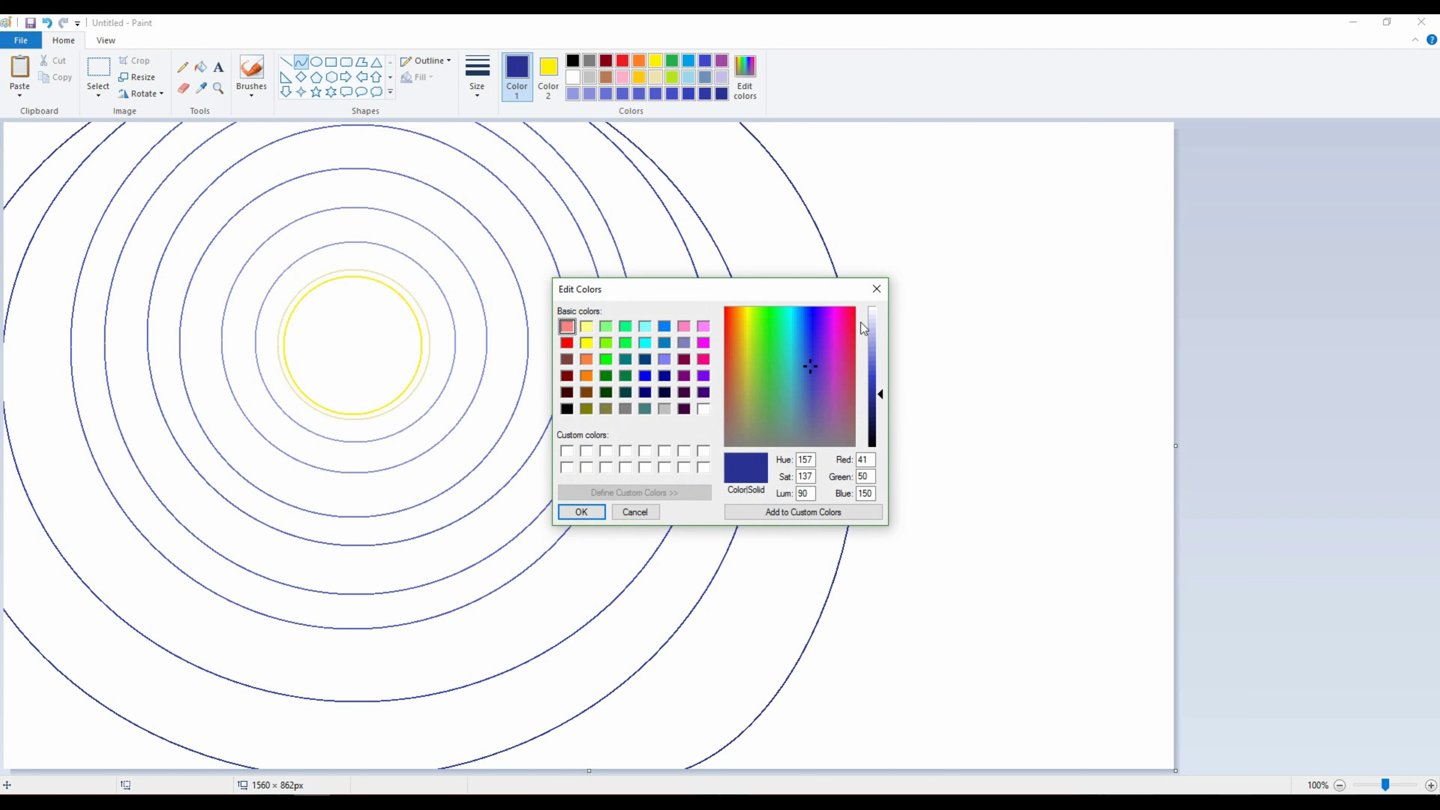
click(582, 513)
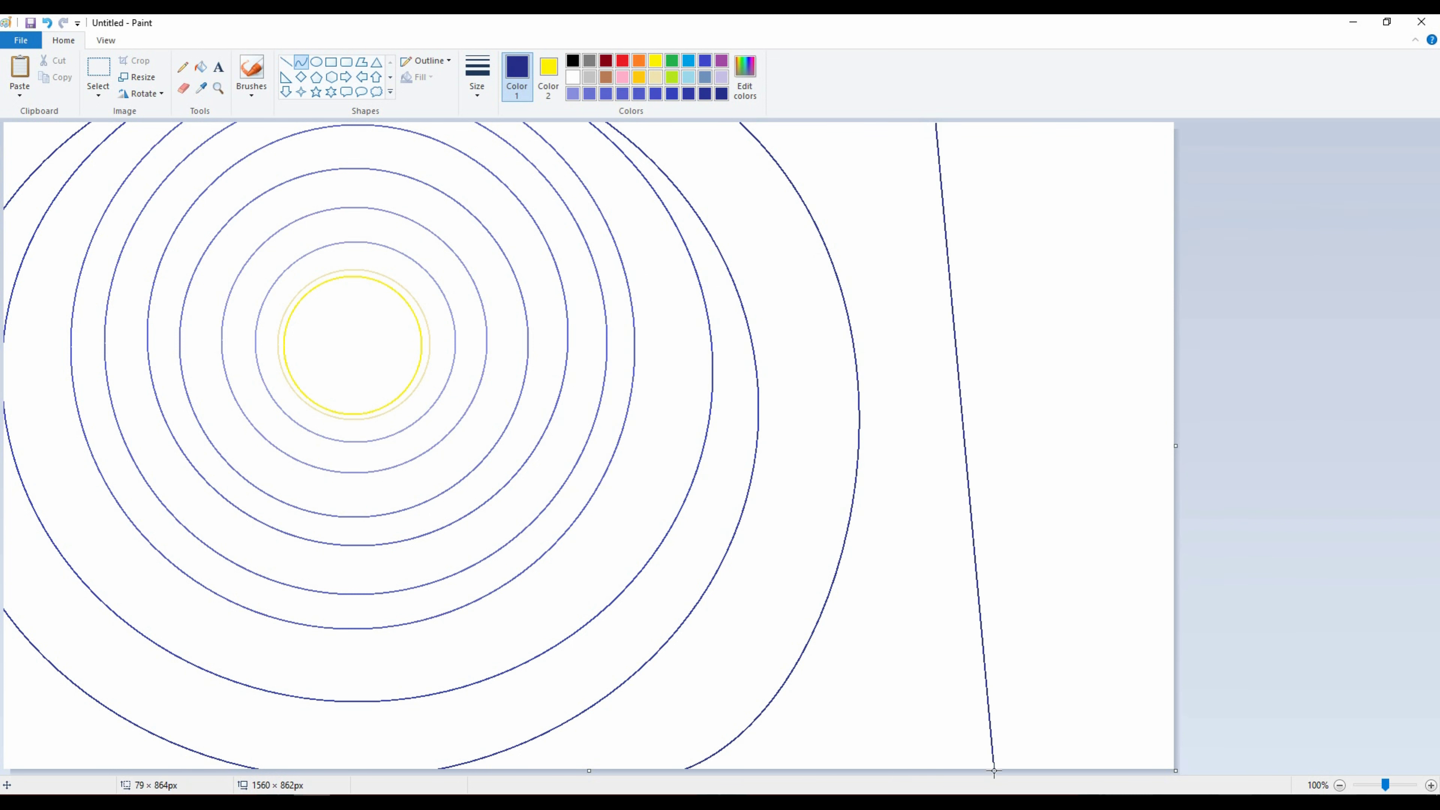
- Draw a second dark-blue arc bowing rightward near the canvas's right edge
drag(937, 127, 929, 769)
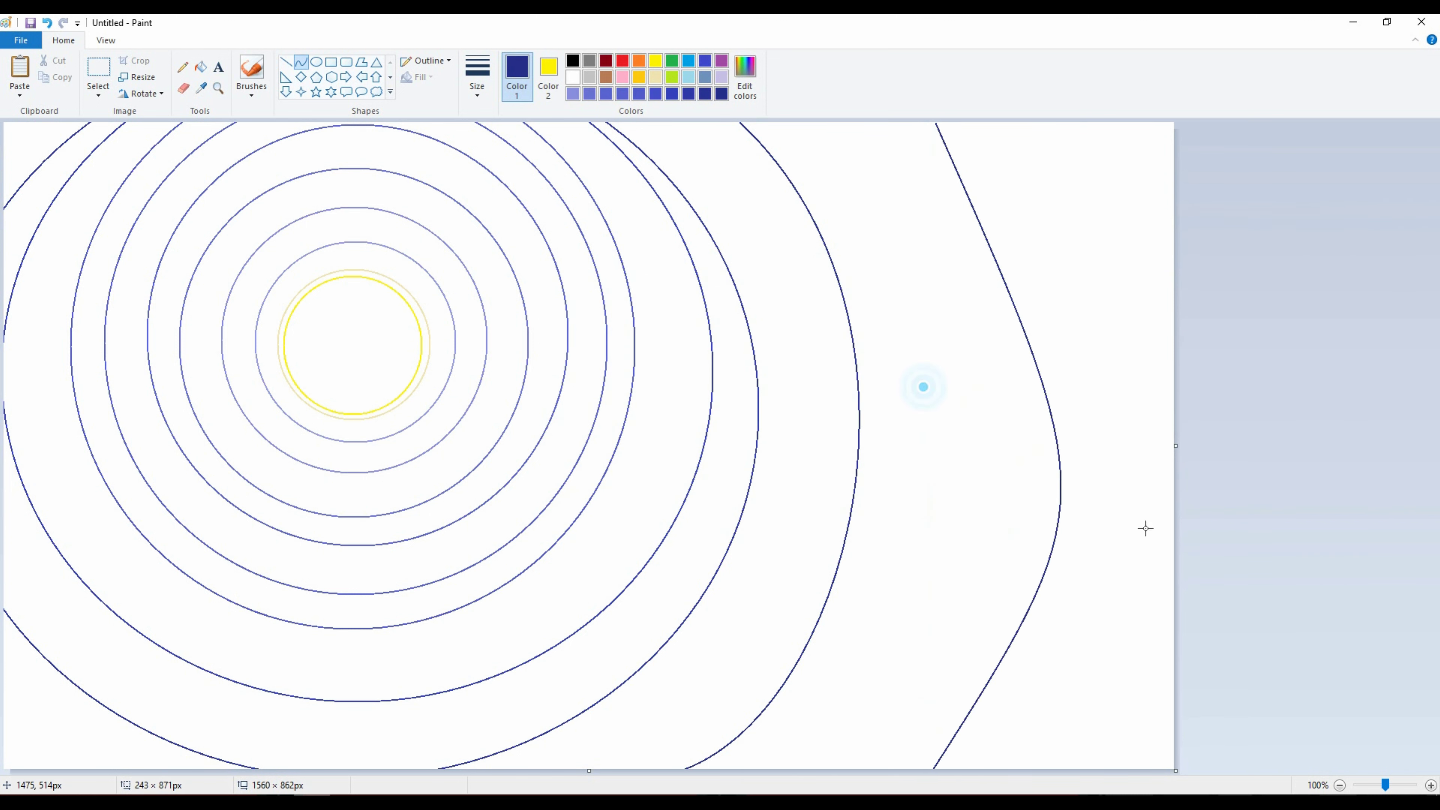
drag(936, 494, 1129, 414)
key(Escape)
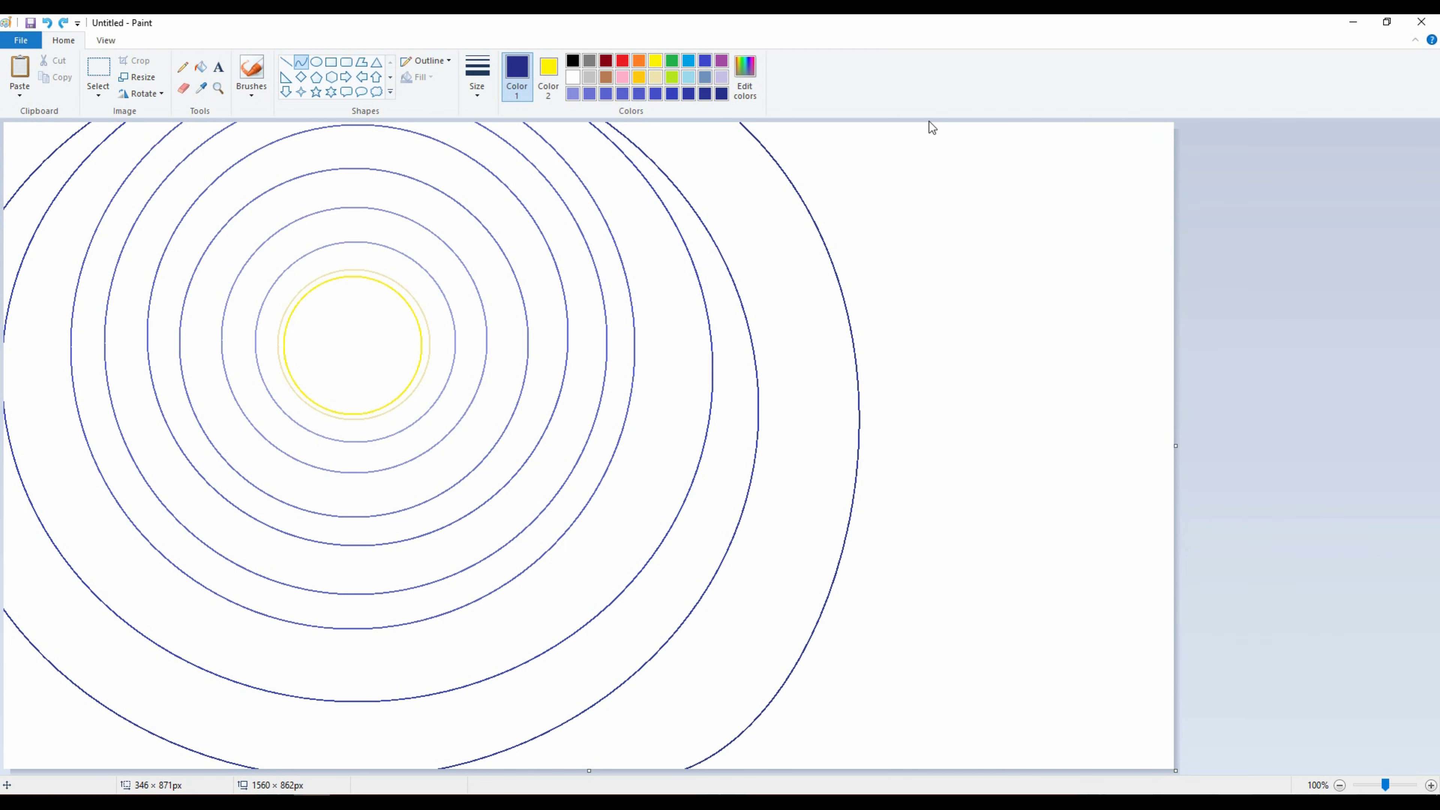
drag(926, 127, 915, 597)
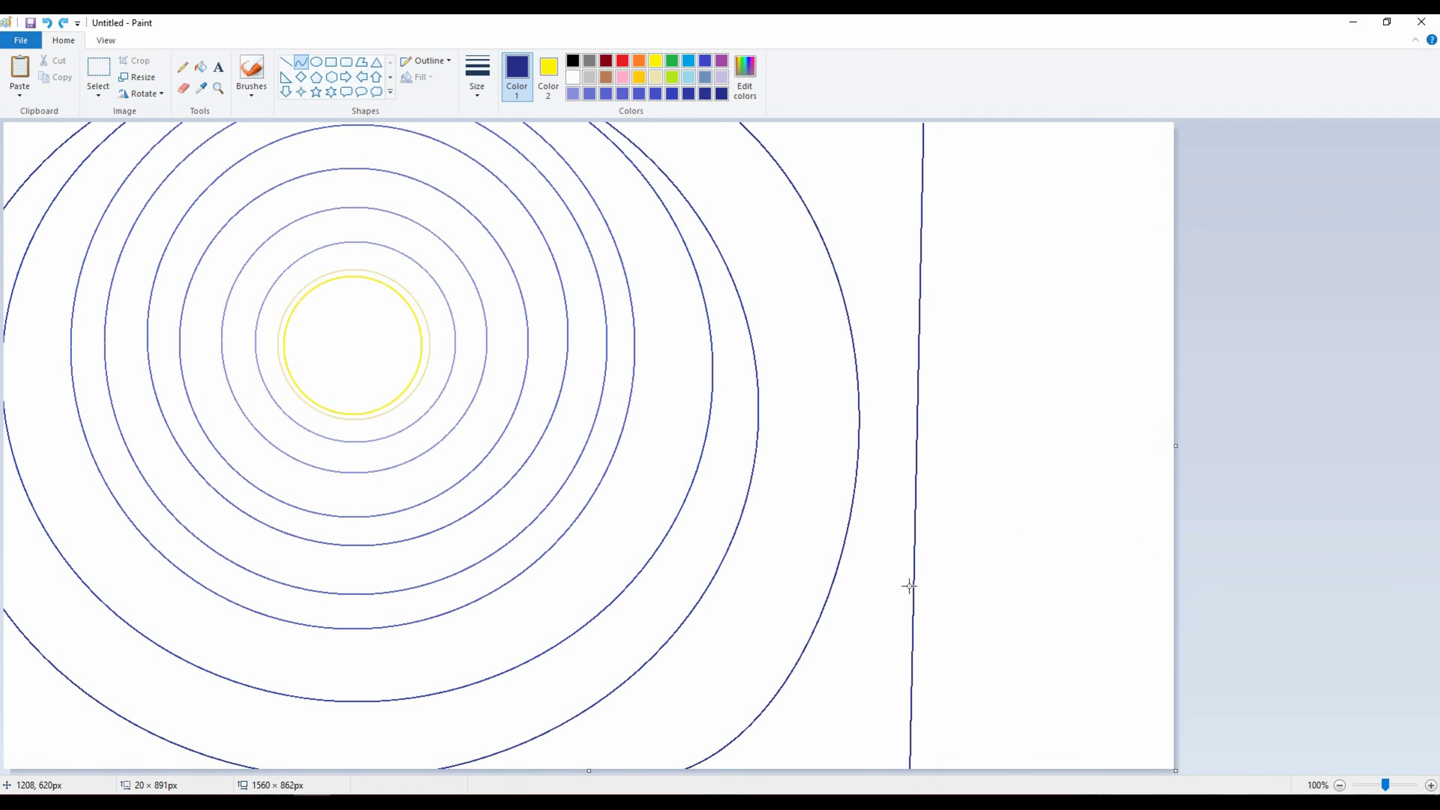
drag(908, 351, 1115, 624)
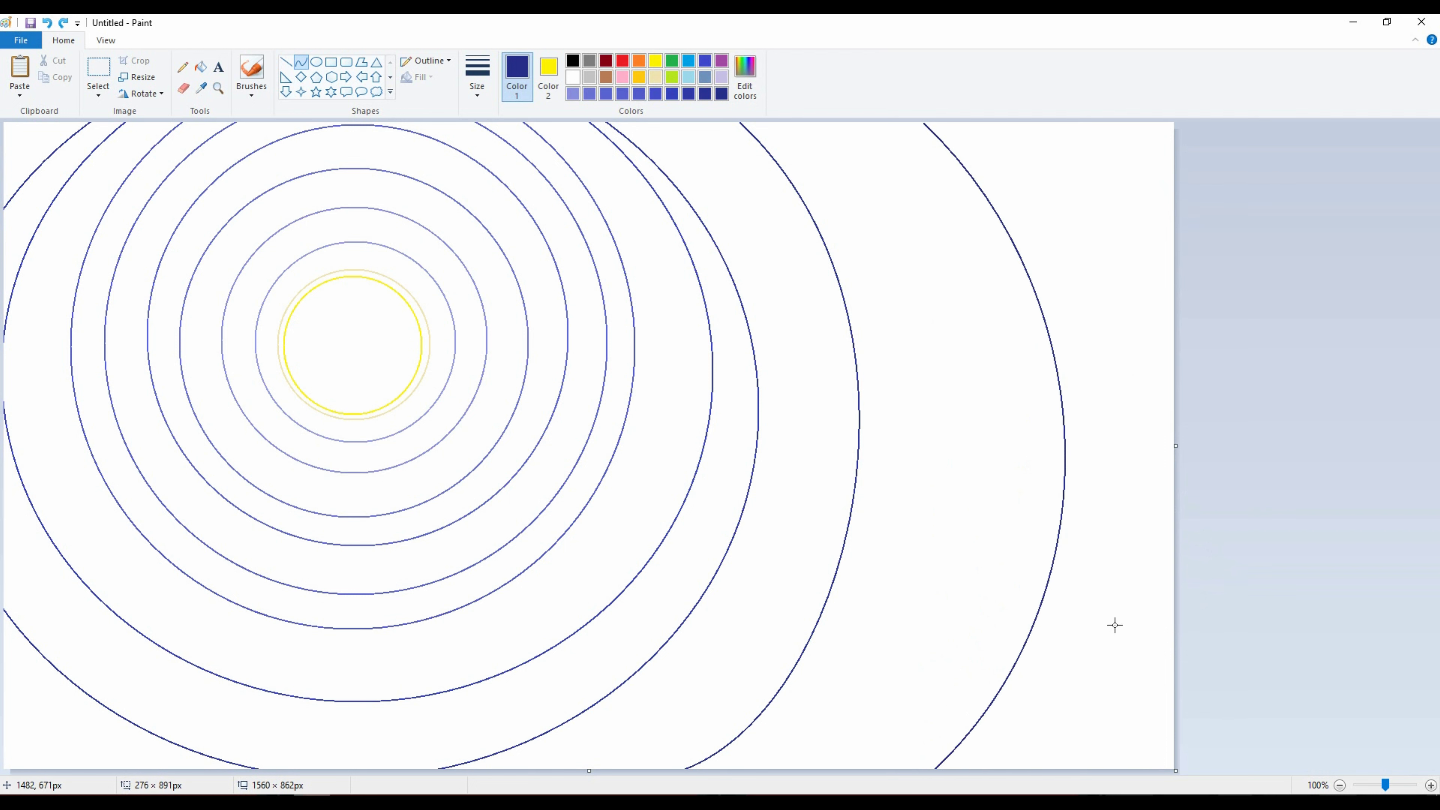
drag(1007, 122, 1012, 115)
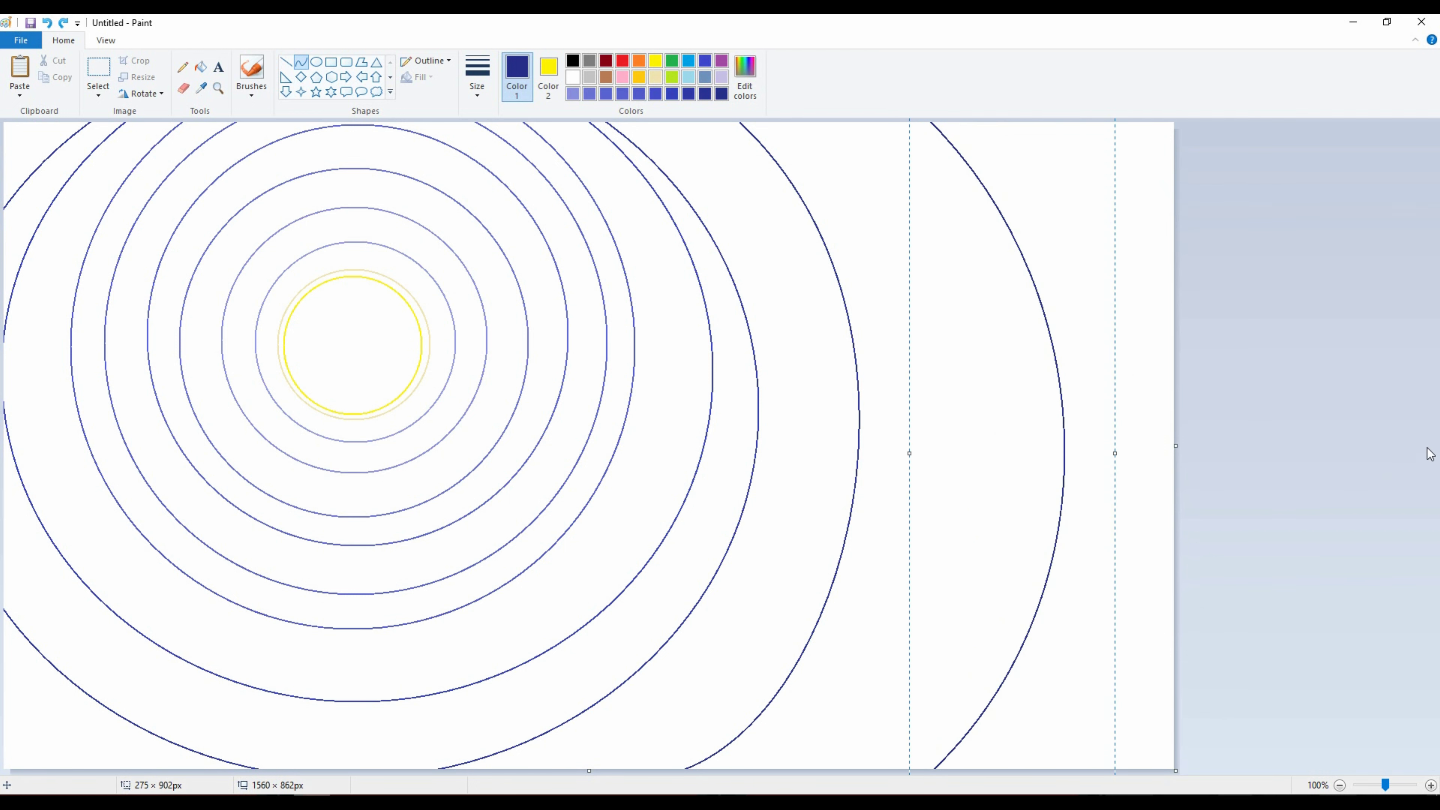
- Fill the moon yellow, its gap beige, and the first two rings light and medium purple
click(200, 68)
click(372, 320)
click(398, 287)
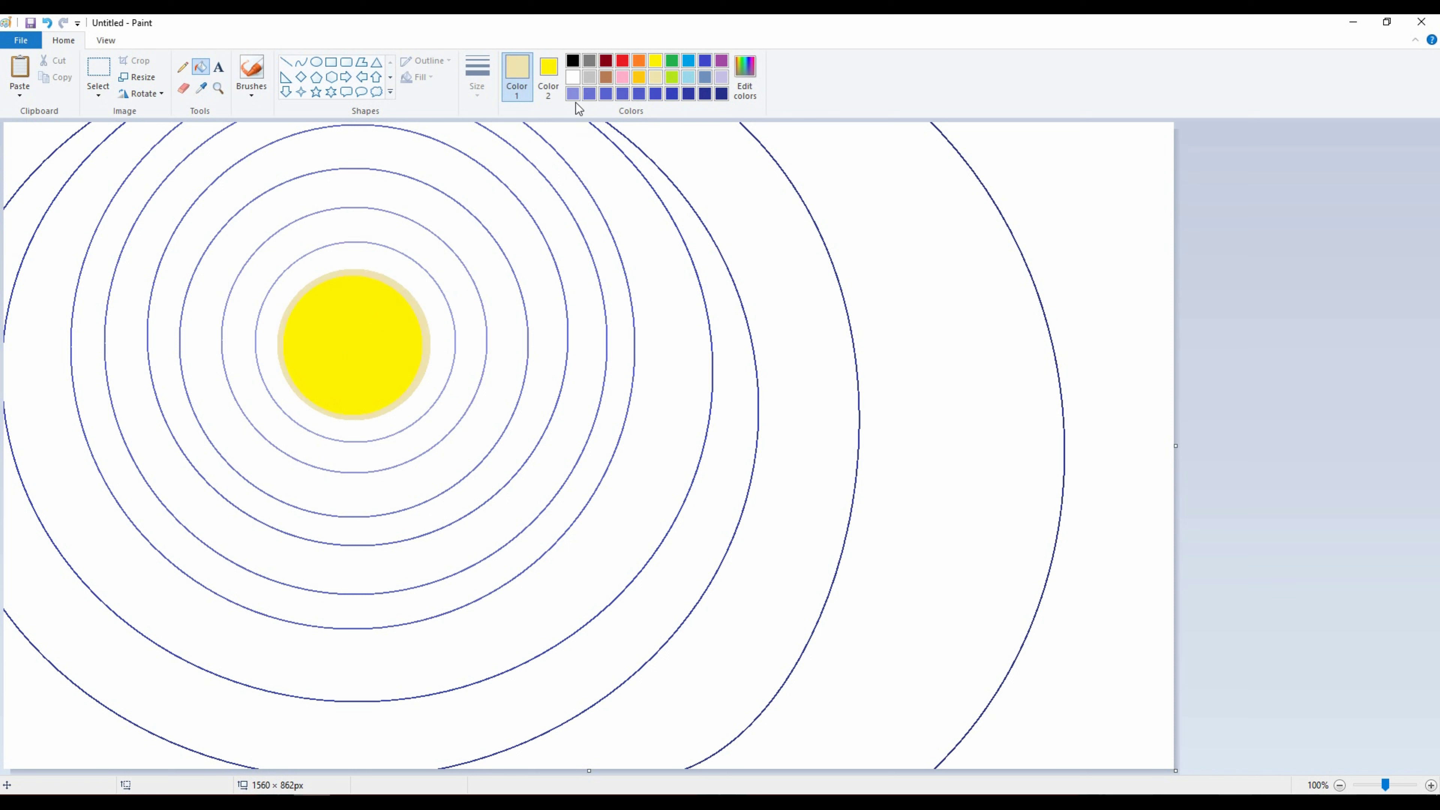
click(572, 93)
click(411, 272)
click(589, 93)
click(419, 244)
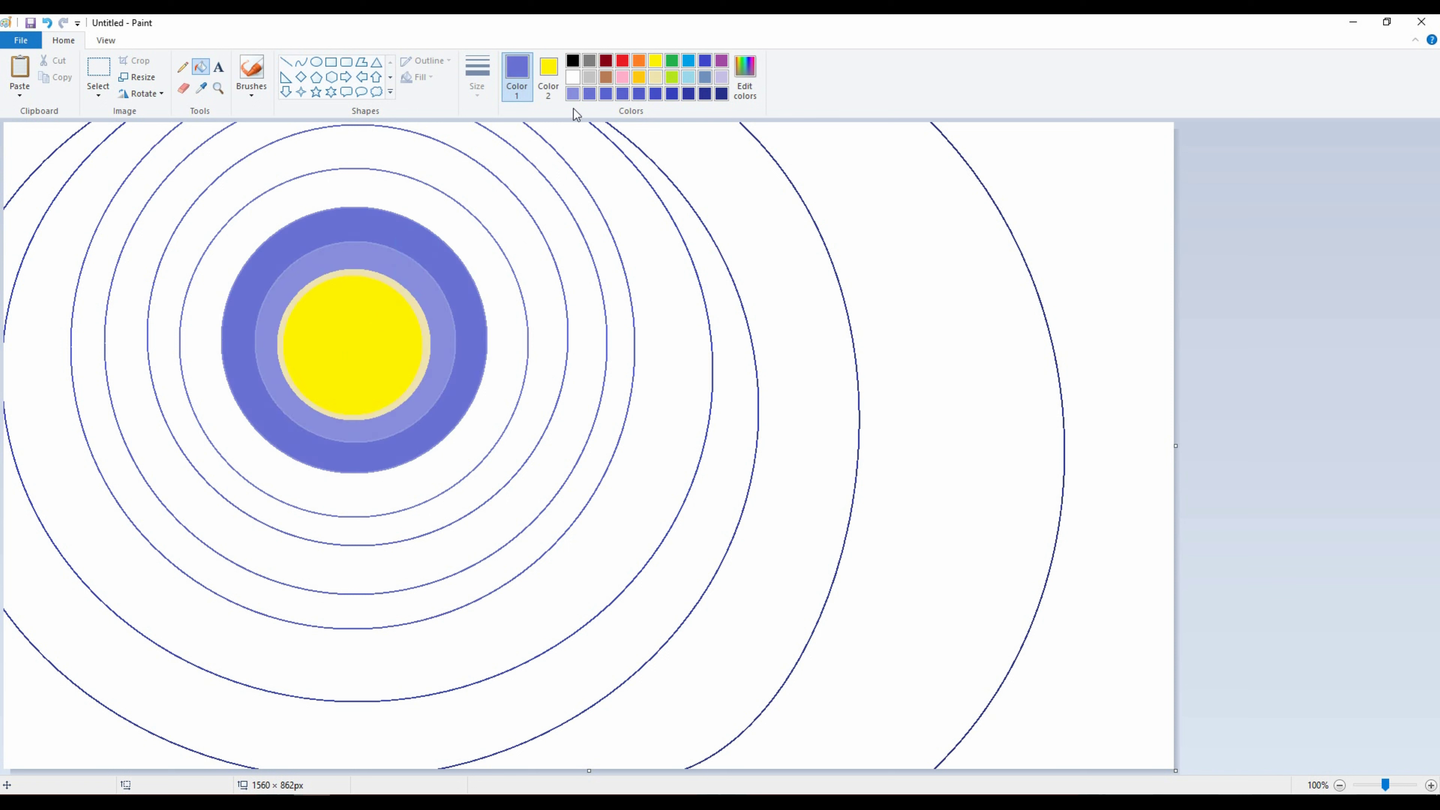
- Fill the next rings outward in blue, indigo, darker blue and navy
click(455, 206)
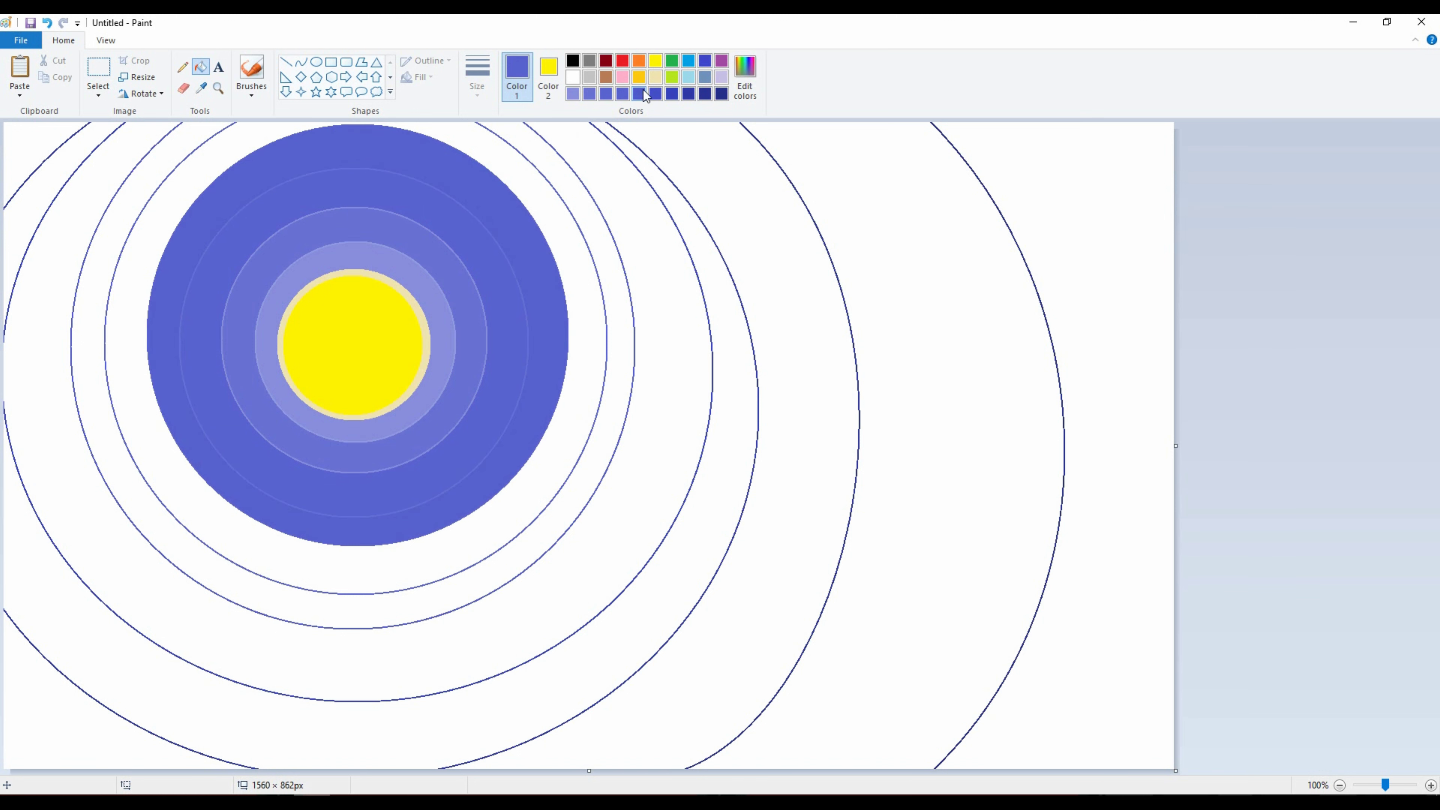
click(644, 91)
click(564, 201)
click(657, 94)
click(565, 186)
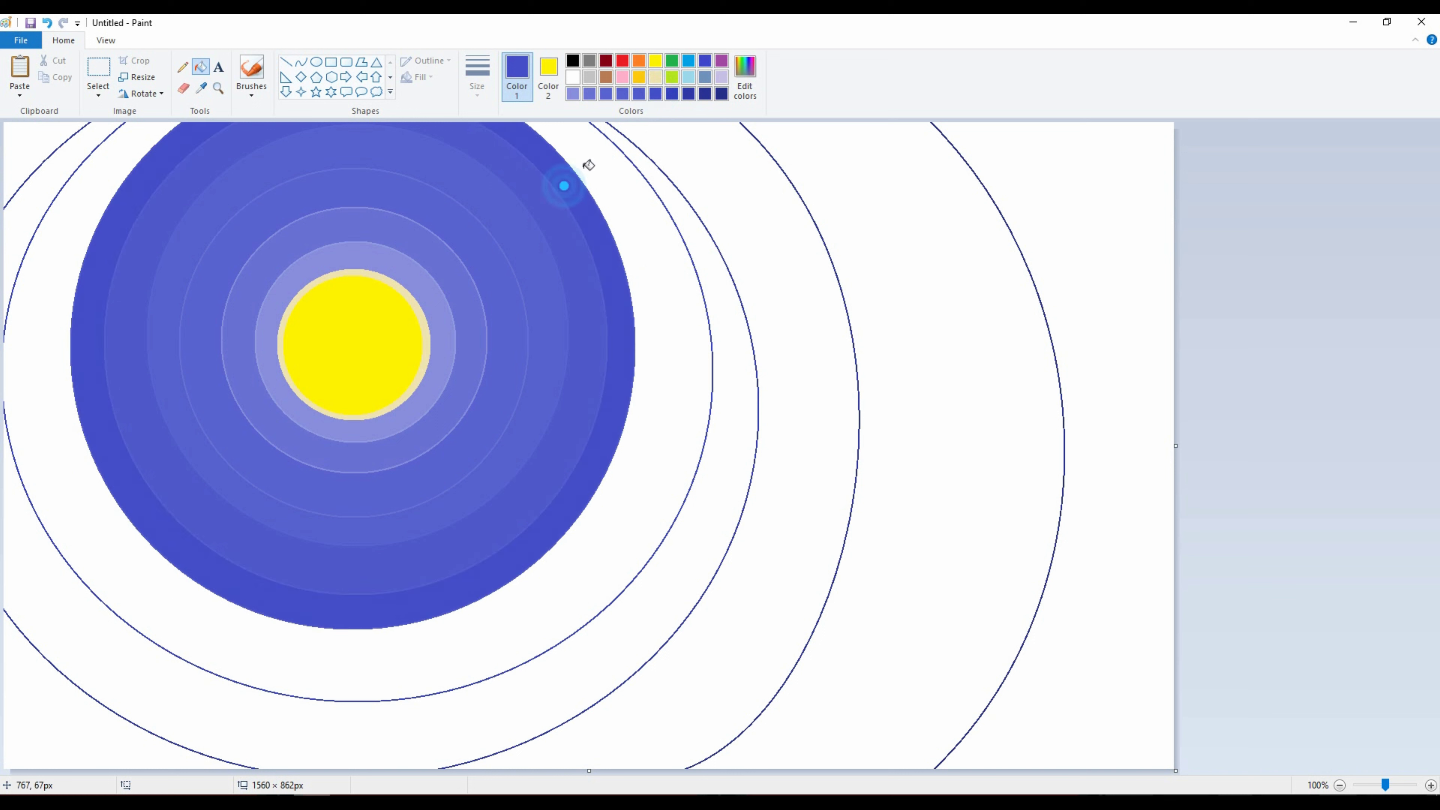
click(608, 185)
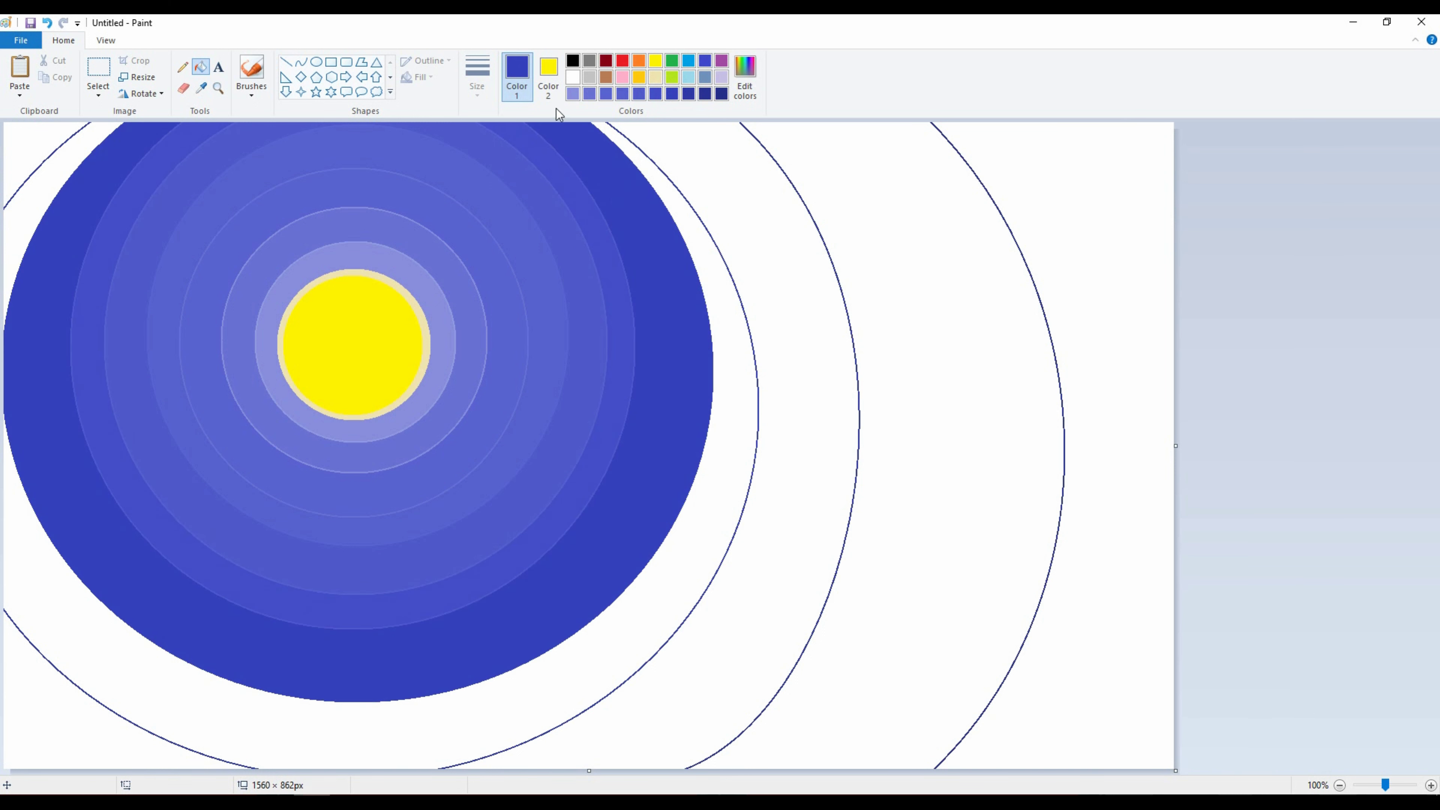
click(705, 94)
click(672, 202)
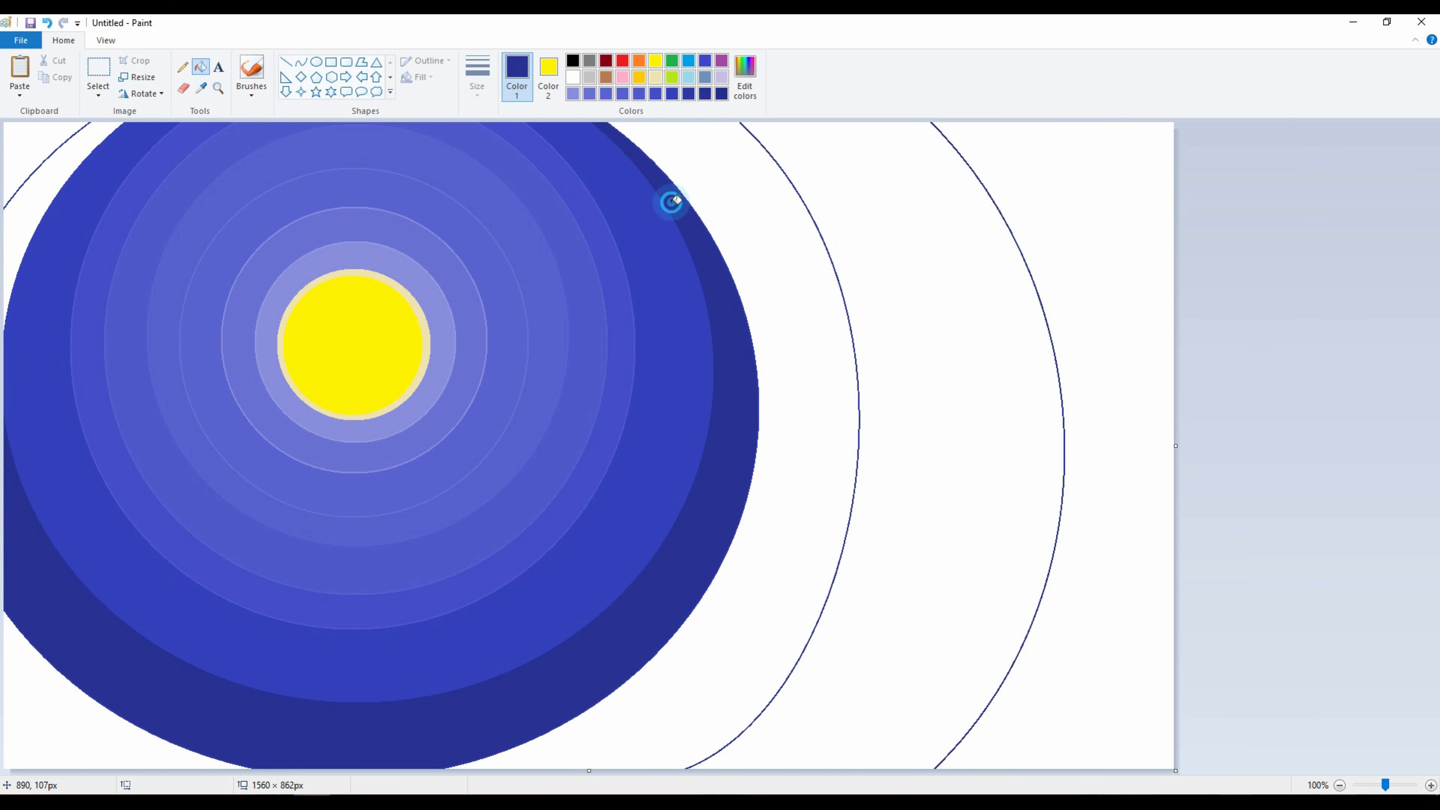
click(767, 180)
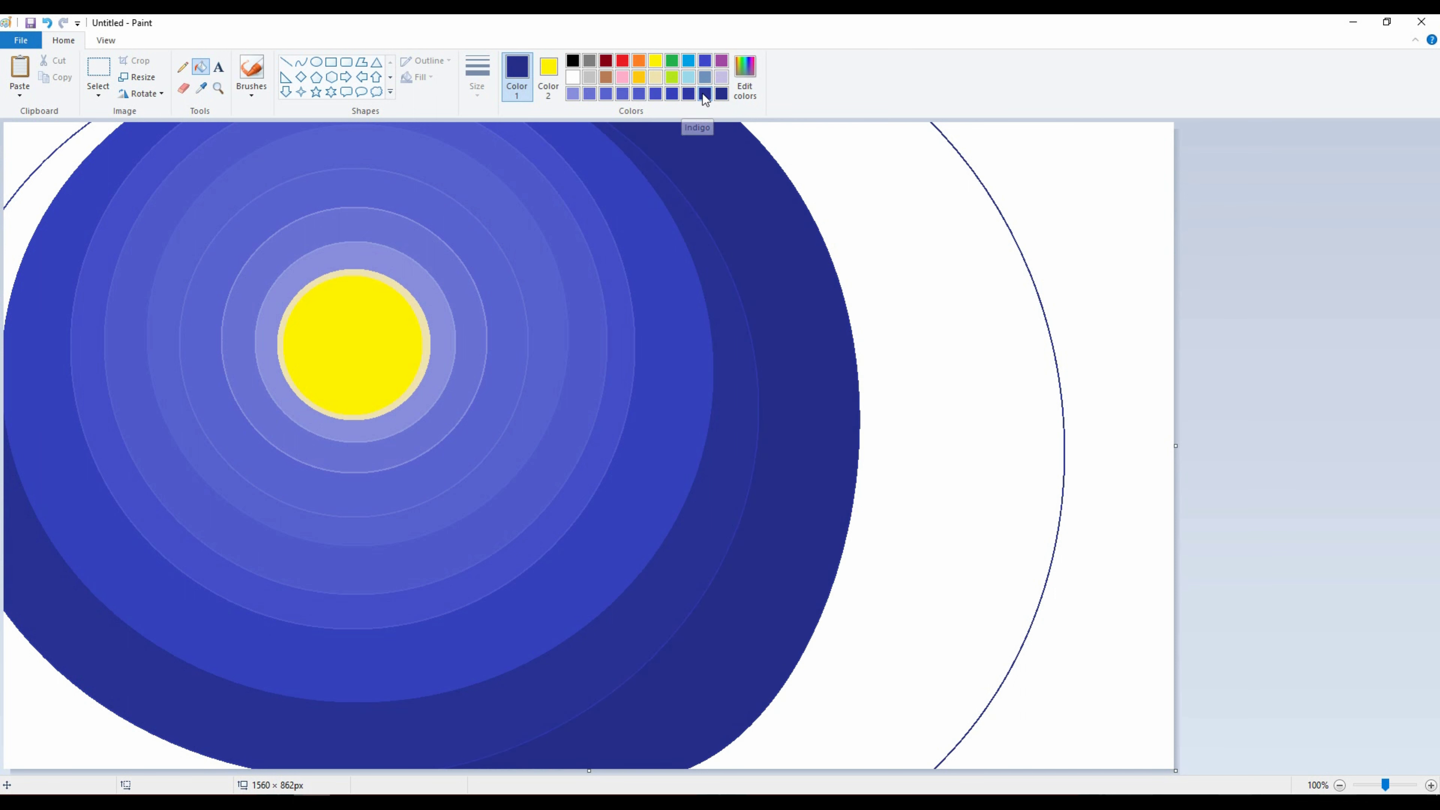
- Fill the left corners and outer band navy, and the area beyond the right arc black
click(35, 187)
click(39, 136)
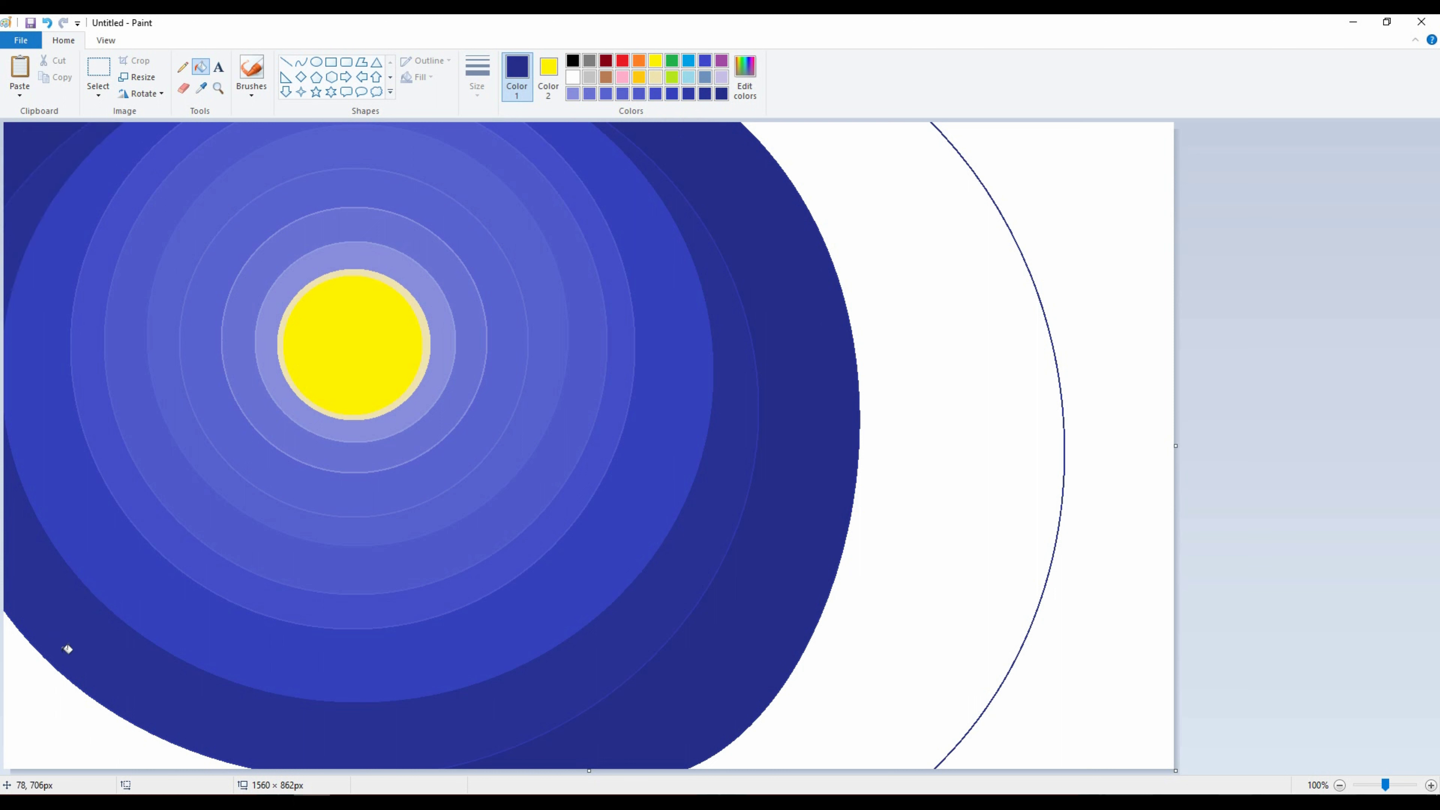
click(57, 712)
click(745, 80)
click(875, 404)
click(582, 511)
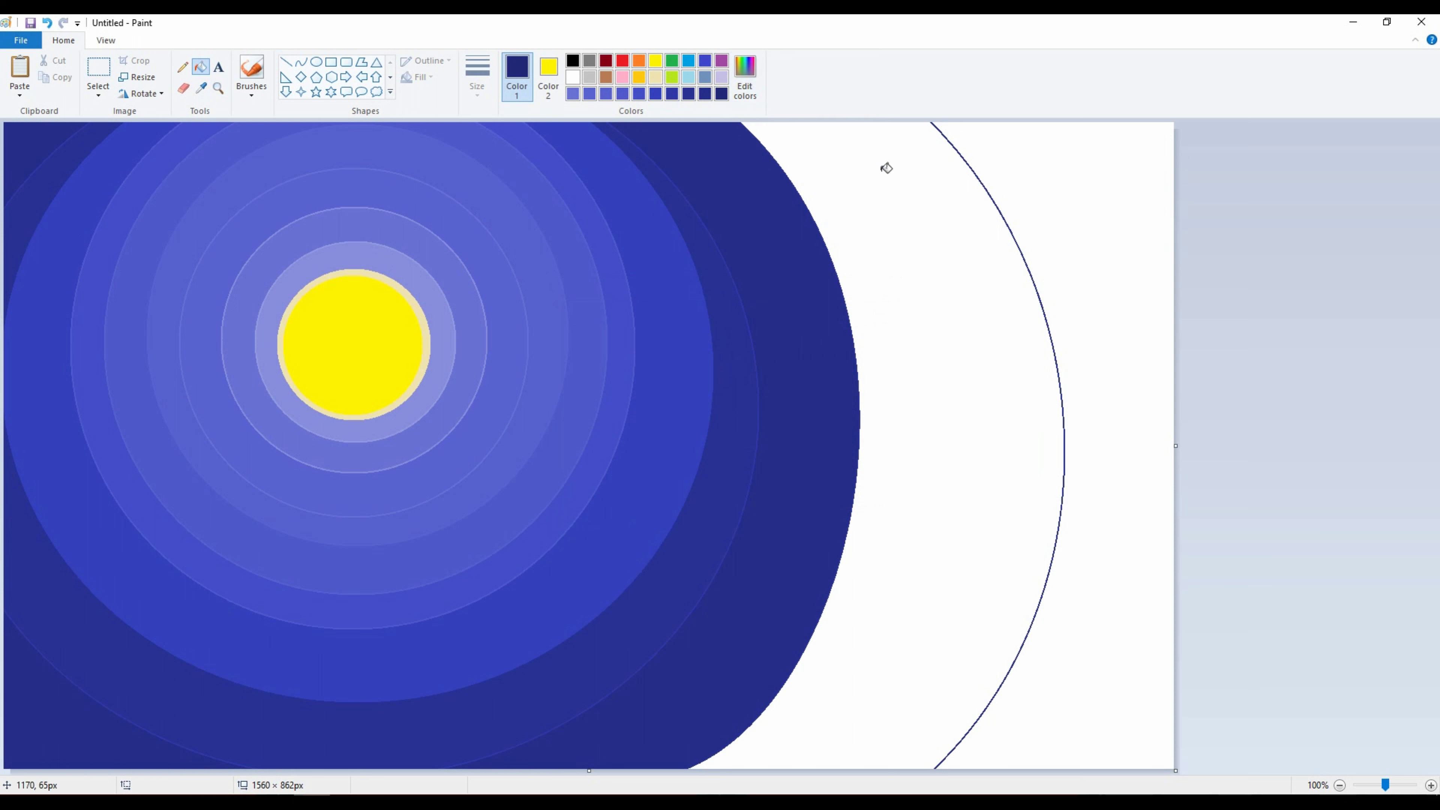
click(893, 258)
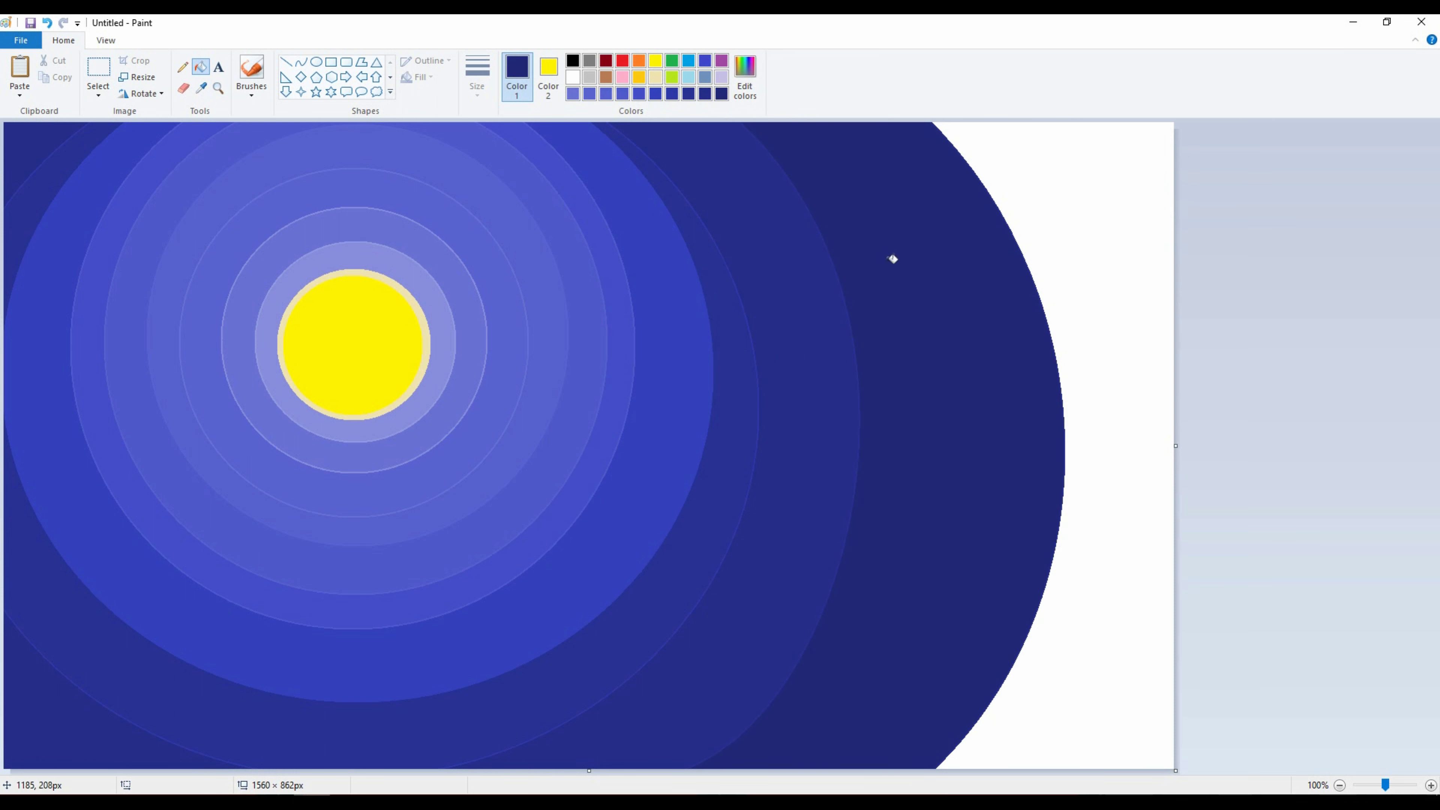
click(1088, 201)
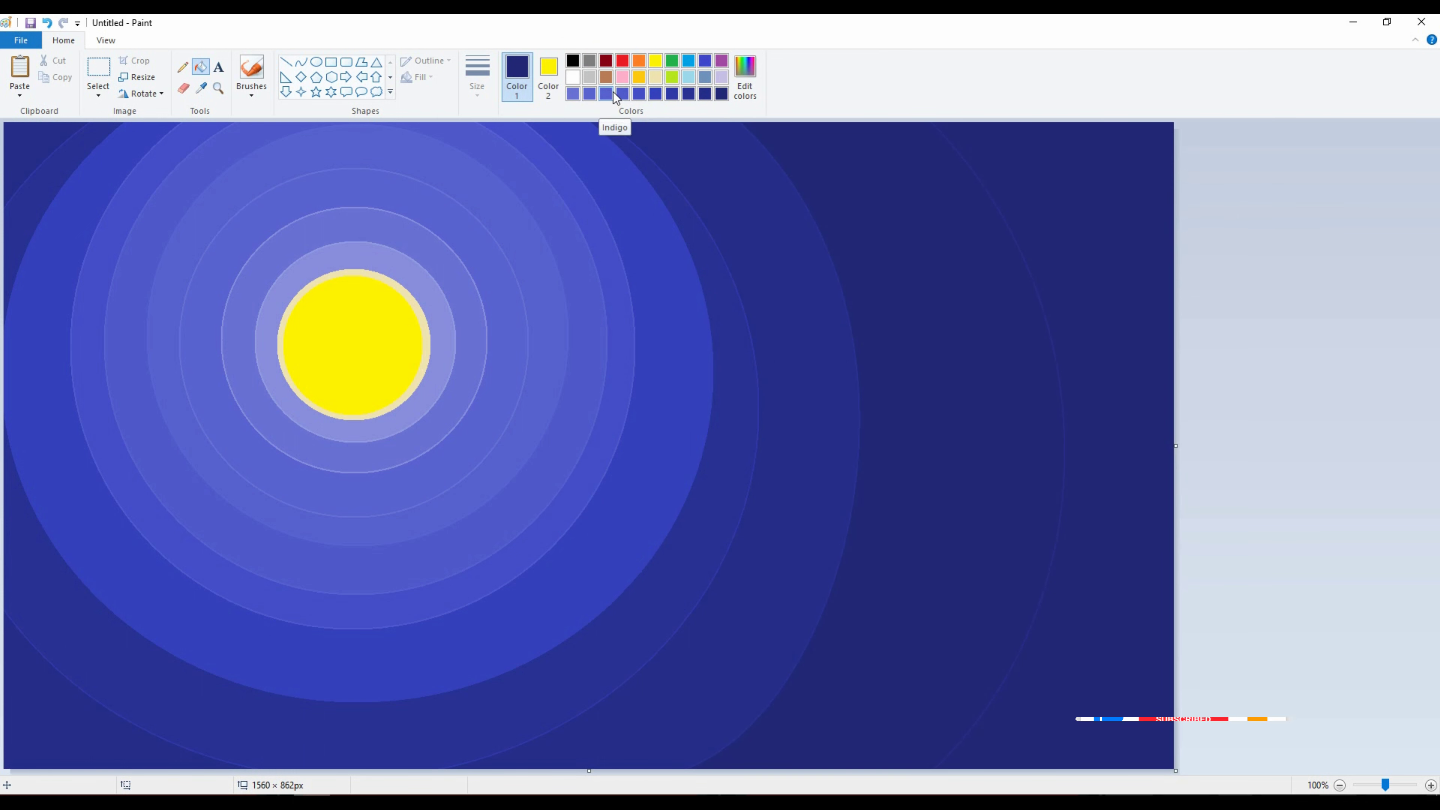
key(ctrl+z)
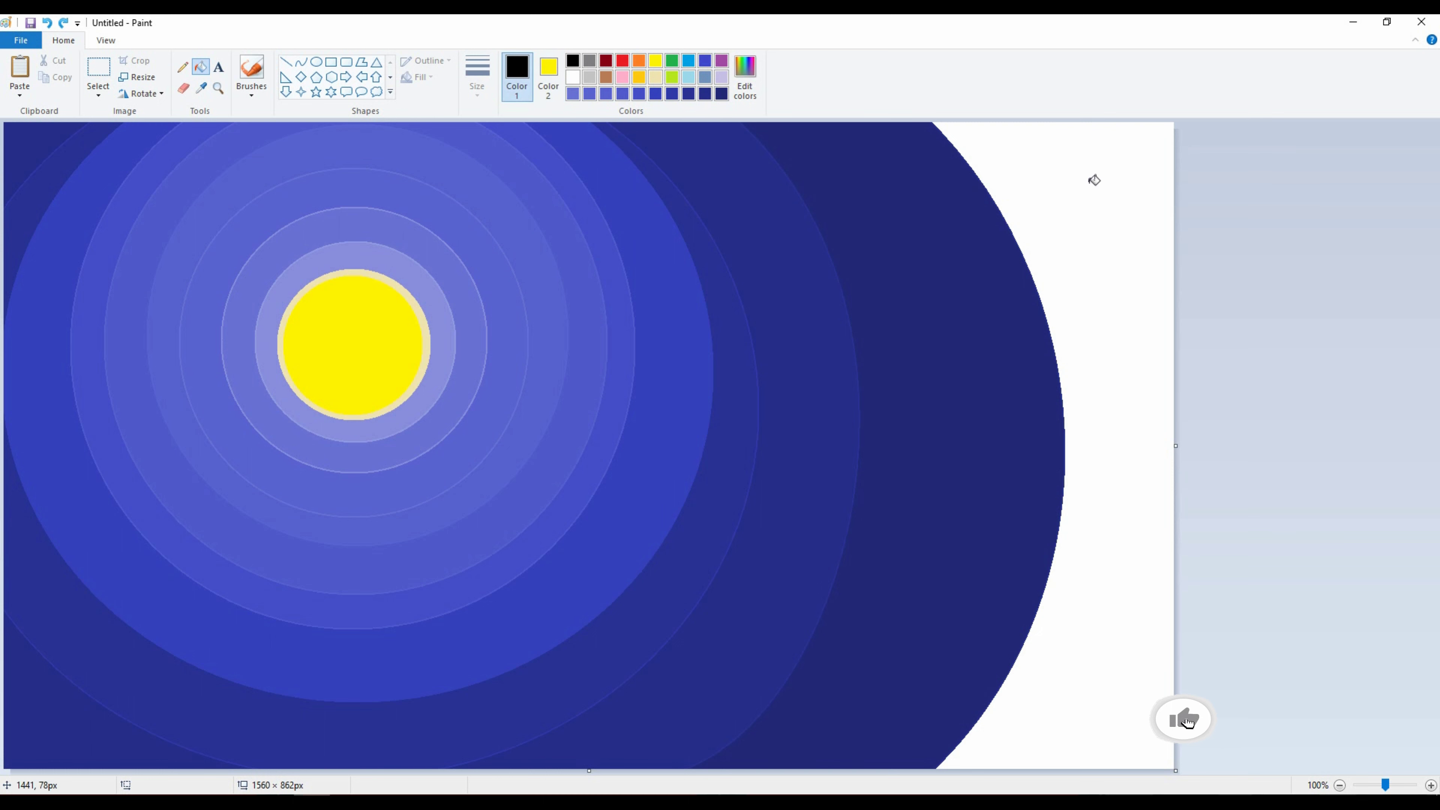
click(1094, 180)
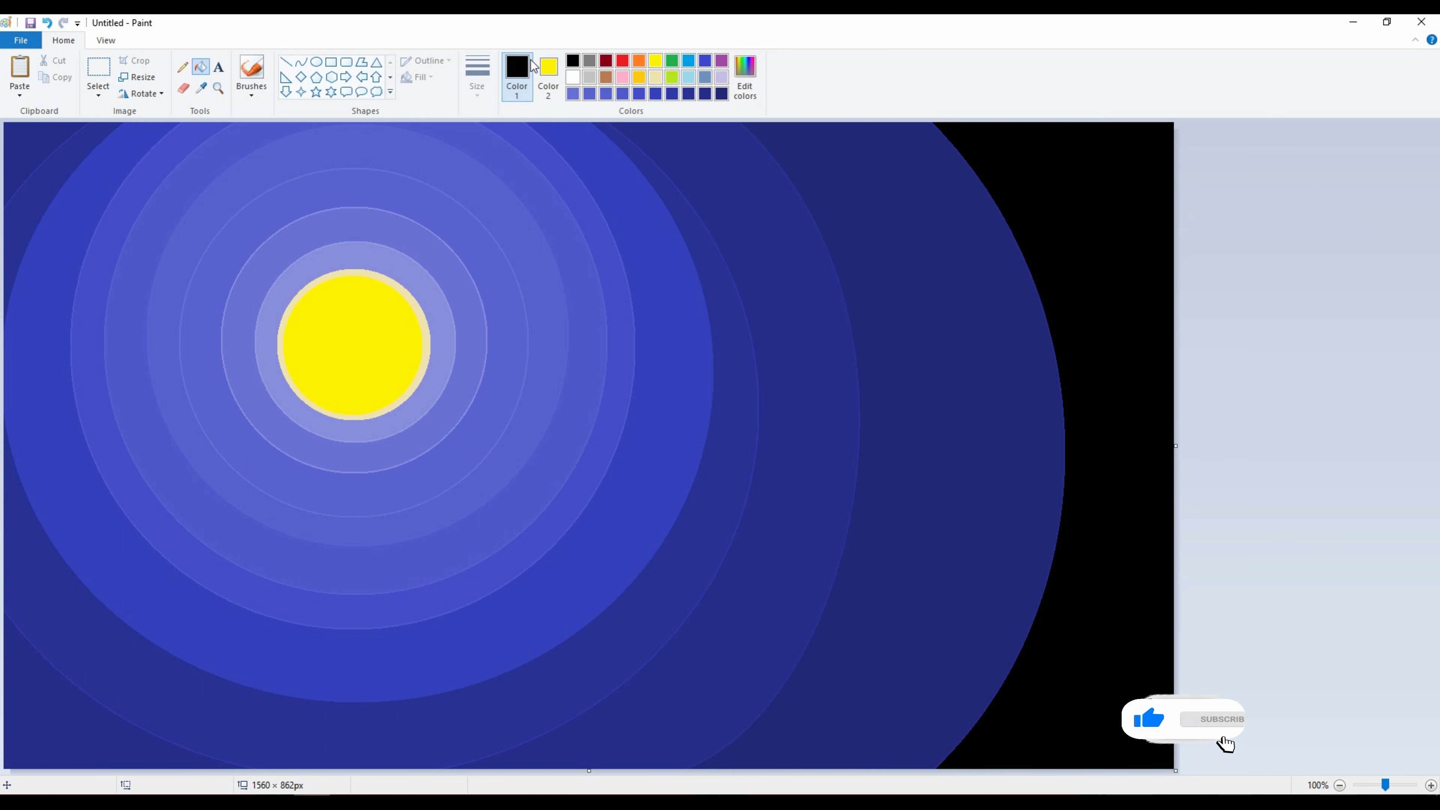
click(572, 77)
- Draw a white oval over the moon and resize it to hug the yellow disc
click(316, 62)
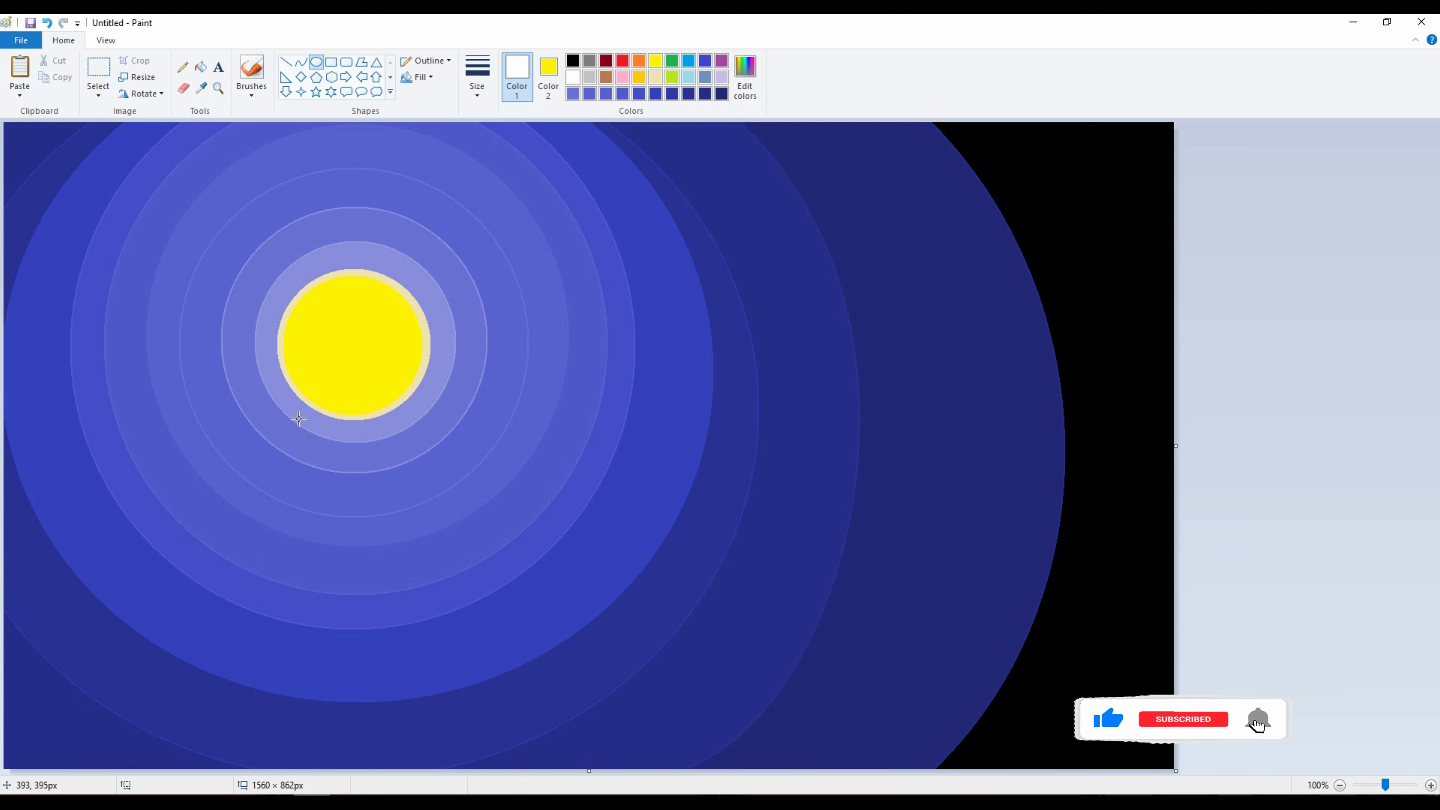
drag(299, 410, 471, 228)
drag(409, 285, 379, 321)
drag(440, 448, 431, 423)
drag(269, 344, 274, 358)
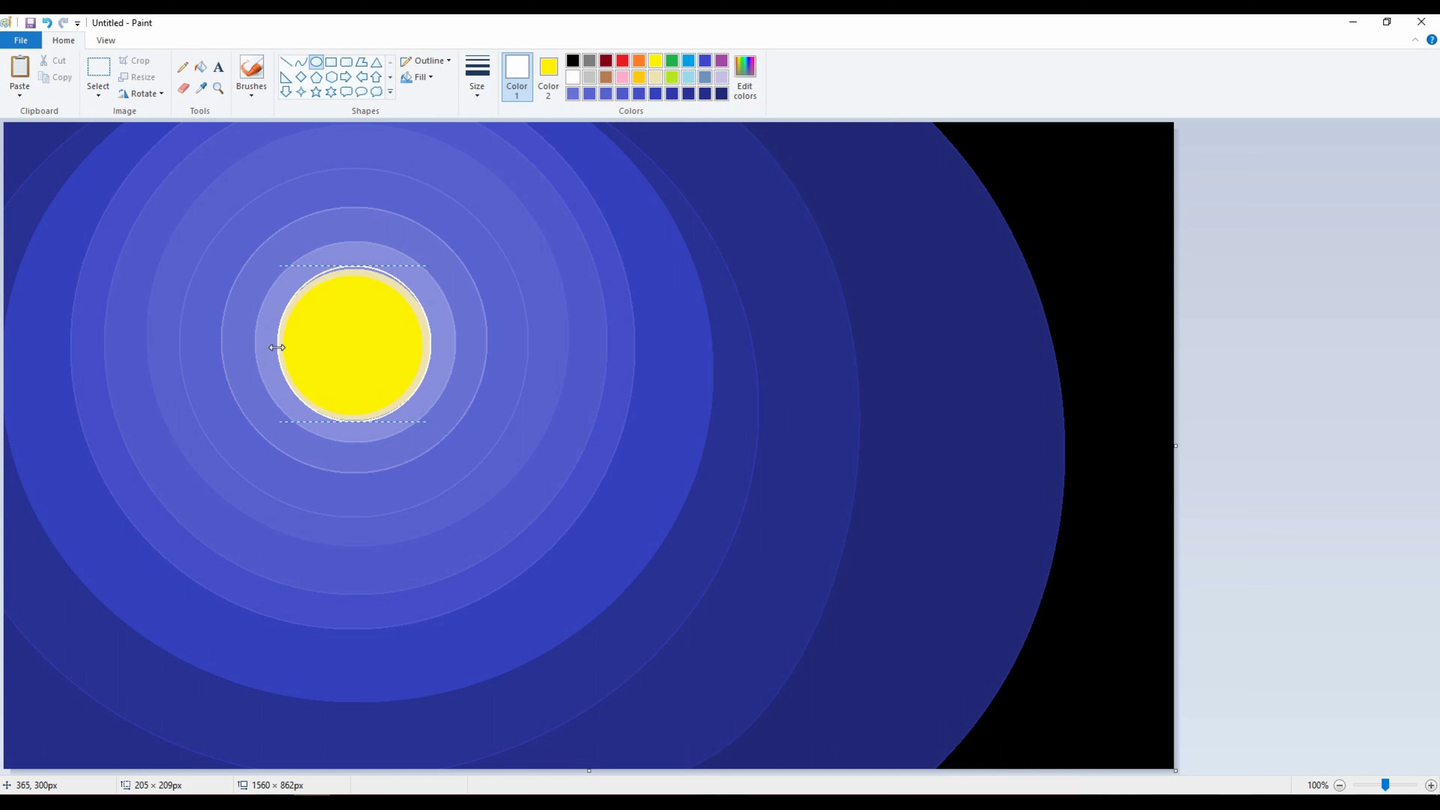
drag(352, 267, 352, 269)
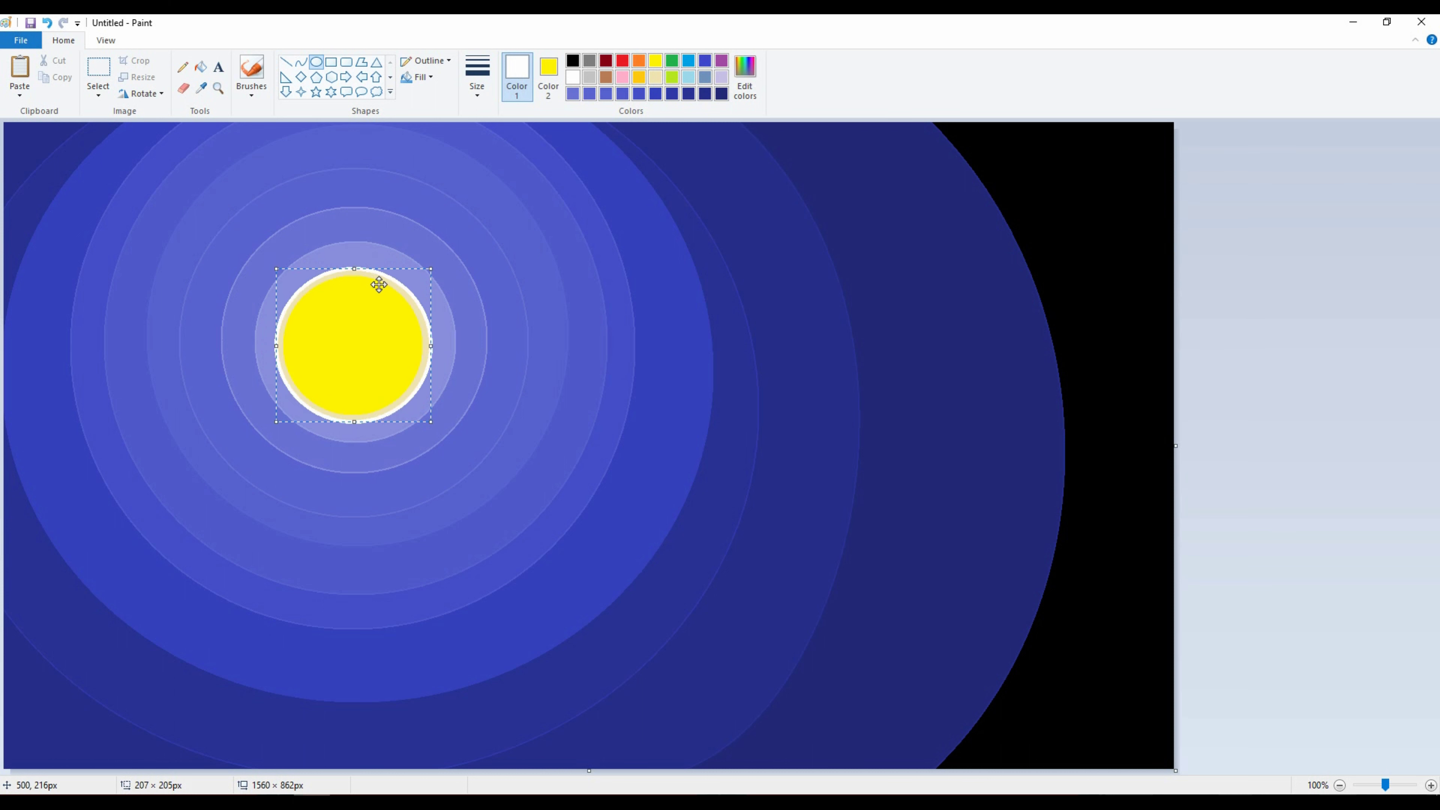
click(1364, 284)
- Mix a custom bright green as the drawing colour in the colour editor
click(747, 78)
click(872, 415)
click(582, 512)
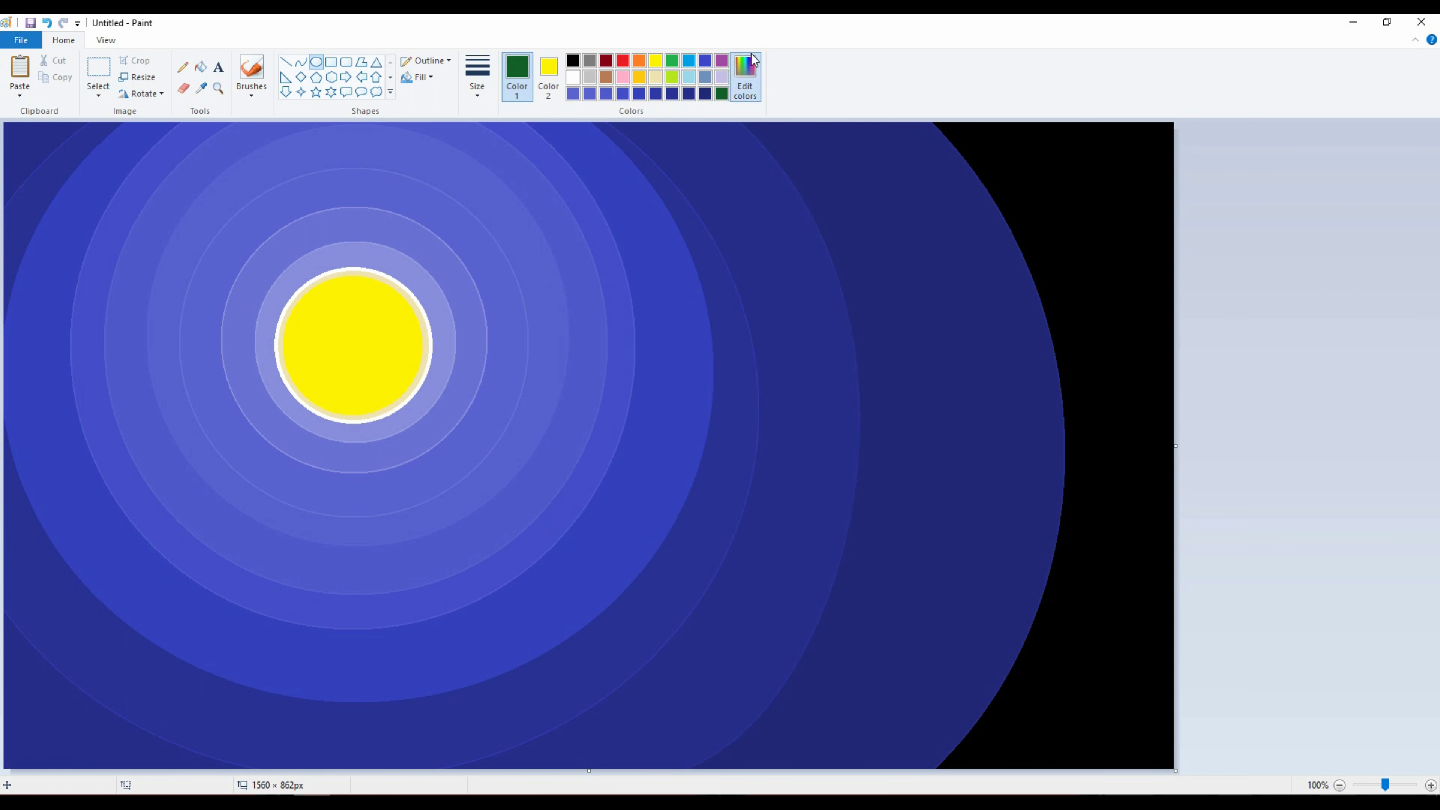
click(581, 512)
click(747, 78)
click(876, 392)
click(581, 512)
click(747, 78)
click(873, 381)
click(582, 512)
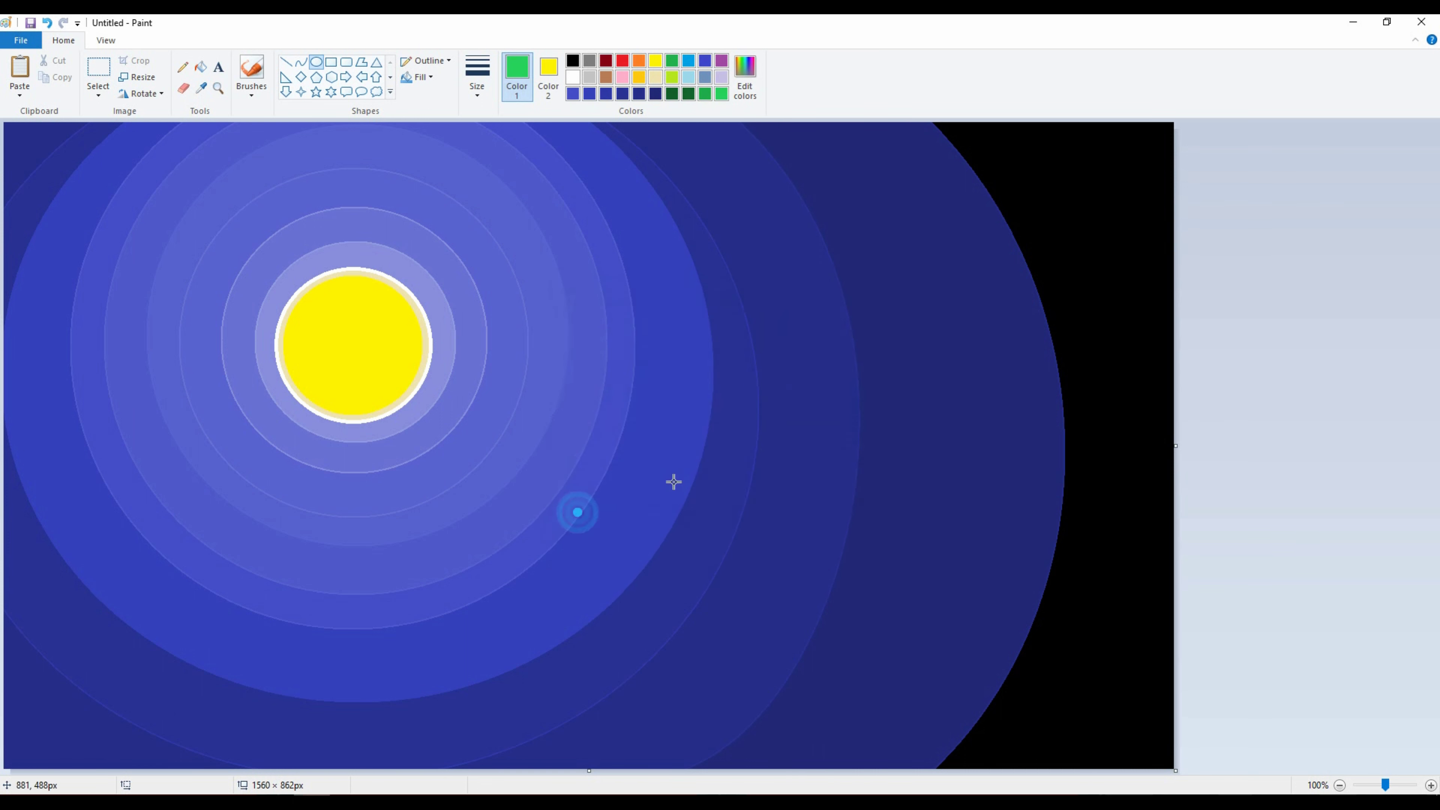
- Choose a grass brush and paint the first green blades along the bottom-left edge
click(252, 90)
click(242, 160)
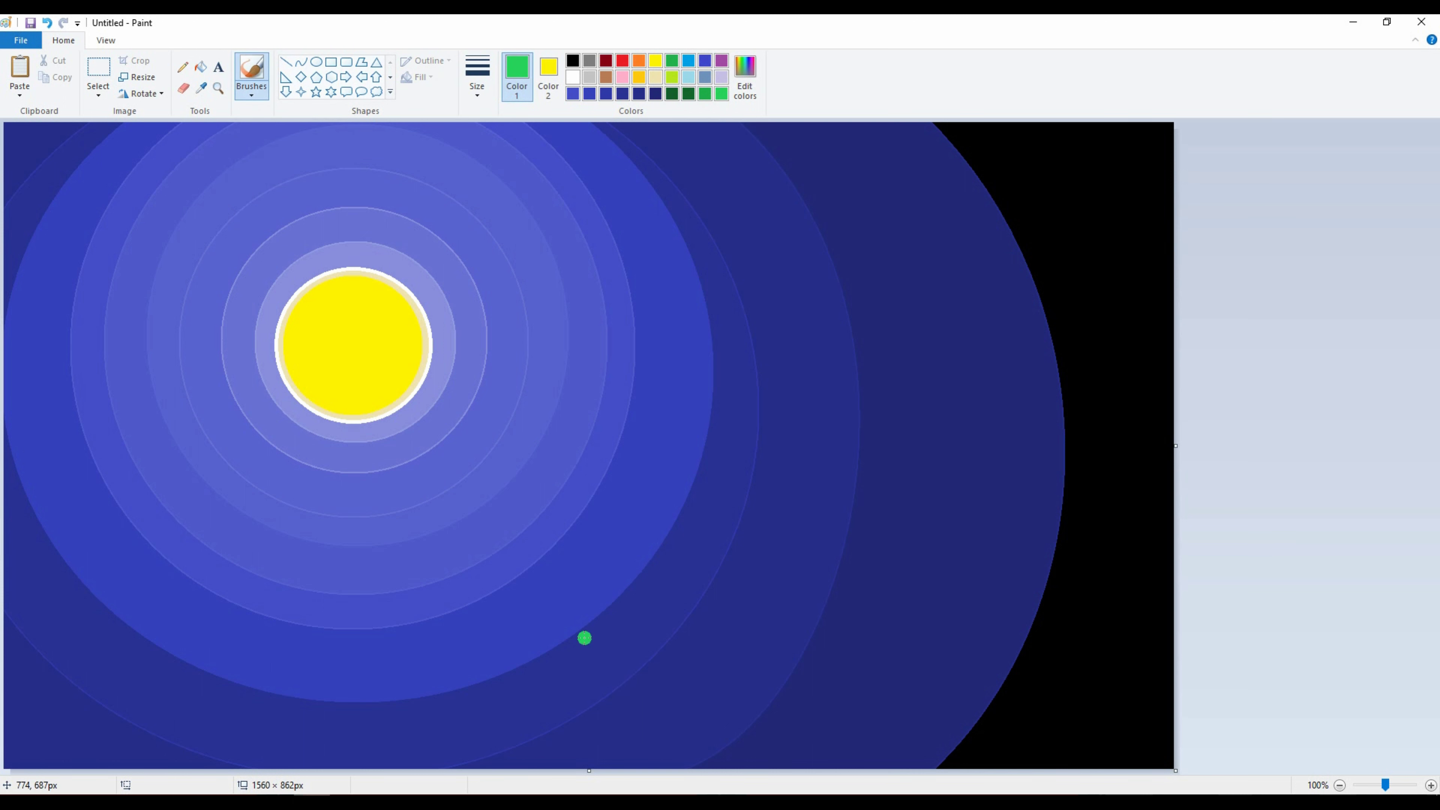
mouse_move(403, 626)
mouse_down()
mouse_move(355, 766)
mouse_move(377, 768)
mouse_up()
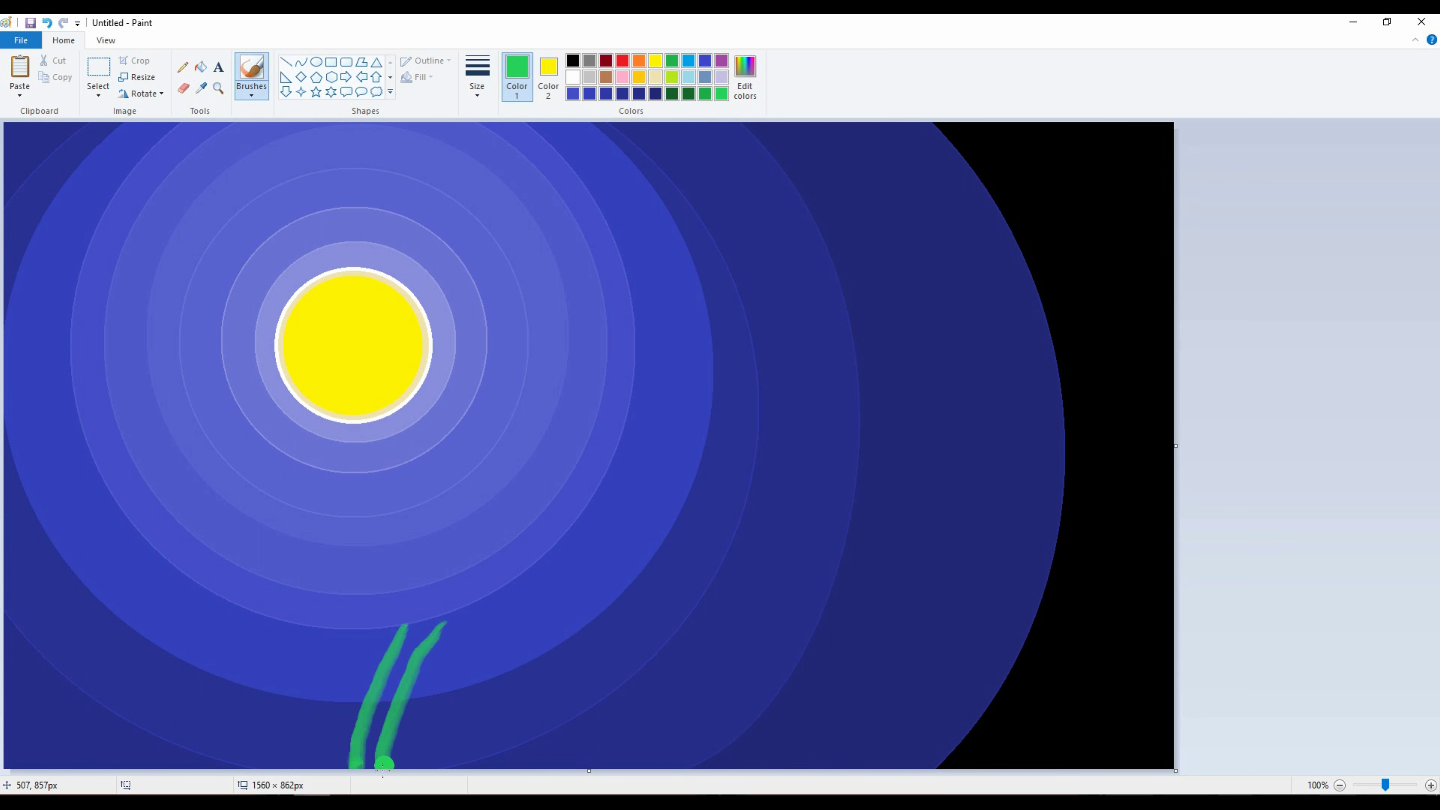
click(251, 91)
click(250, 179)
drag(420, 602, 355, 766)
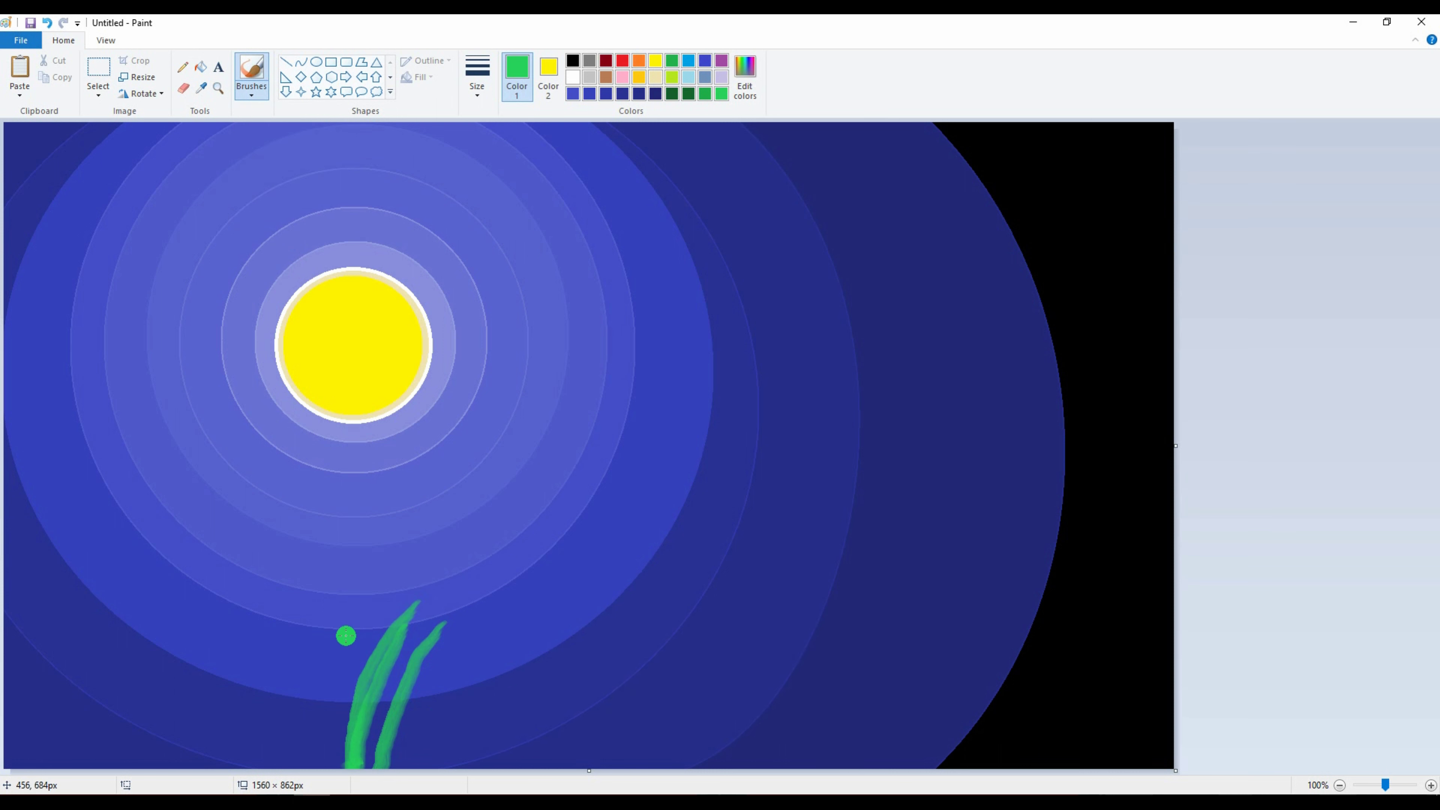
drag(343, 638, 334, 766)
drag(296, 695, 329, 765)
drag(224, 693, 329, 766)
- Paint increasingly tall grass blades sweeping from the bottom toward the right edge
drag(559, 675, 406, 763)
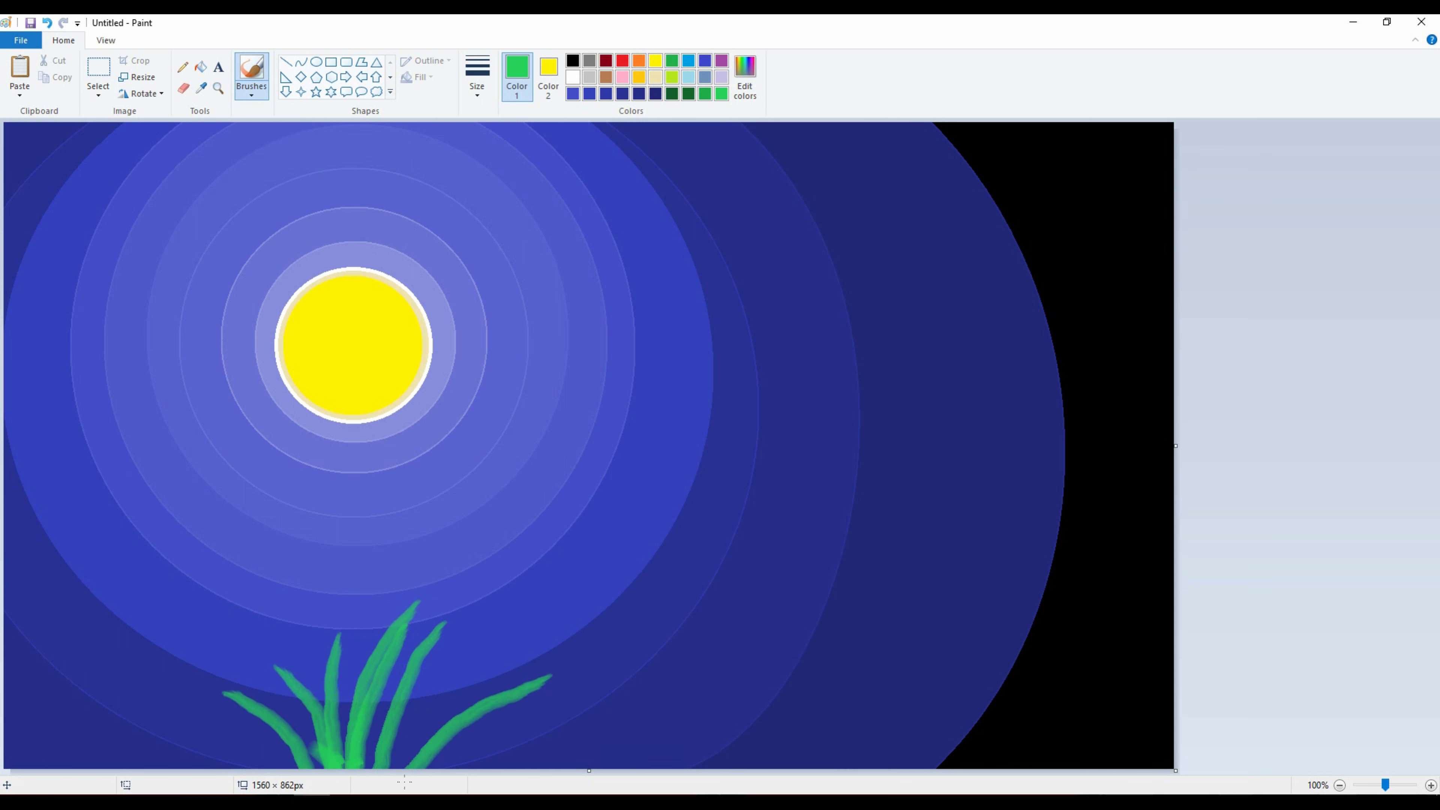
drag(531, 624, 400, 766)
drag(638, 559, 499, 767)
drag(697, 568, 567, 766)
drag(718, 536, 641, 766)
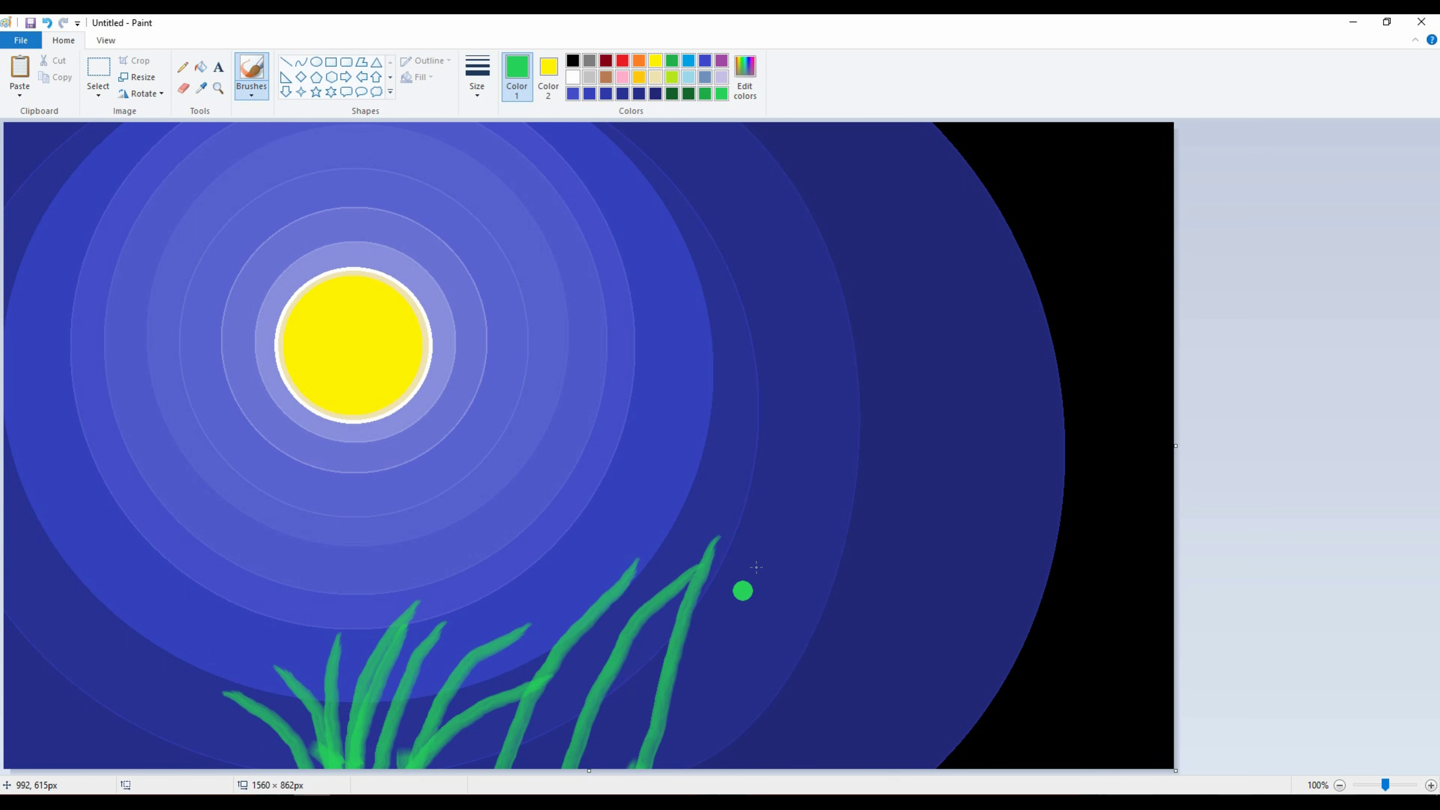
drag(777, 499, 706, 766)
drag(741, 459, 749, 760)
drag(754, 398, 828, 749)
drag(811, 394, 877, 766)
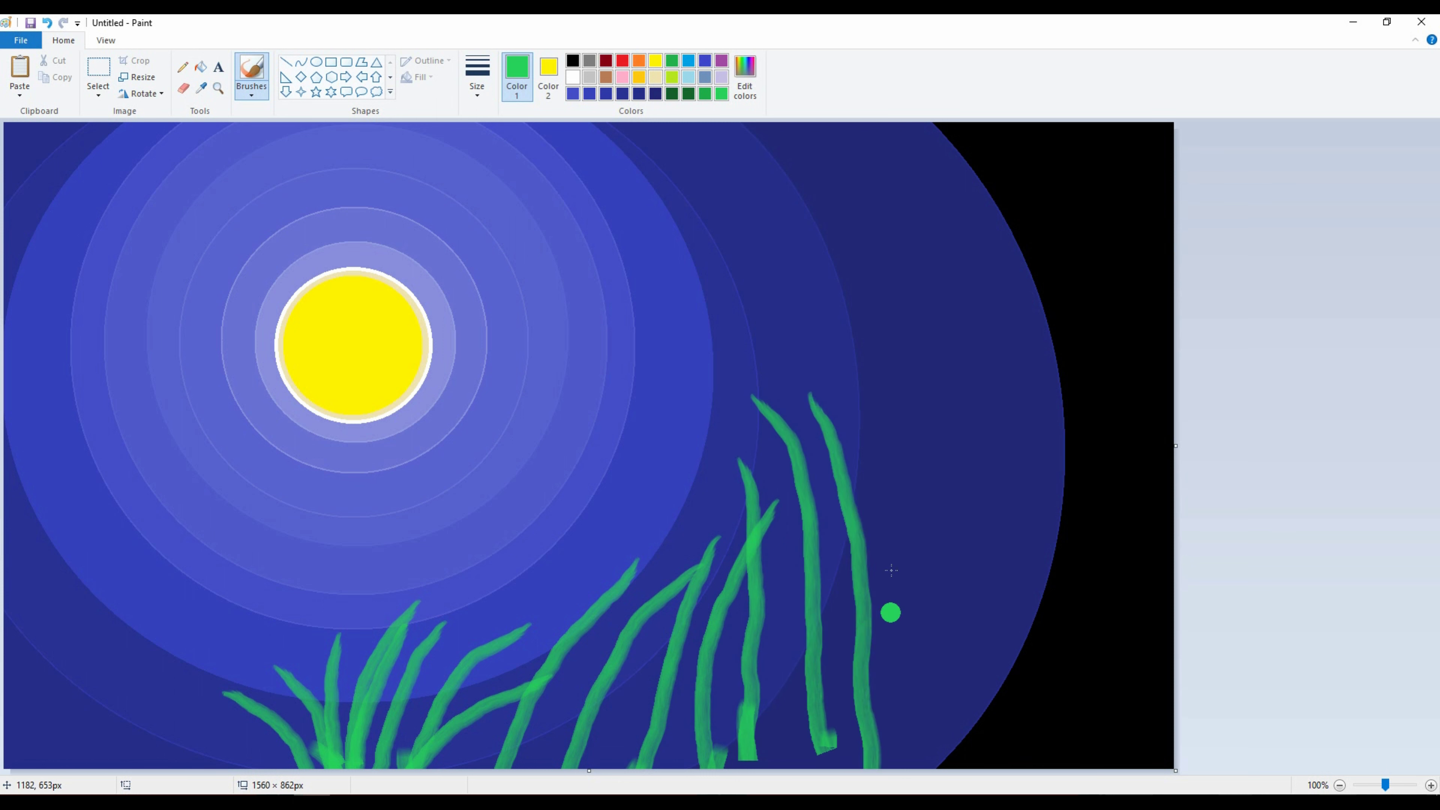
drag(871, 400, 967, 766)
drag(935, 359, 1075, 746)
drag(975, 271, 1156, 750)
drag(1061, 244, 1168, 709)
drag(1120, 227, 1171, 602)
- Fill in more tall blades across the middle-right and lower-middle grass
mouse_move(1036, 259)
mouse_down()
mouse_move(1151, 754)
mouse_move(1140, 749)
mouse_move(1163, 738)
mouse_up()
drag(960, 271, 1069, 749)
drag(896, 300, 1015, 766)
drag(857, 347, 924, 766)
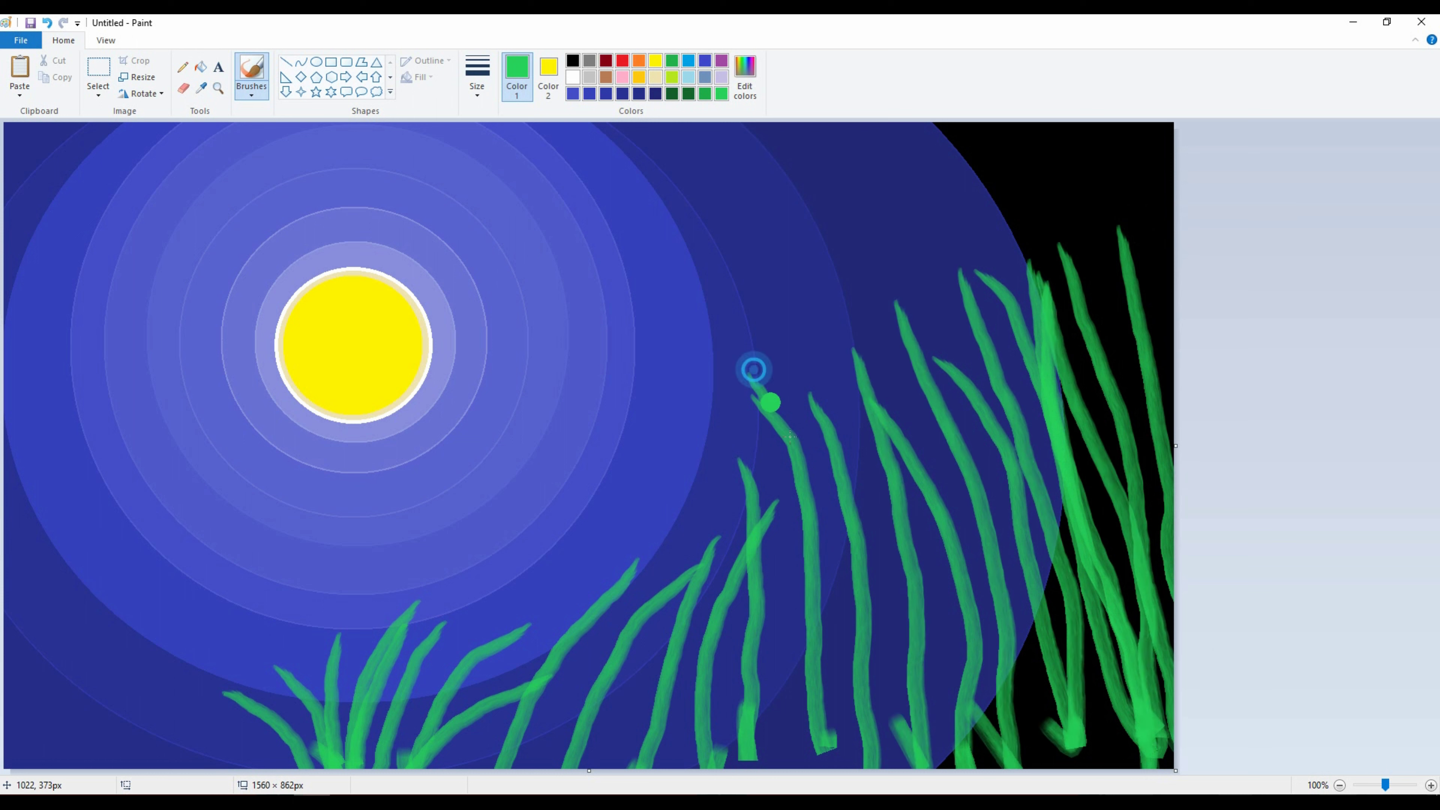
drag(752, 375, 884, 760)
drag(712, 408, 839, 743)
drag(664, 440, 774, 769)
drag(610, 471, 706, 766)
drag(548, 517, 666, 766)
drag(502, 526, 613, 766)
mouse_move(476, 584)
mouse_down()
mouse_move(505, 766)
mouse_move(431, 755)
mouse_up()
- Add upward green blades across the lower-left and lower-centre grass
click(704, 94)
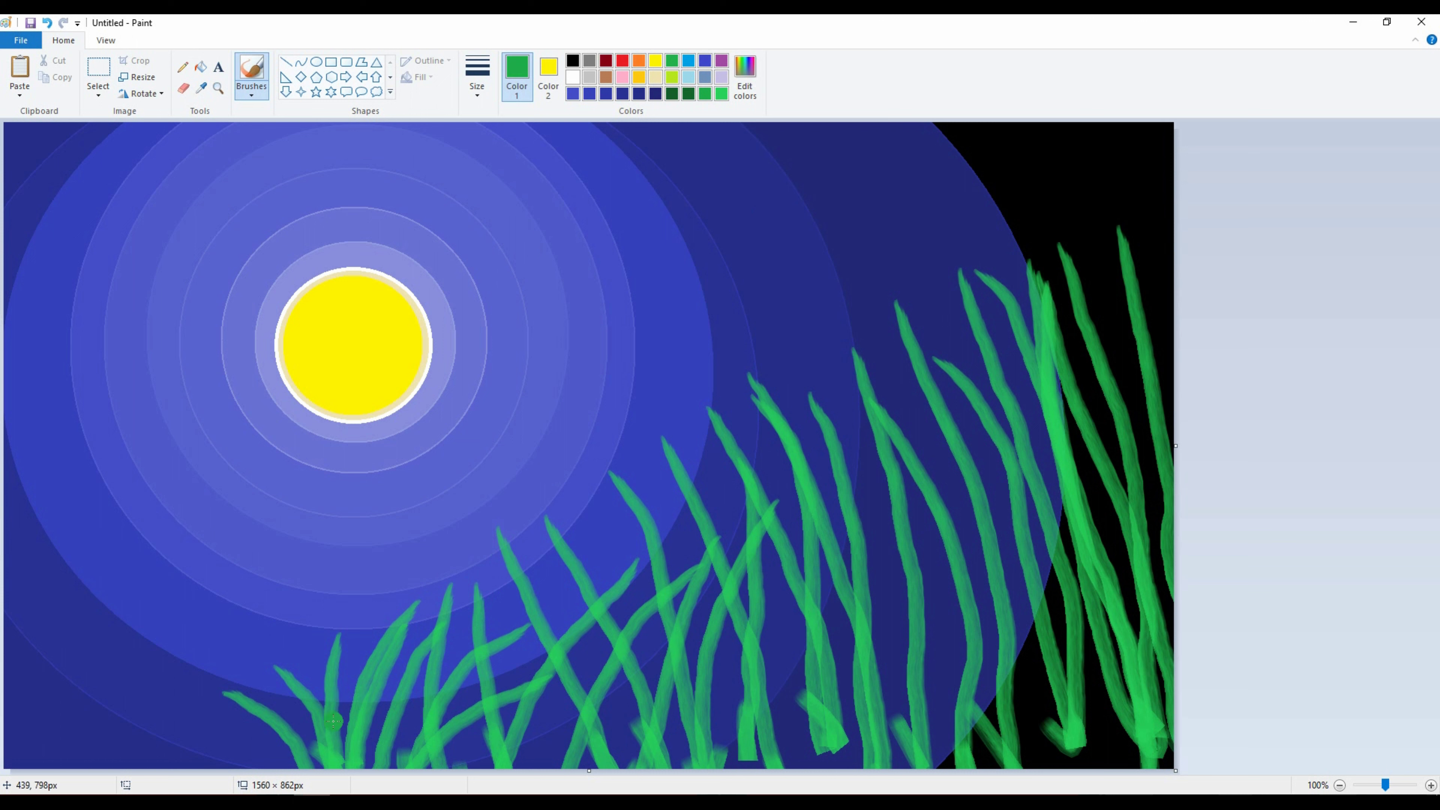
mouse_move(243, 724)
mouse_down()
mouse_move(238, 767)
mouse_move(281, 774)
mouse_up()
drag(188, 752, 224, 710)
drag(267, 766, 252, 689)
mouse_move(292, 760)
mouse_down()
mouse_move(275, 661)
mouse_move(323, 659)
mouse_up()
drag(375, 738, 365, 607)
mouse_move(452, 766)
mouse_down()
mouse_move(482, 574)
mouse_move(502, 567)
mouse_up()
drag(549, 766, 519, 516)
drag(508, 693, 499, 561)
drag(577, 692, 548, 520)
- Thicken the grass with tall bright-green blades from the middle to the far-right edge
mouse_move(607, 766)
mouse_down()
mouse_move(584, 488)
mouse_move(669, 431)
mouse_up()
drag(726, 766, 709, 417)
drag(805, 749, 740, 408)
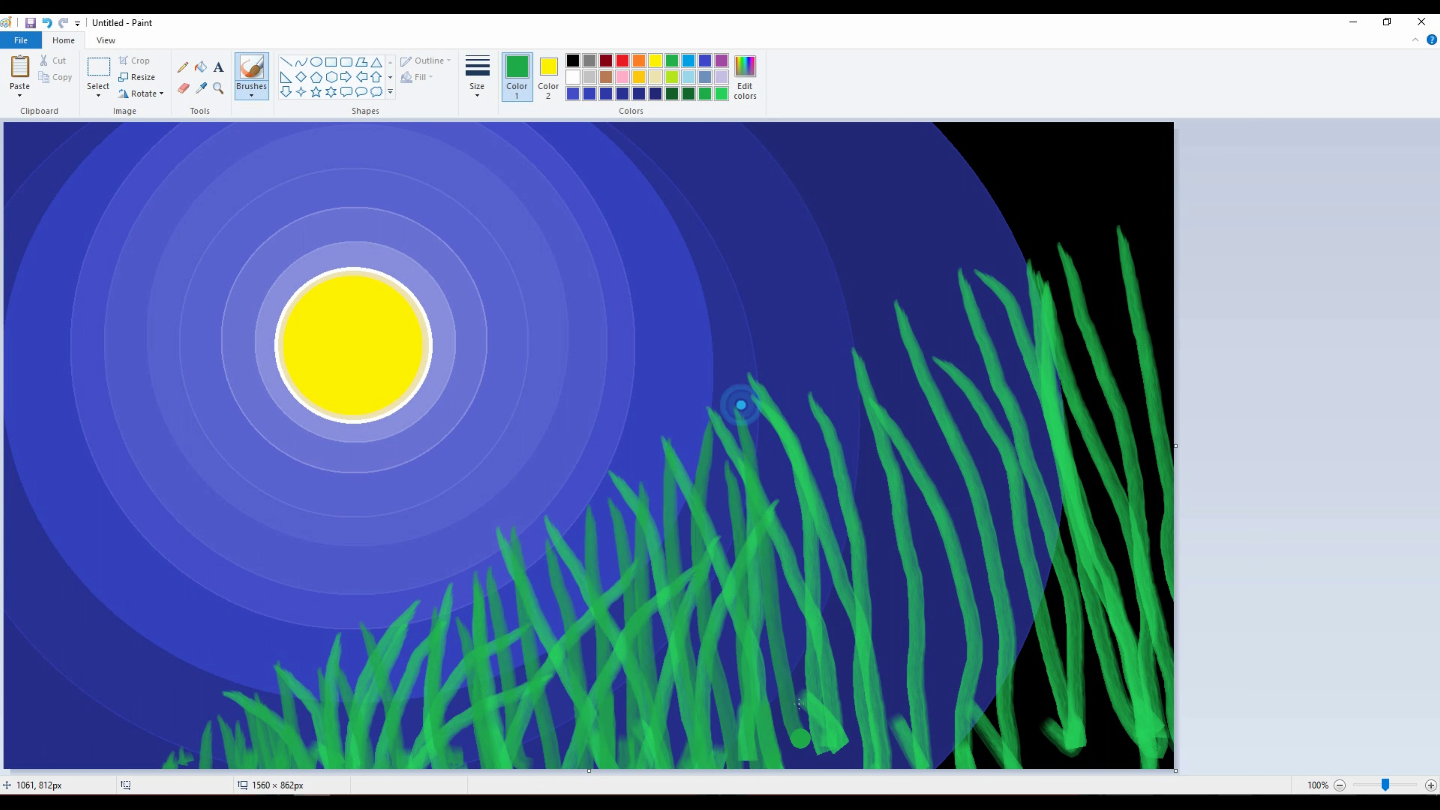
drag(822, 712, 757, 355)
drag(859, 769, 856, 363)
mouse_move(910, 769)
mouse_down()
mouse_move(901, 355)
mouse_move(941, 766)
mouse_up()
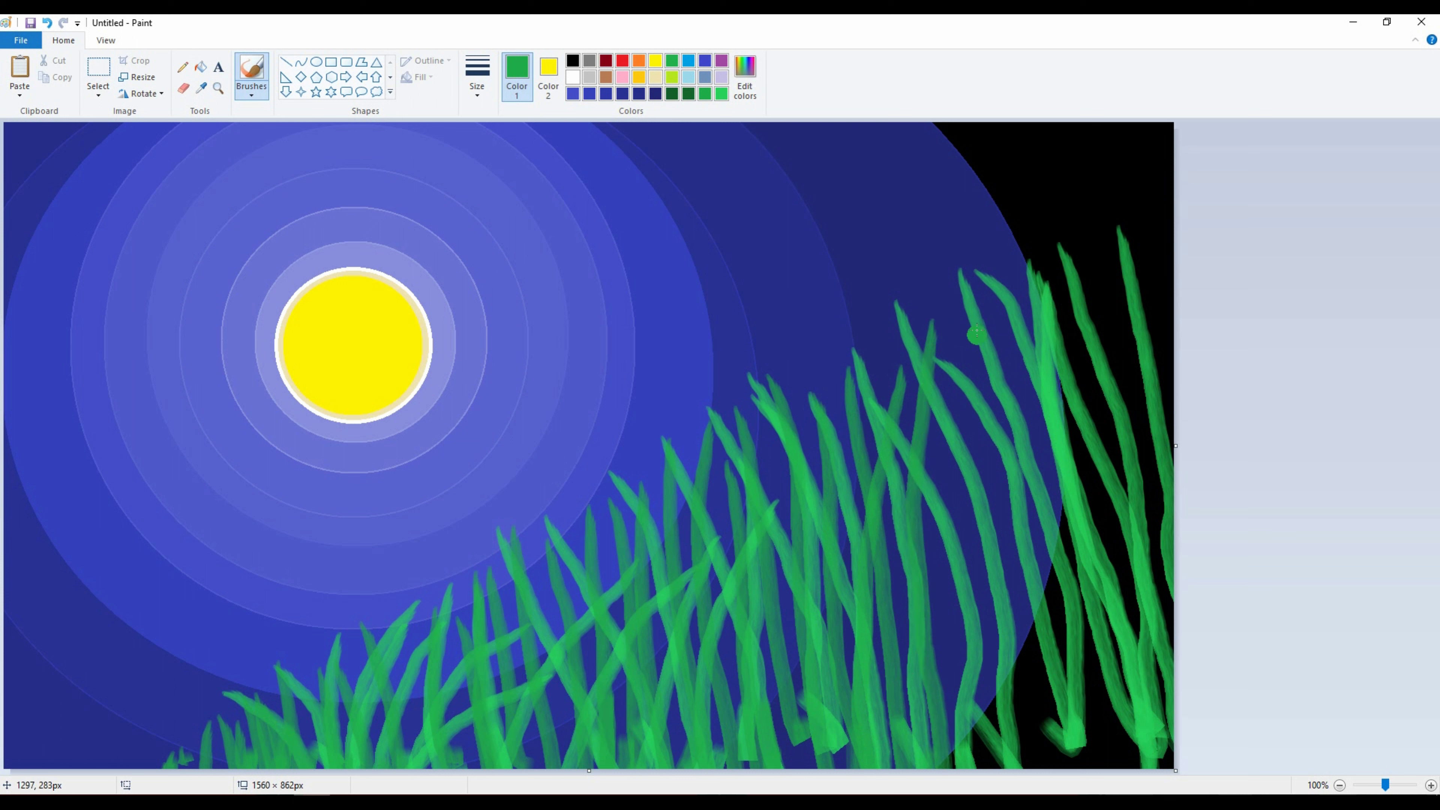
drag(922, 488, 902, 732)
drag(953, 431, 953, 737)
drag(1004, 335, 1049, 698)
drag(1129, 346, 1097, 766)
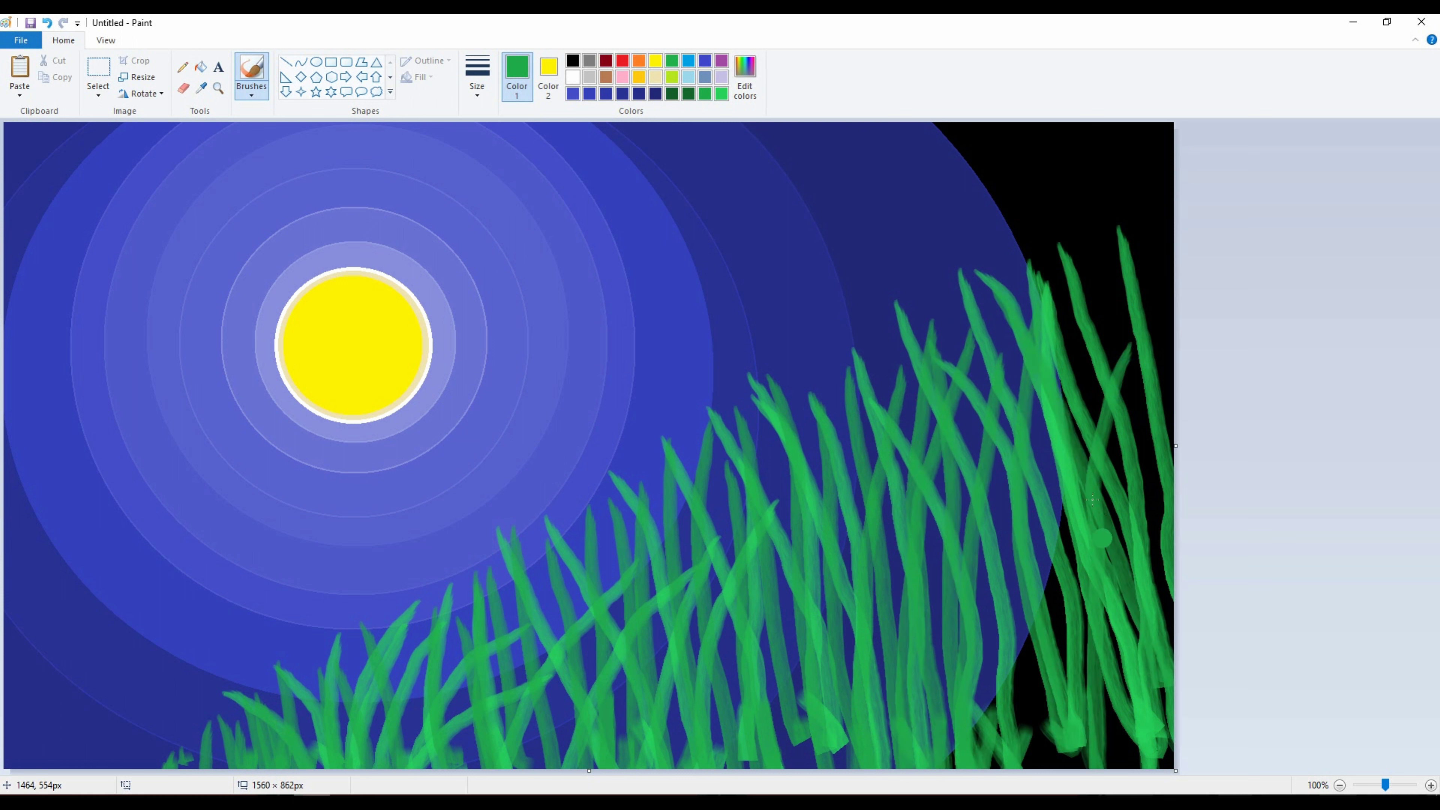
drag(1066, 392, 1043, 766)
drag(1163, 250, 1157, 732)
drag(1109, 263, 1146, 657)
drag(1159, 369, 1165, 766)
drag(1108, 565, 1111, 766)
drag(992, 658, 992, 766)
drag(944, 556, 944, 766)
drag(795, 584, 783, 736)
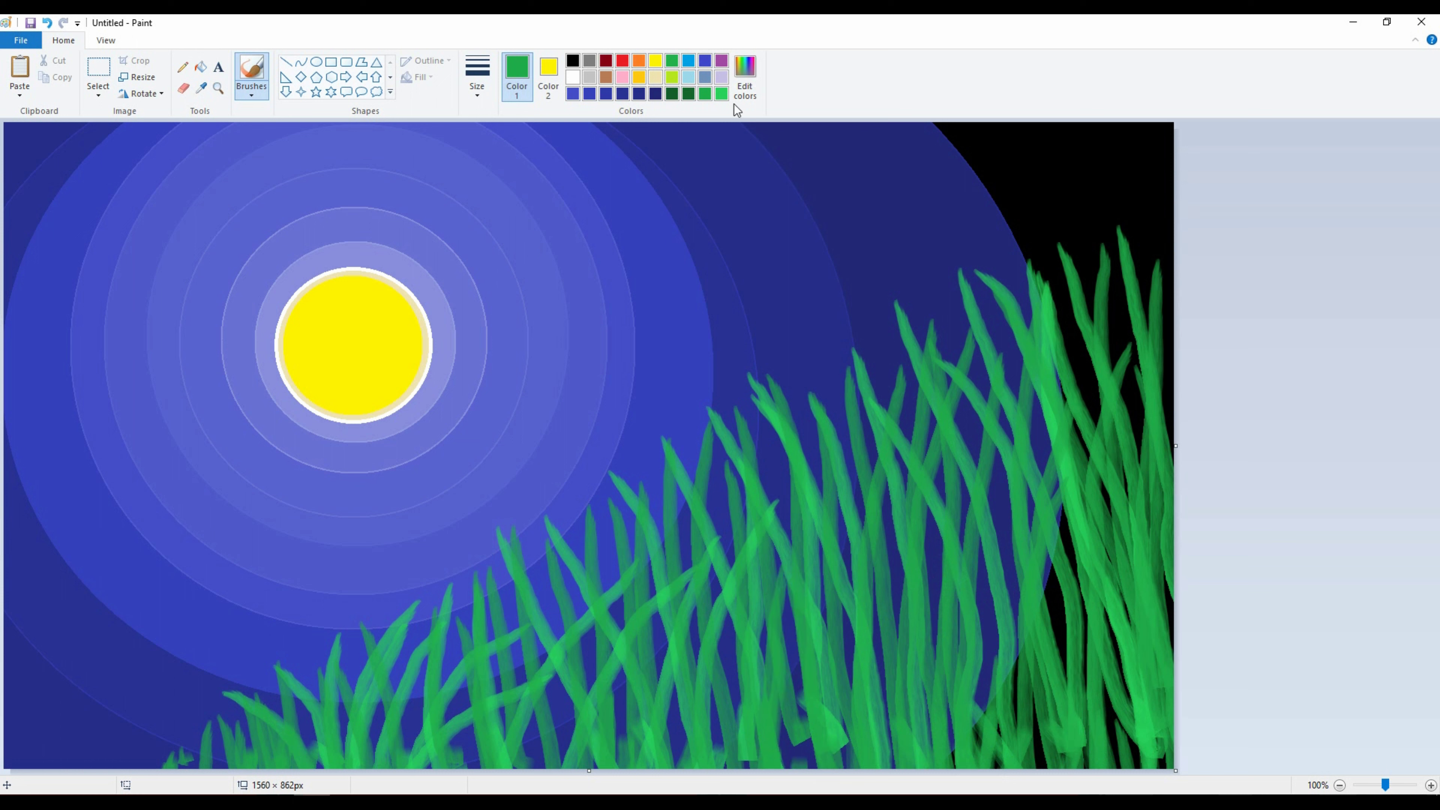
click(688, 93)
- Paint dark-green blades over the lower-left and central grass
drag(280, 723, 306, 769)
drag(363, 675, 340, 769)
mouse_move(377, 663)
mouse_down()
mouse_move(363, 769)
mouse_move(419, 769)
mouse_up()
drag(448, 658, 465, 726)
mouse_move(453, 769)
mouse_down()
mouse_move(496, 662)
mouse_move(528, 769)
mouse_up()
drag(562, 619, 544, 737)
mouse_move(595, 562)
mouse_down()
mouse_move(567, 769)
mouse_move(646, 571)
mouse_move(664, 769)
mouse_up()
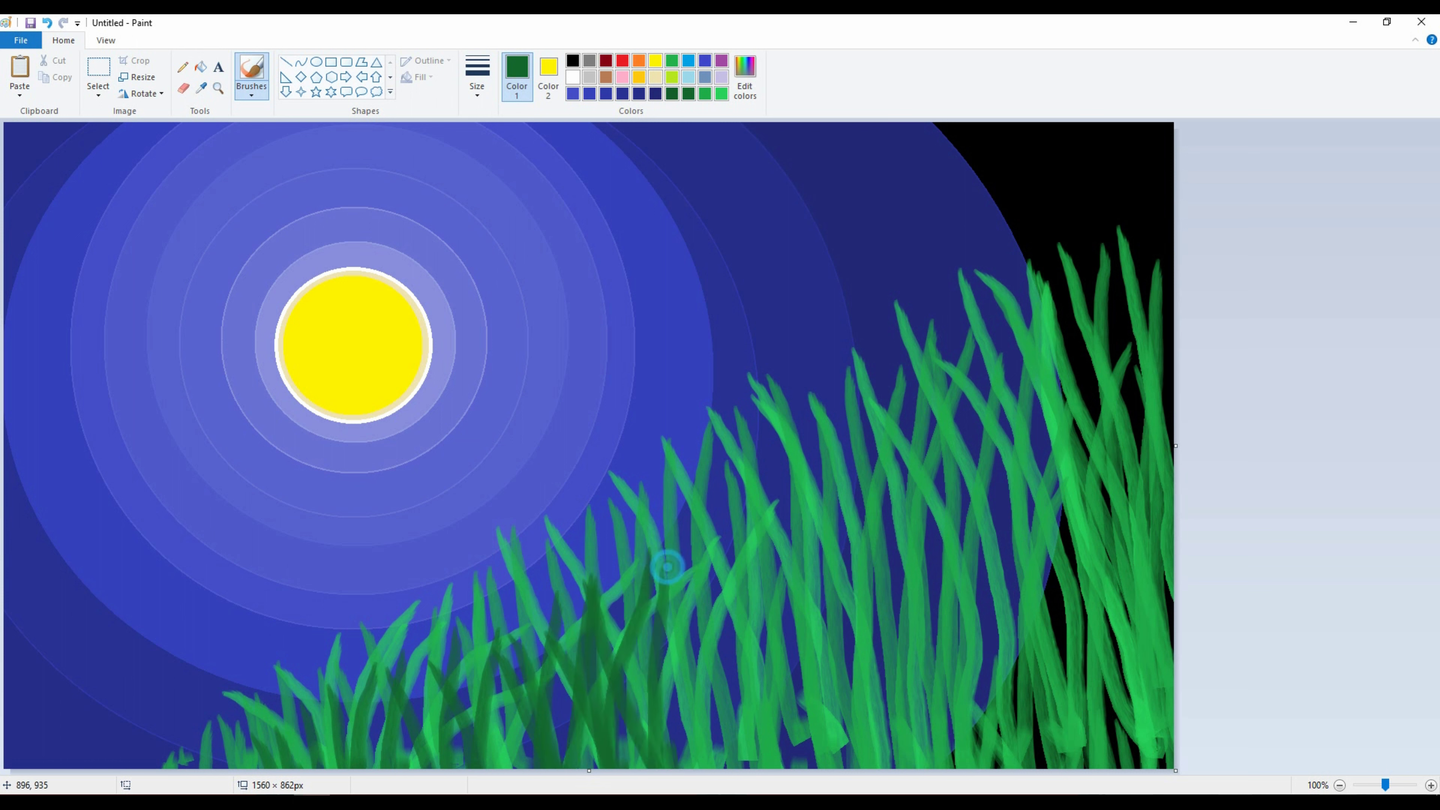
drag(692, 567, 703, 769)
drag(749, 522, 737, 769)
drag(788, 500, 759, 769)
- Add dark-green blades through the middle-right grass out to the right edge
drag(785, 601, 808, 769)
drag(908, 454, 848, 681)
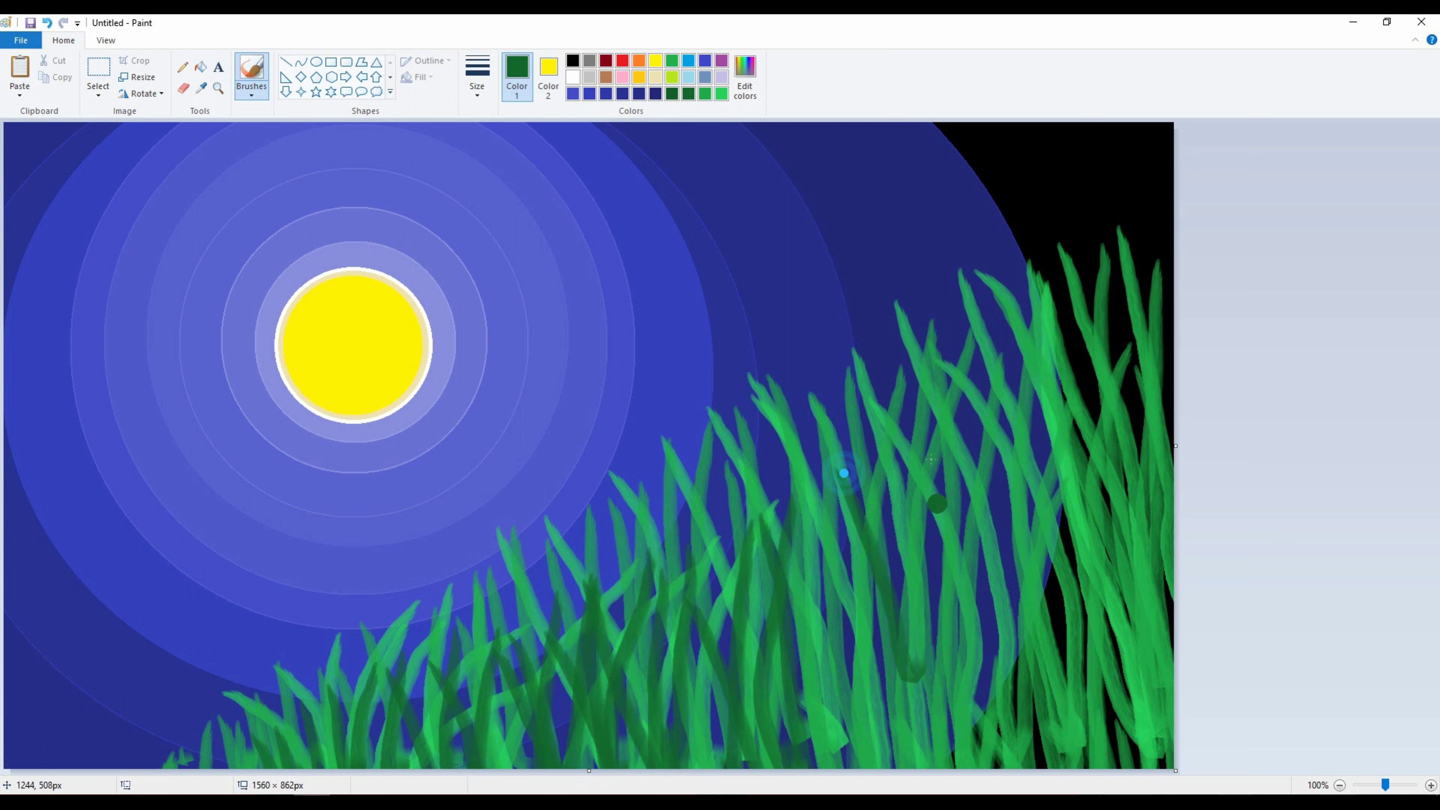
drag(932, 409, 902, 769)
drag(976, 434, 964, 769)
mouse_move(816, 769)
mouse_down()
mouse_move(806, 453)
mouse_move(833, 769)
mouse_up()
drag(862, 769, 863, 499)
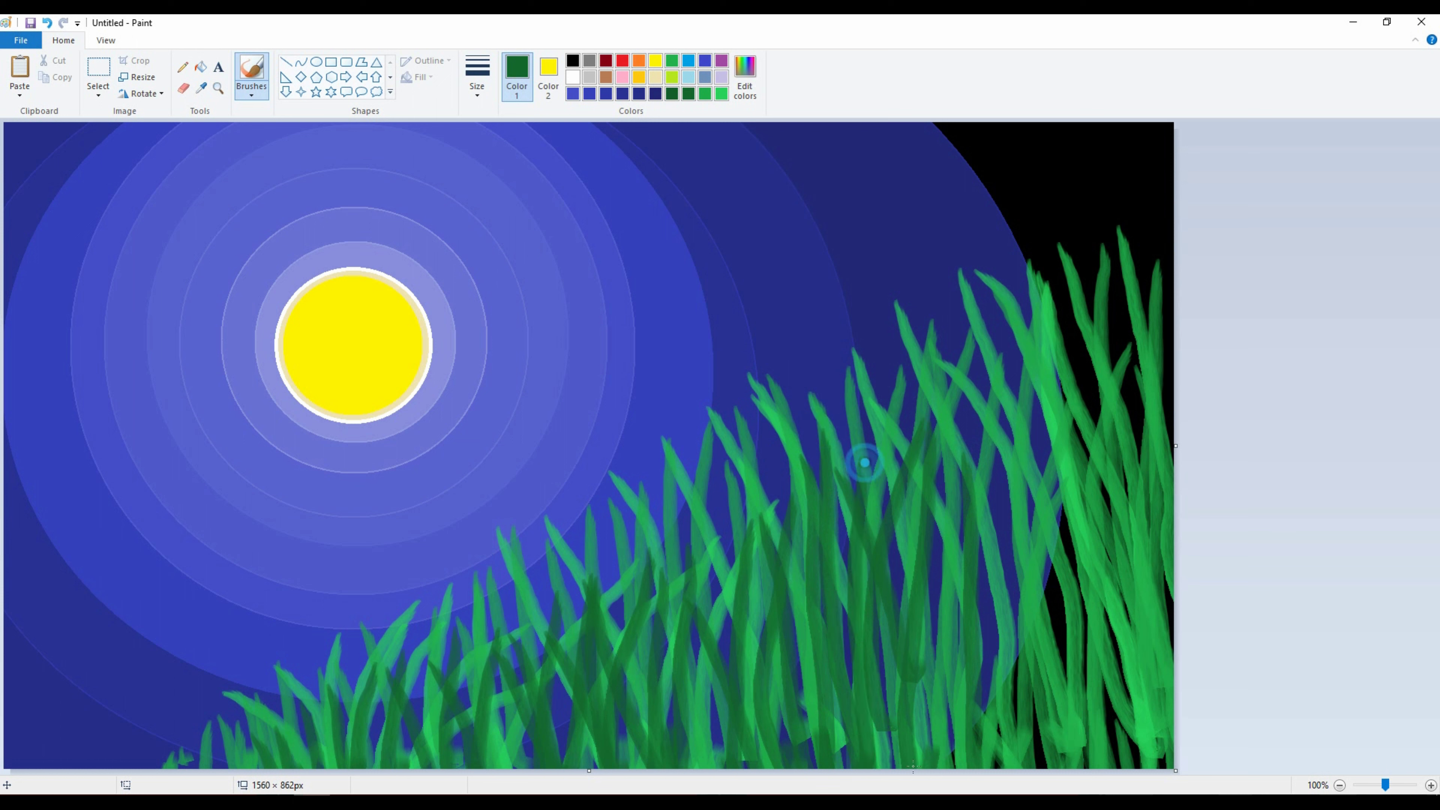
drag(953, 766, 959, 392)
mouse_move(981, 465)
mouse_down()
mouse_move(987, 769)
mouse_move(998, 738)
mouse_up()
drag(1071, 444, 1077, 755)
drag(1120, 329, 1140, 769)
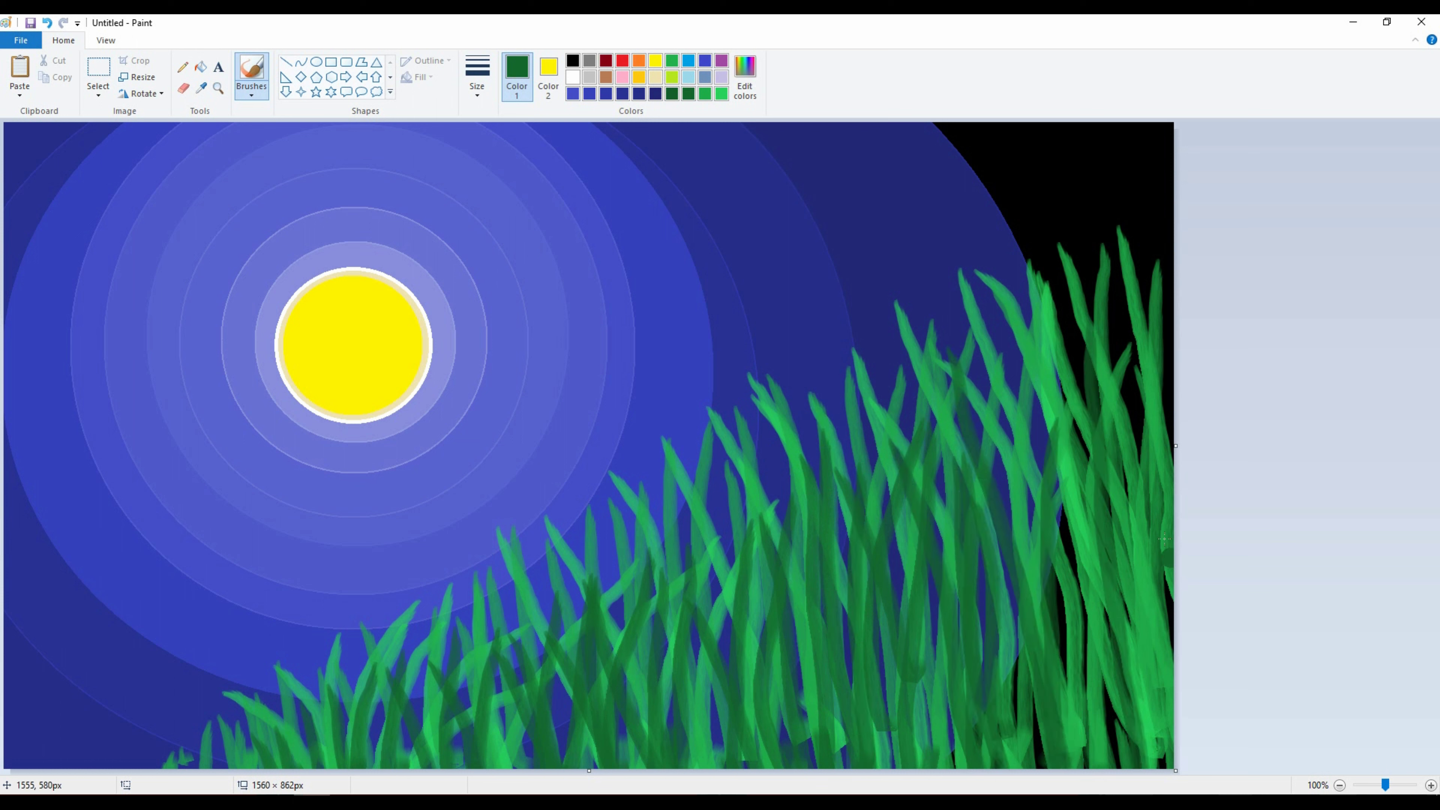
drag(1128, 470, 1151, 768)
drag(1120, 301, 1163, 579)
drag(1157, 539, 1169, 710)
drag(1021, 409, 1112, 635)
drag(1089, 484, 1081, 769)
mouse_move(1156, 769)
mouse_down()
mouse_move(1132, 608)
mouse_move(1106, 769)
mouse_up()
drag(505, 769, 519, 705)
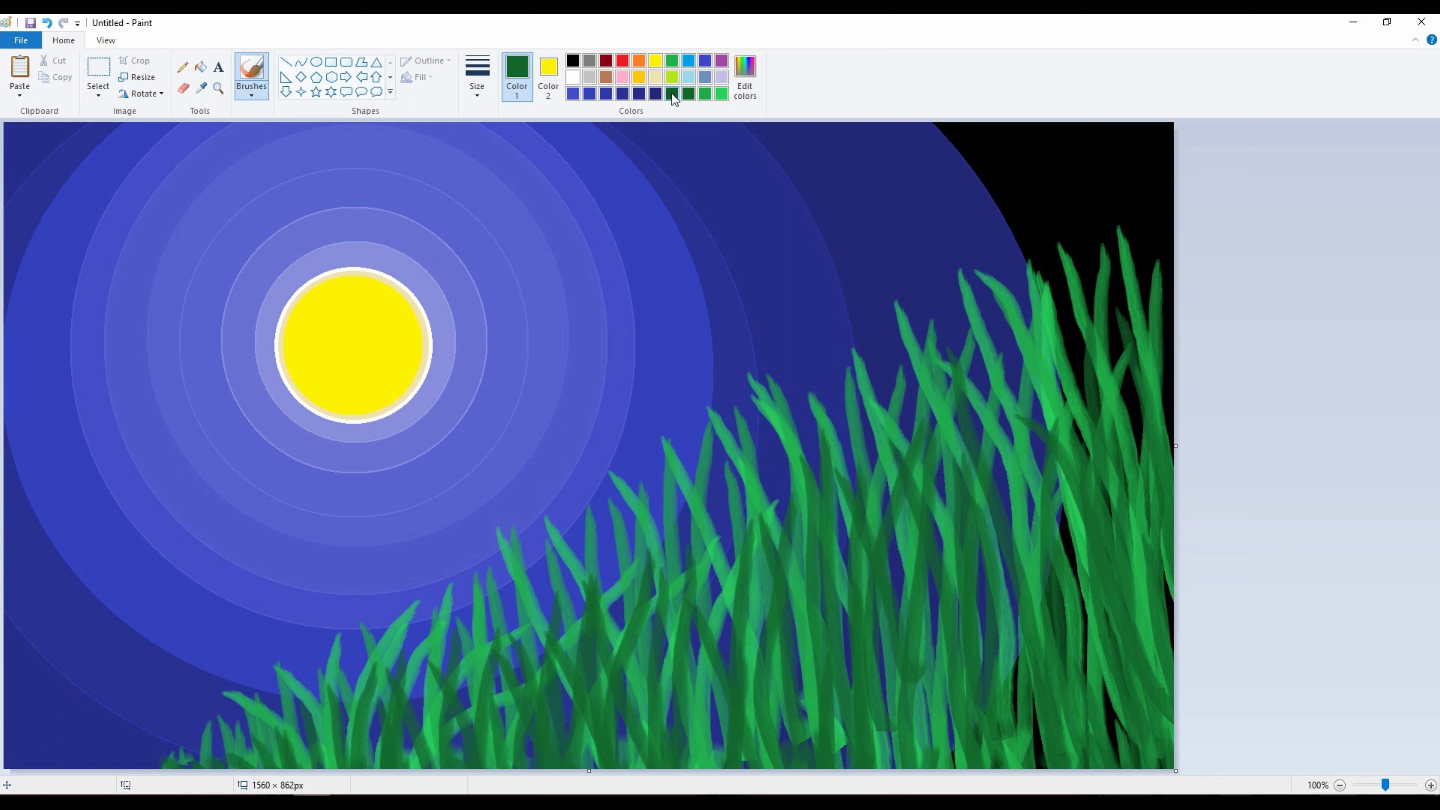
- Deepen the dark-green shading again, working from the right edge back to the lower left
mouse_move(1150, 470)
mouse_down()
mouse_move(1163, 656)
mouse_move(1095, 766)
mouse_up()
drag(1111, 559, 1061, 763)
drag(1066, 494, 1066, 758)
mouse_move(1037, 686)
mouse_down()
mouse_move(1030, 397)
mouse_move(947, 675)
mouse_up()
drag(913, 449, 893, 769)
drag(908, 539, 845, 769)
drag(839, 499, 848, 630)
drag(998, 531, 998, 692)
drag(774, 534, 791, 769)
drag(805, 601, 799, 744)
drag(714, 638, 709, 769)
drag(666, 672, 704, 769)
drag(701, 604, 701, 769)
mouse_move(635, 655)
mouse_down()
mouse_move(635, 769)
mouse_move(606, 763)
mouse_up()
drag(570, 593, 545, 661)
drag(445, 704, 445, 768)
drag(317, 746, 317, 769)
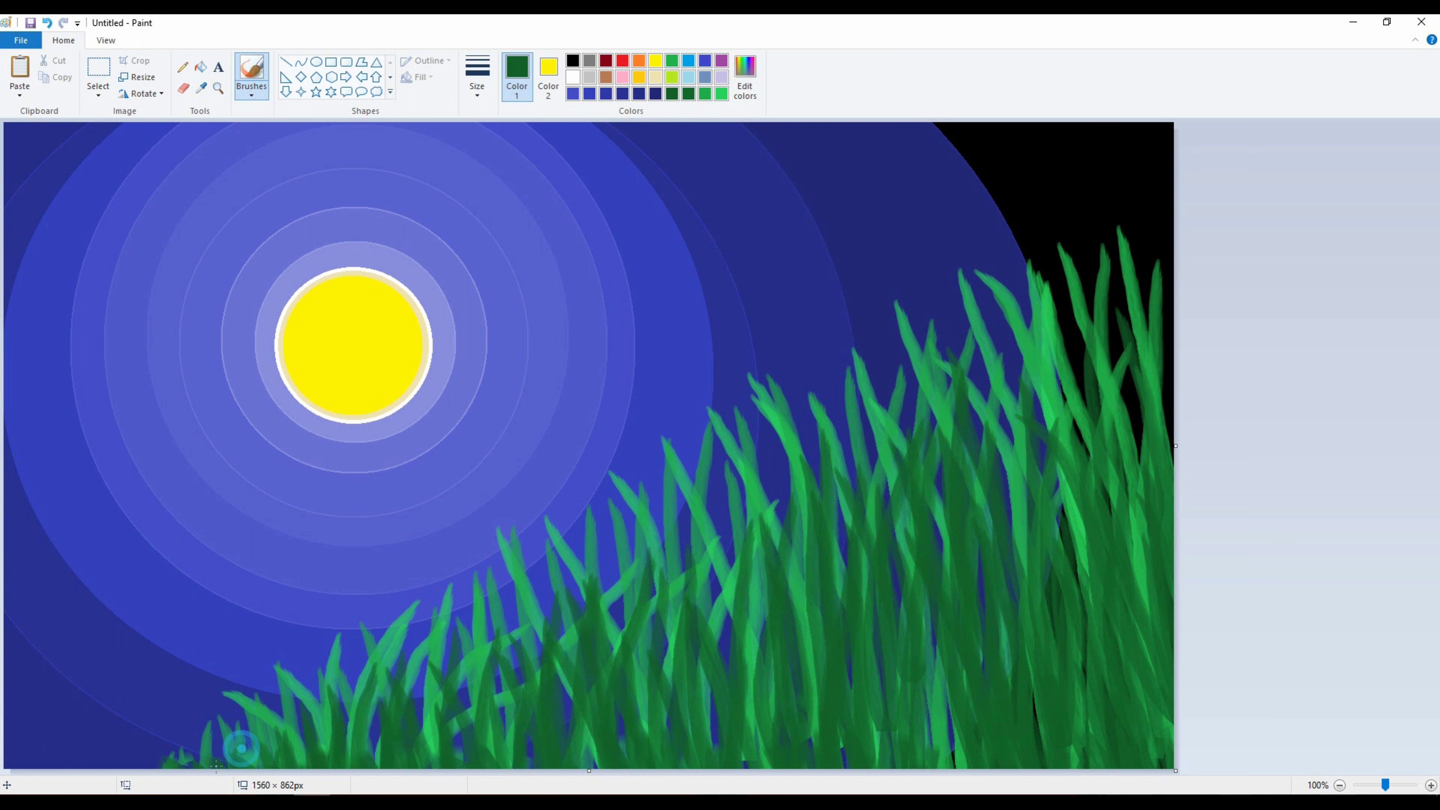
click(622, 76)
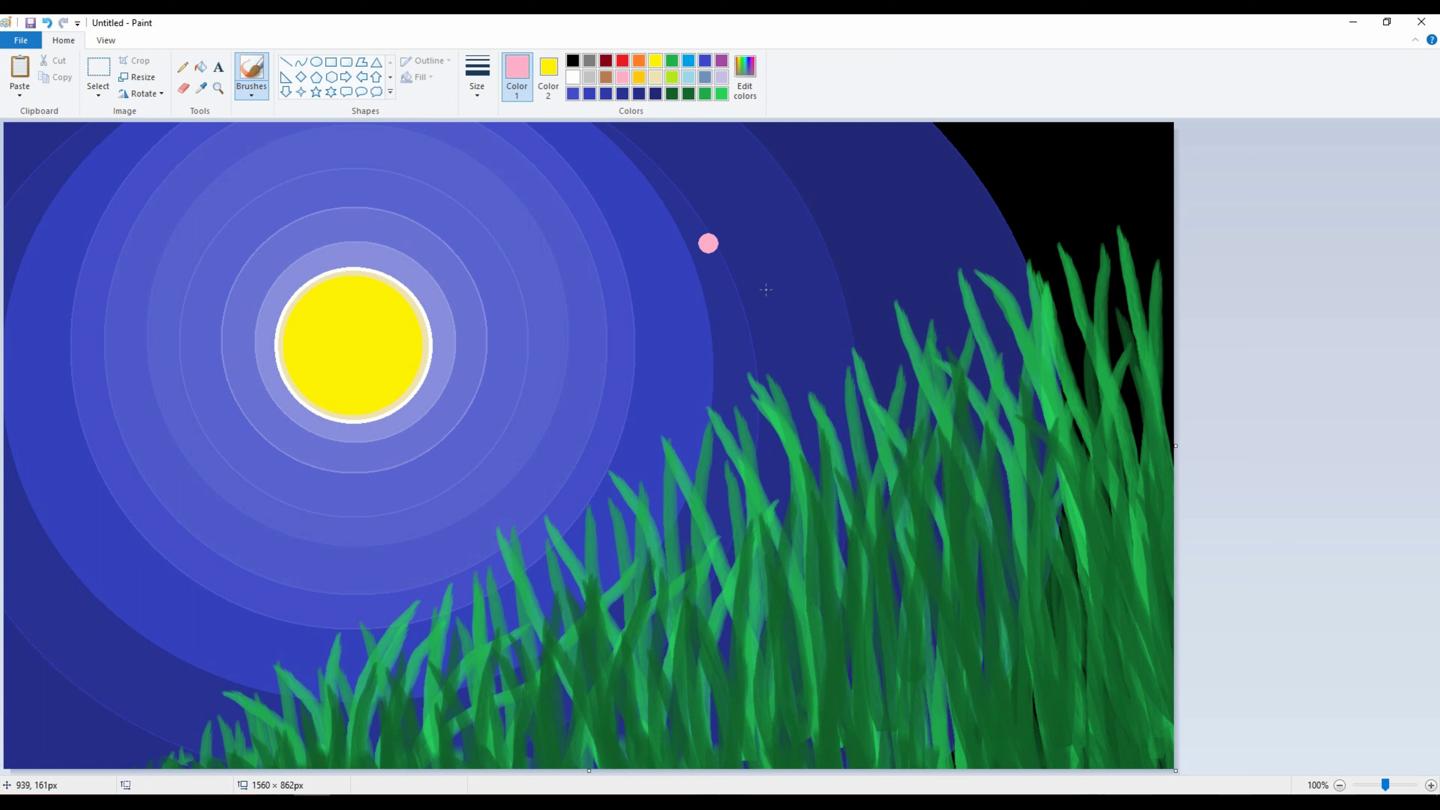
- Choose a flower brush and dab small pink flowers across the grass
click(252, 94)
click(251, 126)
click(688, 303)
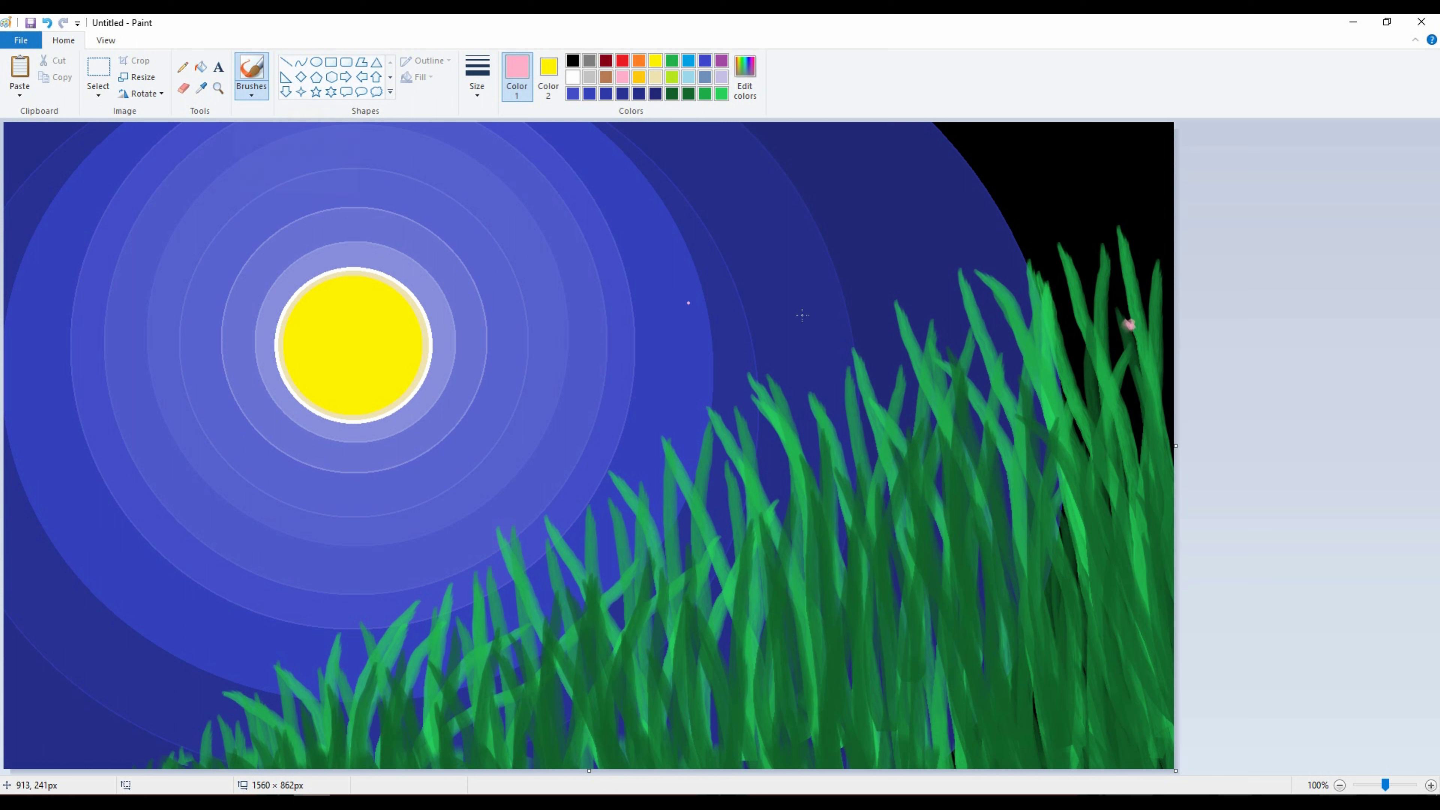
click(1129, 319)
drag(1141, 327, 1115, 324)
mouse_move(1014, 308)
mouse_down()
mouse_move(1022, 317)
mouse_move(1007, 310)
mouse_up()
drag(892, 459, 901, 454)
mouse_move(639, 617)
mouse_down()
mouse_move(638, 604)
mouse_move(652, 610)
mouse_move(639, 617)
mouse_up()
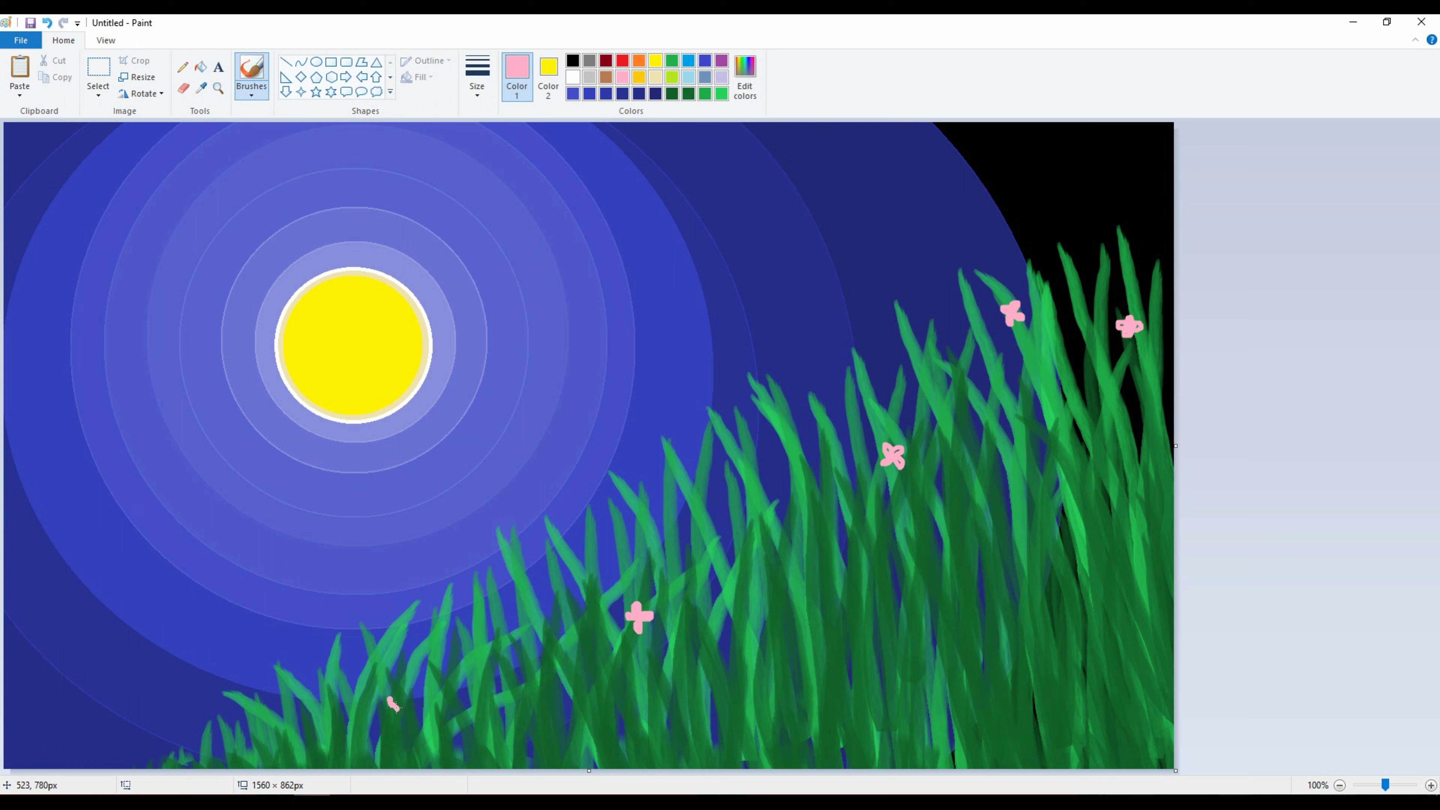
drag(270, 719, 273, 723)
- Paint two yellow flowers among the central grass blades
click(655, 60)
mouse_move(854, 537)
mouse_down()
mouse_move(865, 525)
mouse_move(848, 530)
mouse_up()
mouse_move(746, 574)
mouse_down()
mouse_move(758, 582)
mouse_move(741, 579)
mouse_up()
click(859, 577)
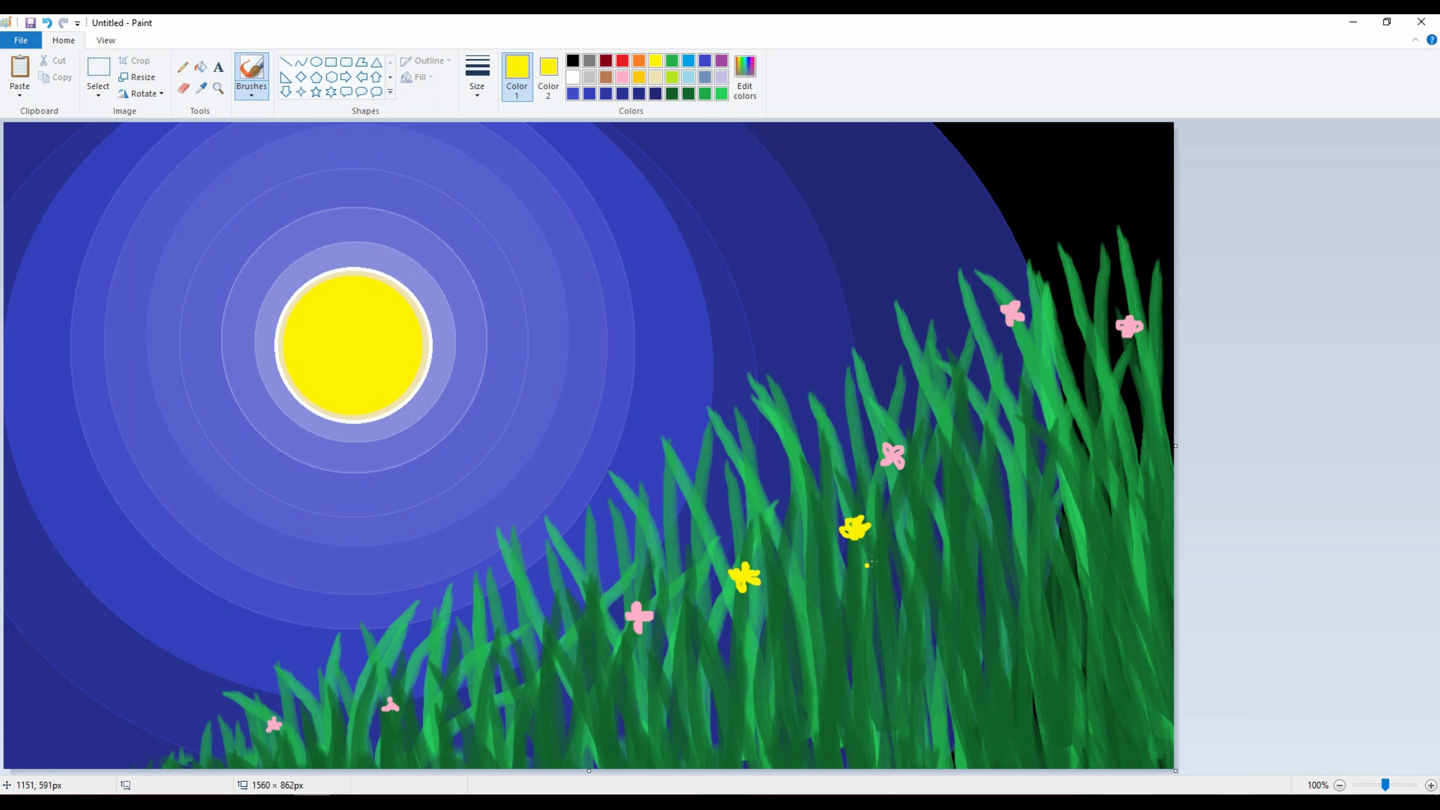
- Add yellow flowers on the right grass and small yellow buds in the lower left
mouse_move(980, 466)
mouse_down()
mouse_move(965, 475)
mouse_move(981, 479)
mouse_up()
mouse_move(1076, 451)
mouse_down()
mouse_move(1078, 422)
mouse_move(1090, 426)
mouse_move(1094, 440)
mouse_move(1072, 442)
mouse_up()
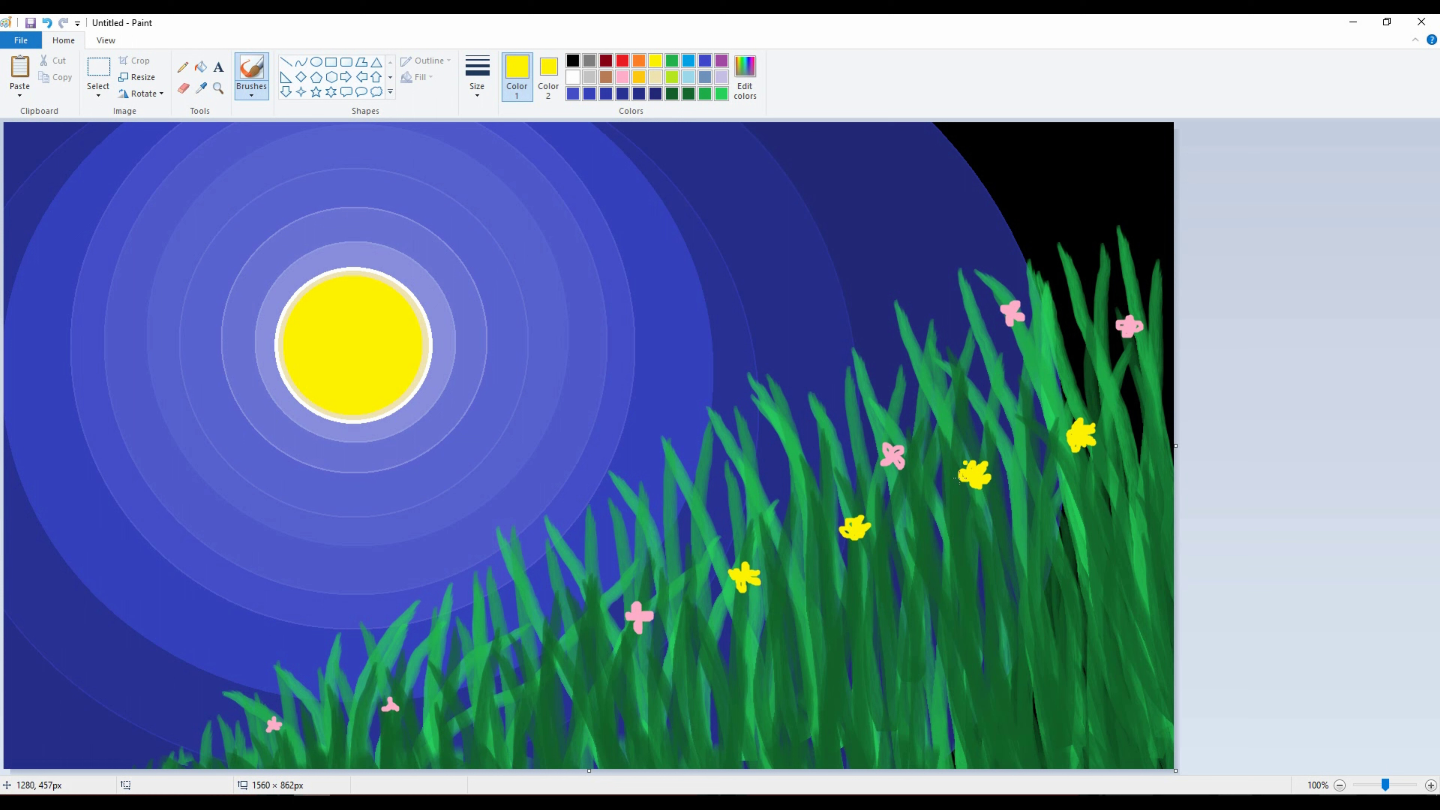
mouse_move(534, 648)
mouse_down()
mouse_move(528, 631)
mouse_move(545, 654)
mouse_up()
click(506, 629)
drag(332, 720, 331, 729)
drag(369, 688, 369, 689)
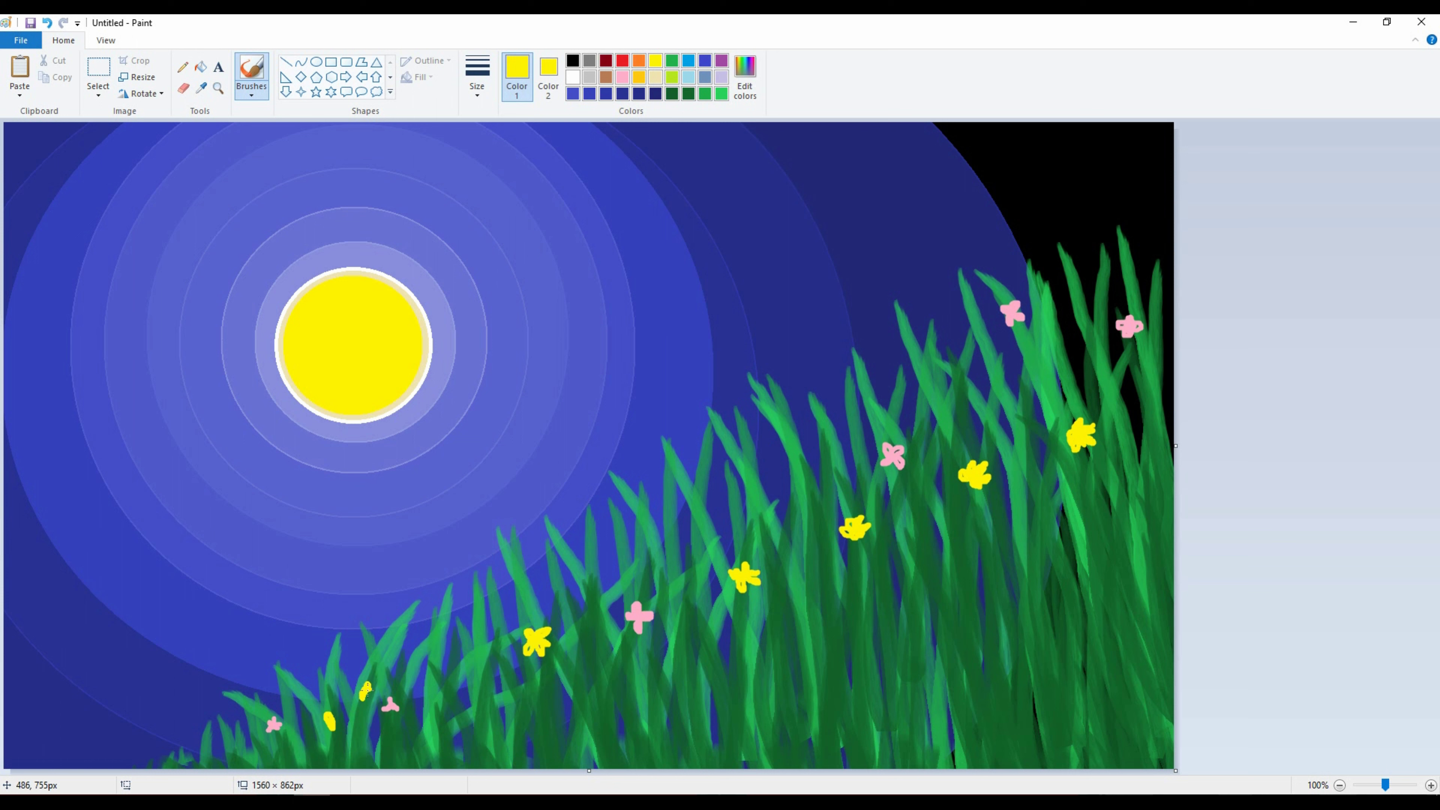
- In red, paint several red flowers across the lower and right grass, redoing one misplaced petal
click(622, 60)
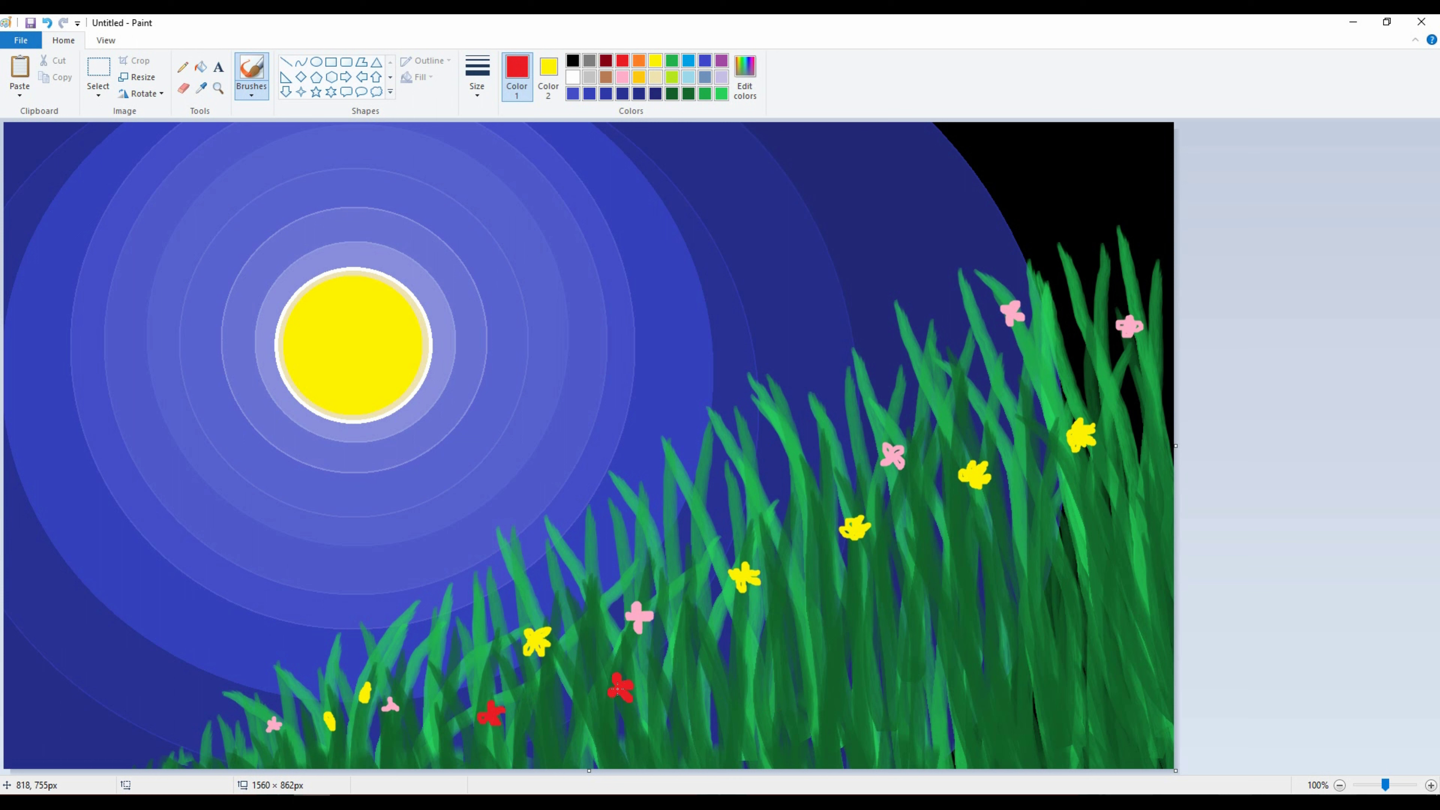
drag(988, 682, 988, 690)
drag(1138, 601, 1151, 589)
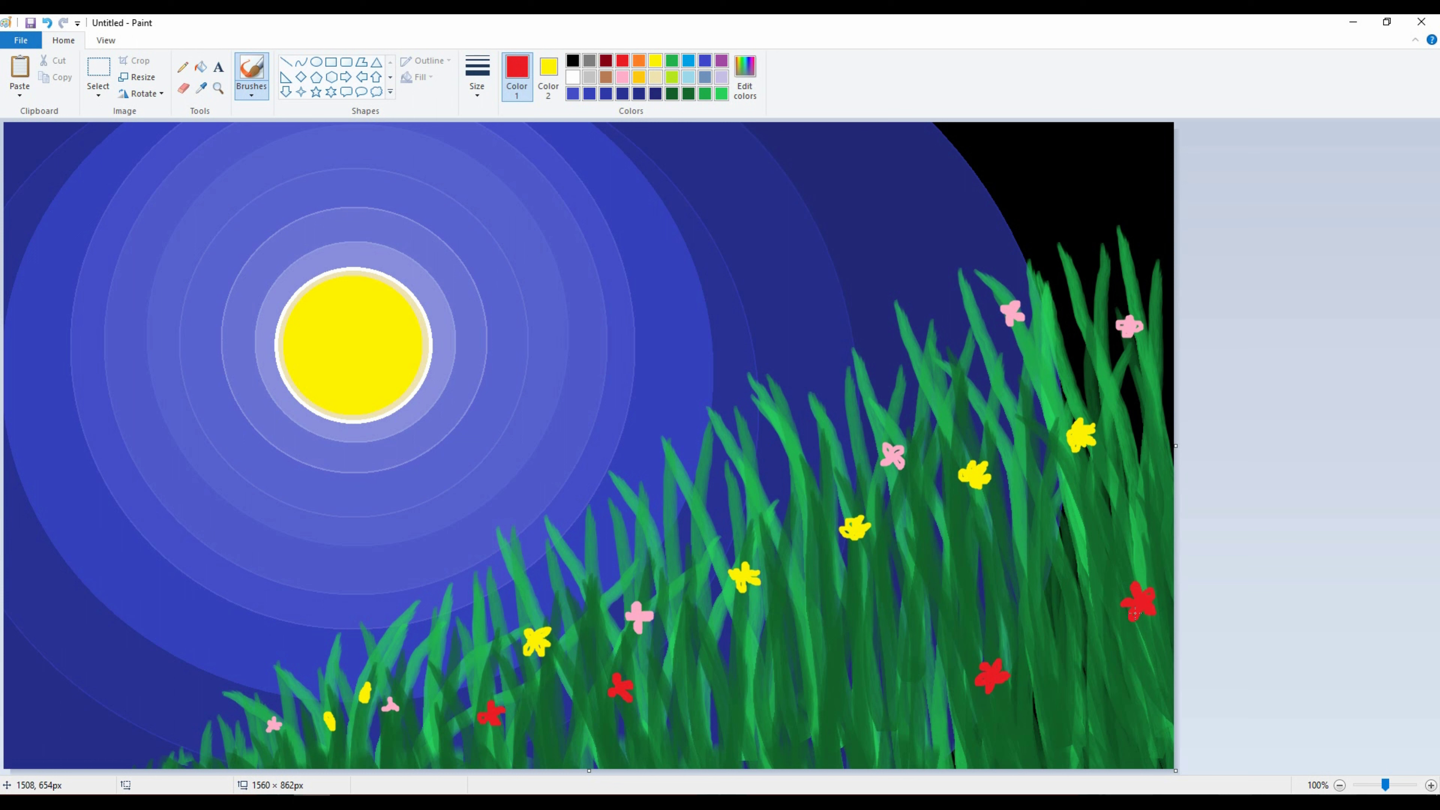
drag(1013, 586, 1013, 587)
drag(834, 649, 831, 650)
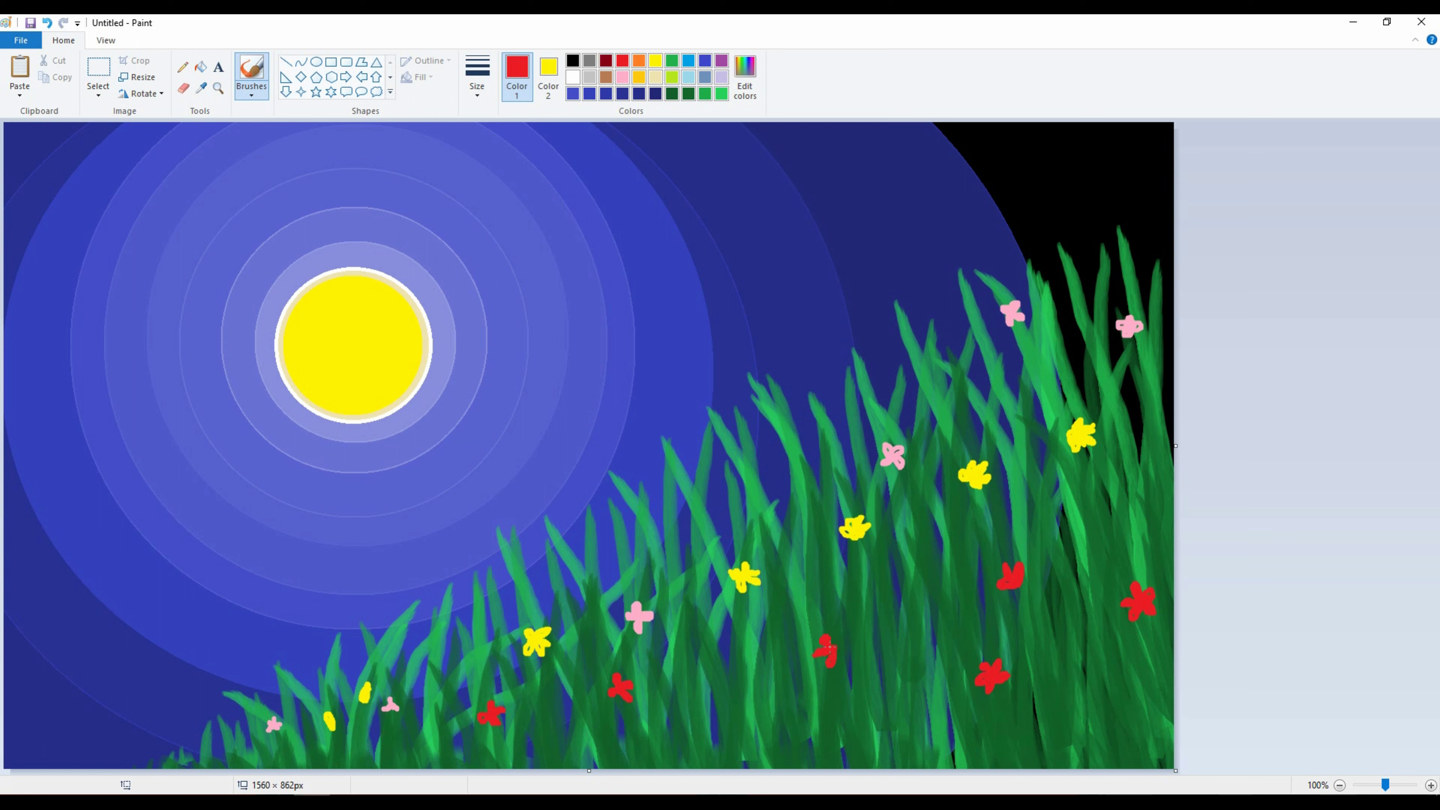
drag(829, 647, 829, 645)
drag(737, 694, 734, 691)
key(ctrl+z)
drag(719, 674, 711, 668)
- Add red flowers higher up and at lower left, and fill out the lower-right flower's petals
drag(786, 520, 777, 532)
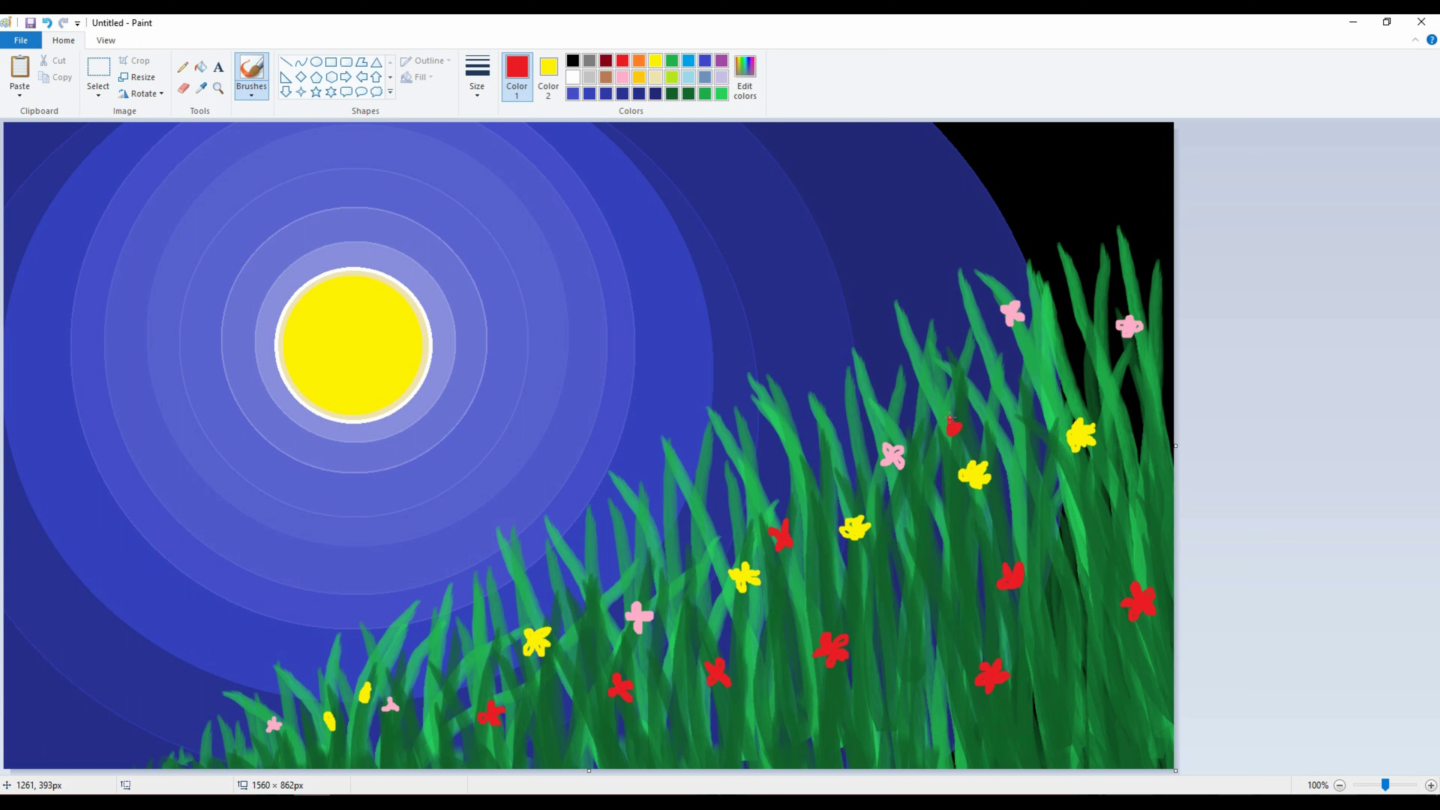
drag(964, 415, 967, 421)
click(297, 737)
click(234, 756)
drag(1110, 701, 1107, 682)
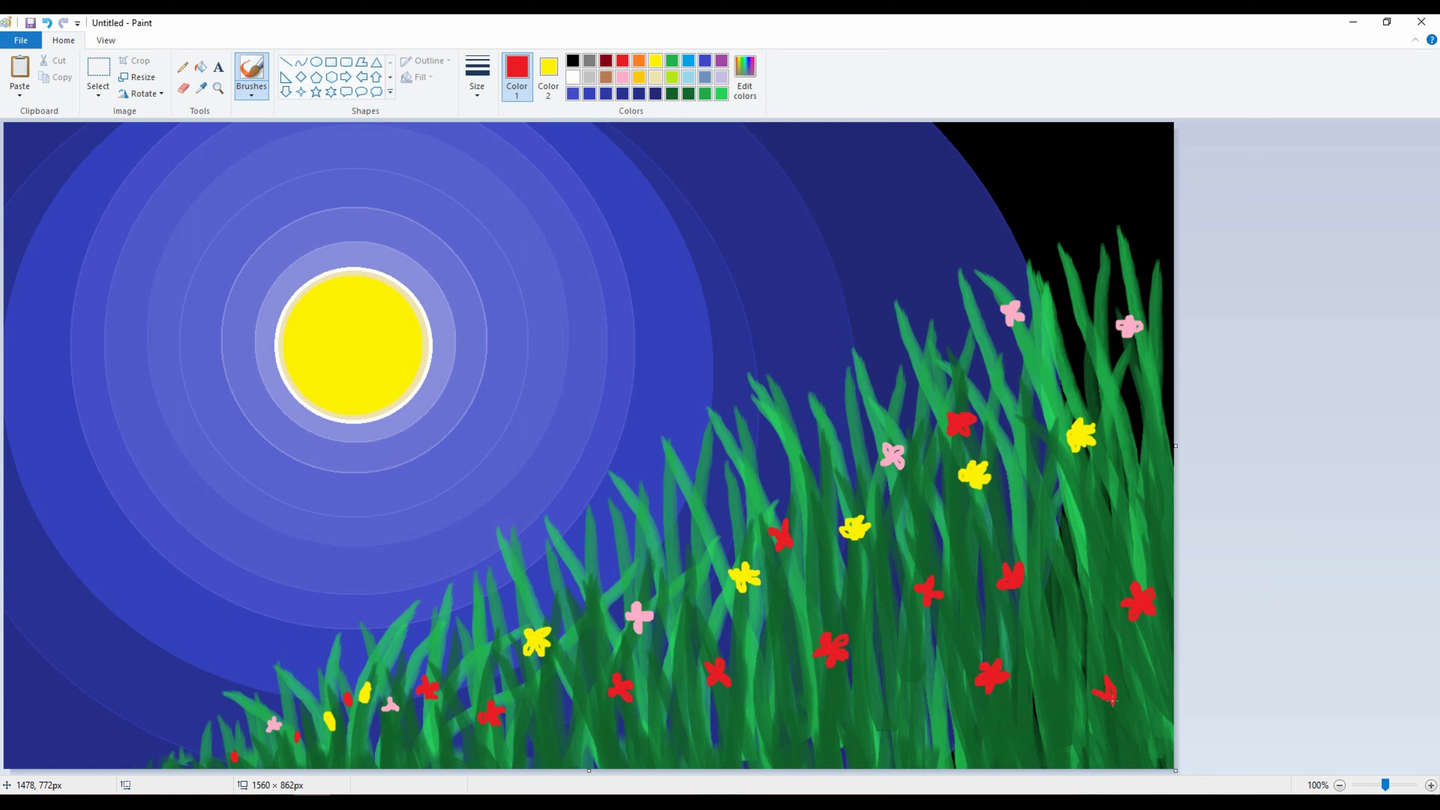
drag(1108, 700, 1122, 684)
drag(1129, 707, 1104, 690)
click(656, 60)
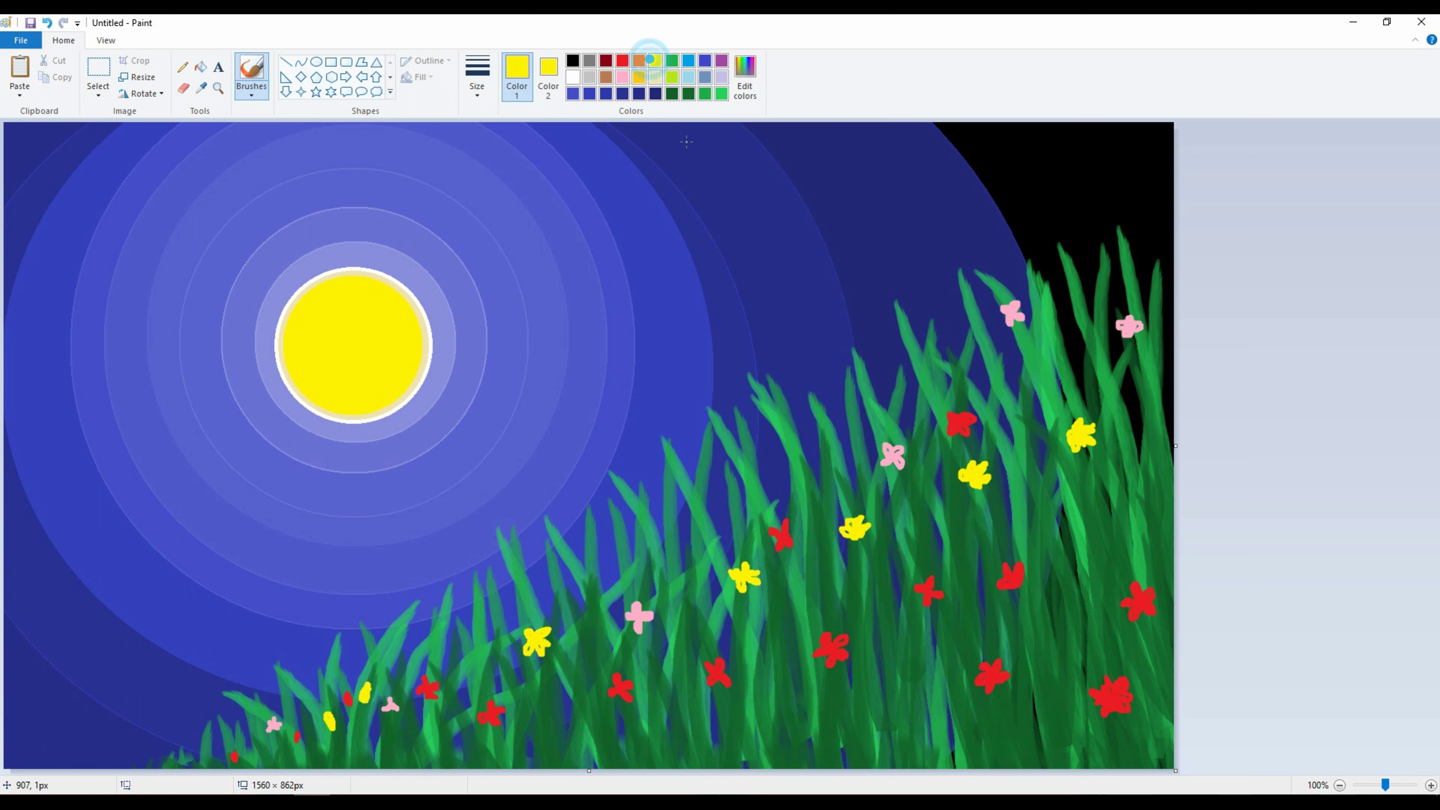
- Scatter small yellow flowers, including a Y-shaped one, through the right and bottom grass
drag(1075, 634, 1091, 631)
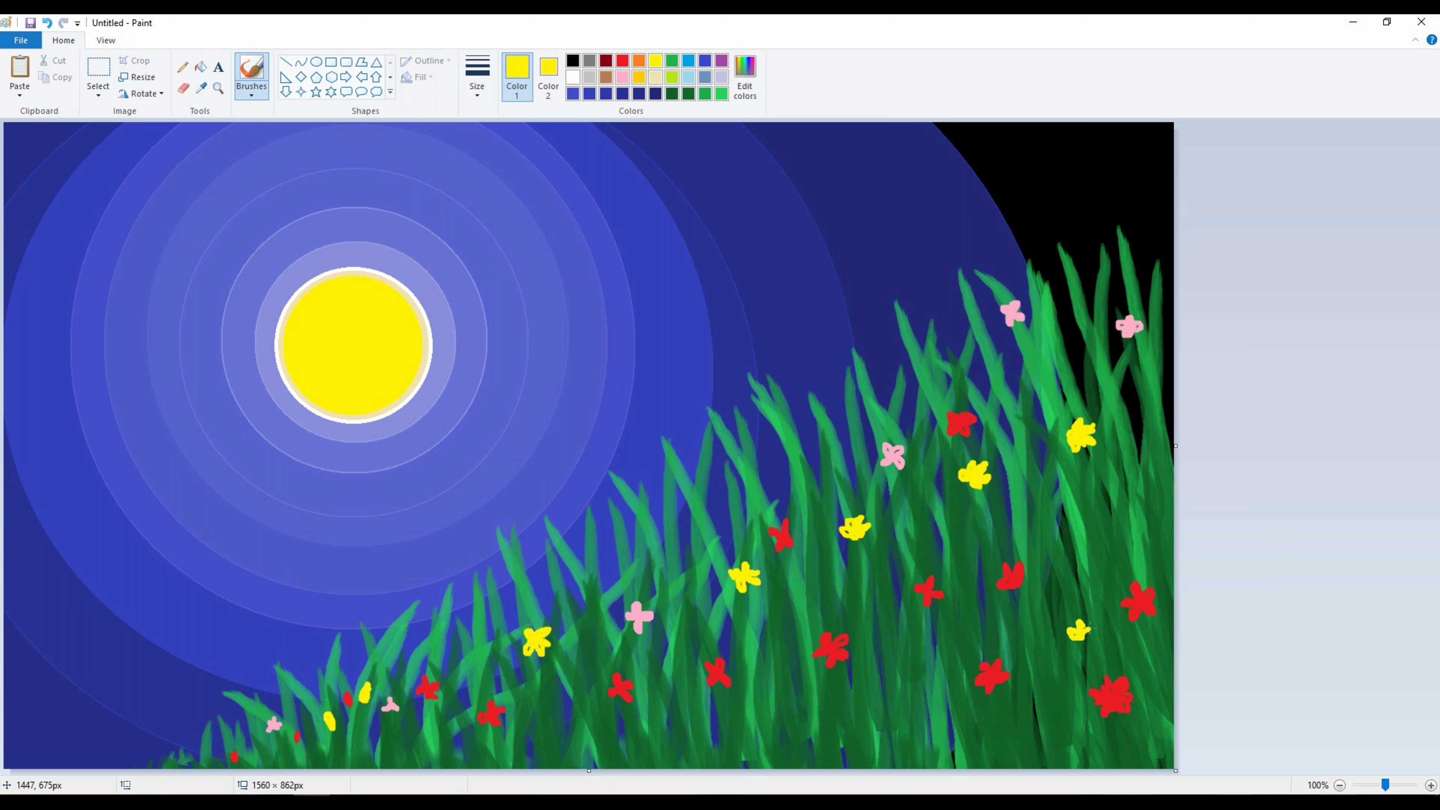
mouse_move(903, 659)
mouse_down()
mouse_move(890, 678)
mouse_move(907, 688)
mouse_move(922, 670)
mouse_up()
mouse_move(659, 742)
mouse_down()
mouse_move(666, 732)
mouse_move(646, 732)
mouse_move(649, 749)
mouse_up()
drag(660, 738, 664, 755)
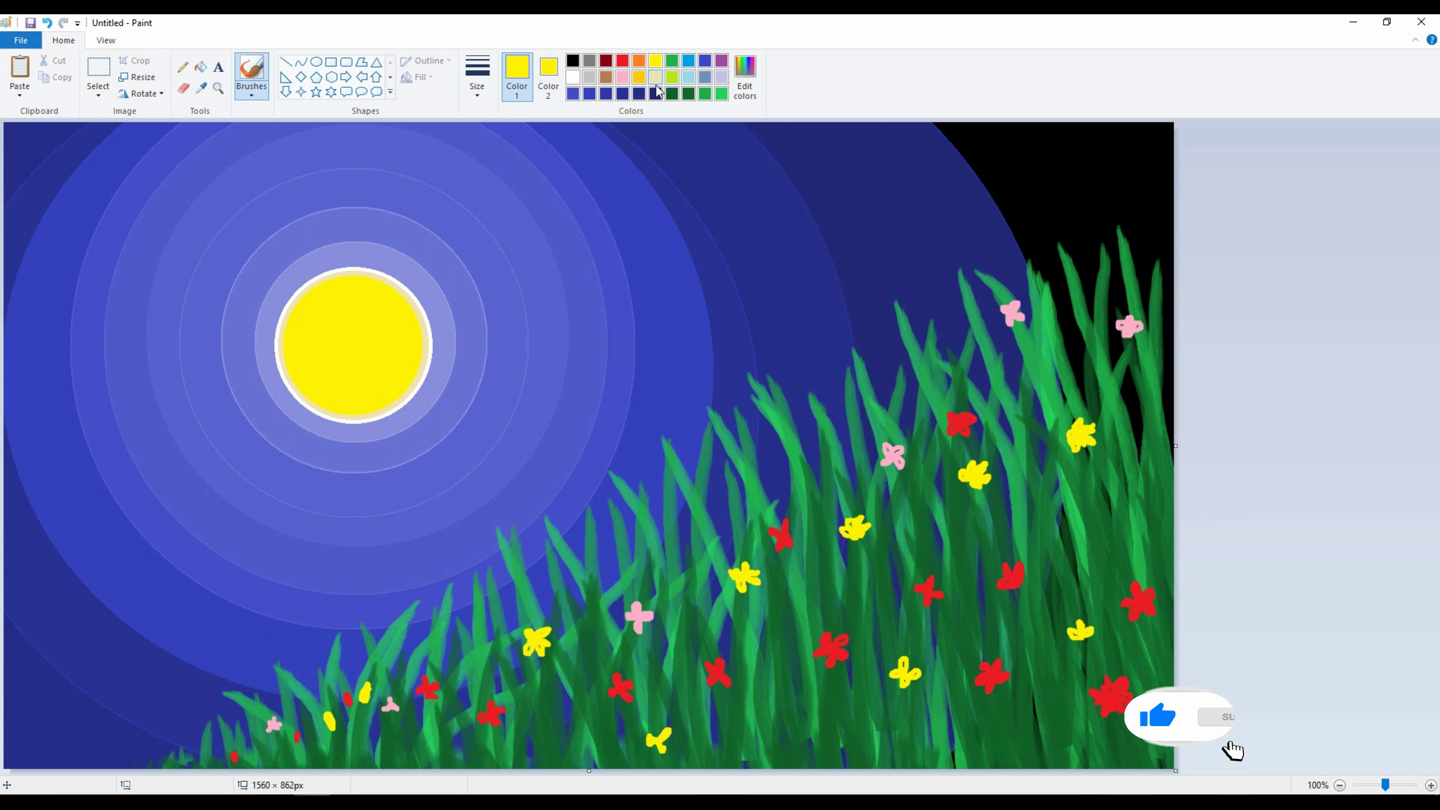
drag(803, 732, 796, 741)
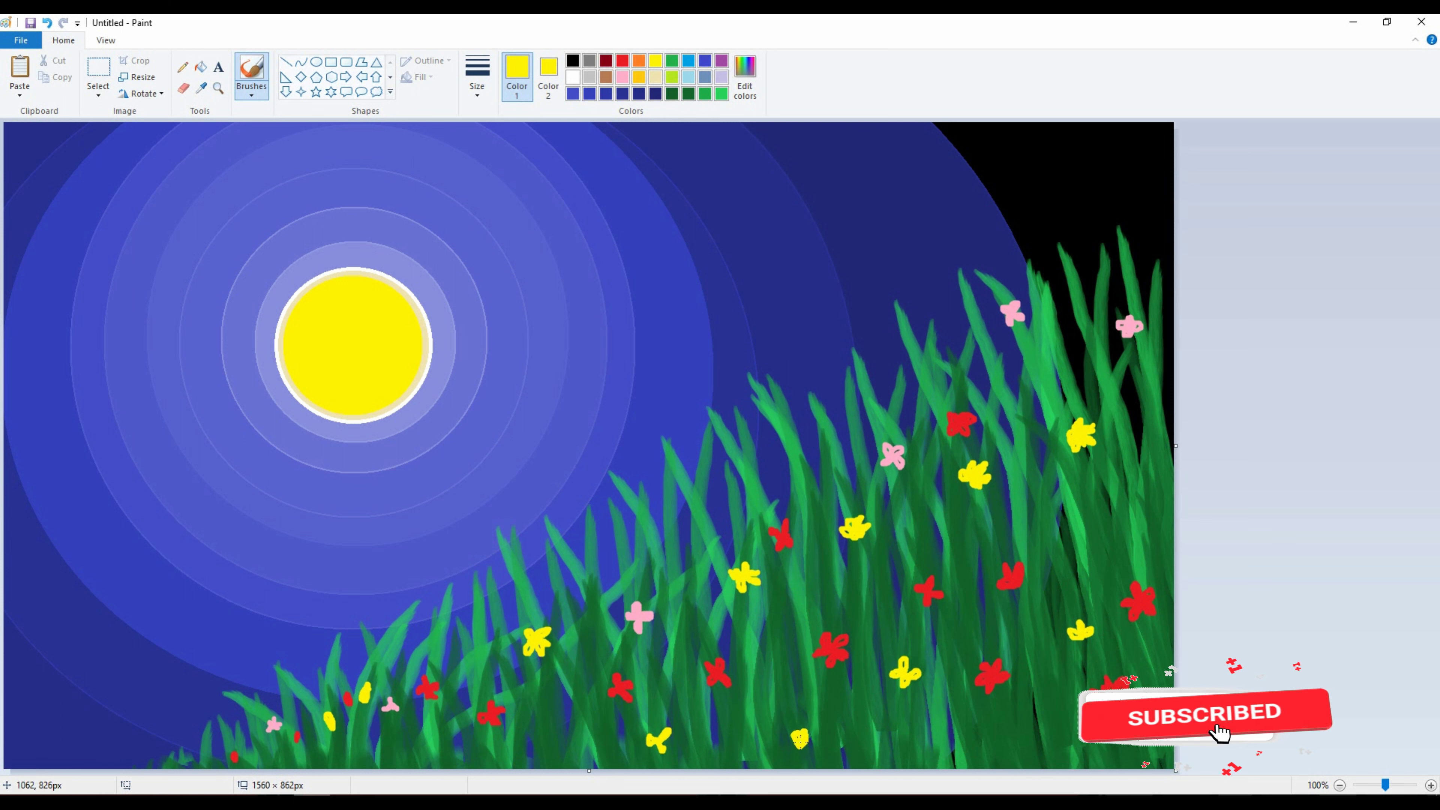
drag(1046, 729, 1049, 689)
drag(1019, 620, 1027, 641)
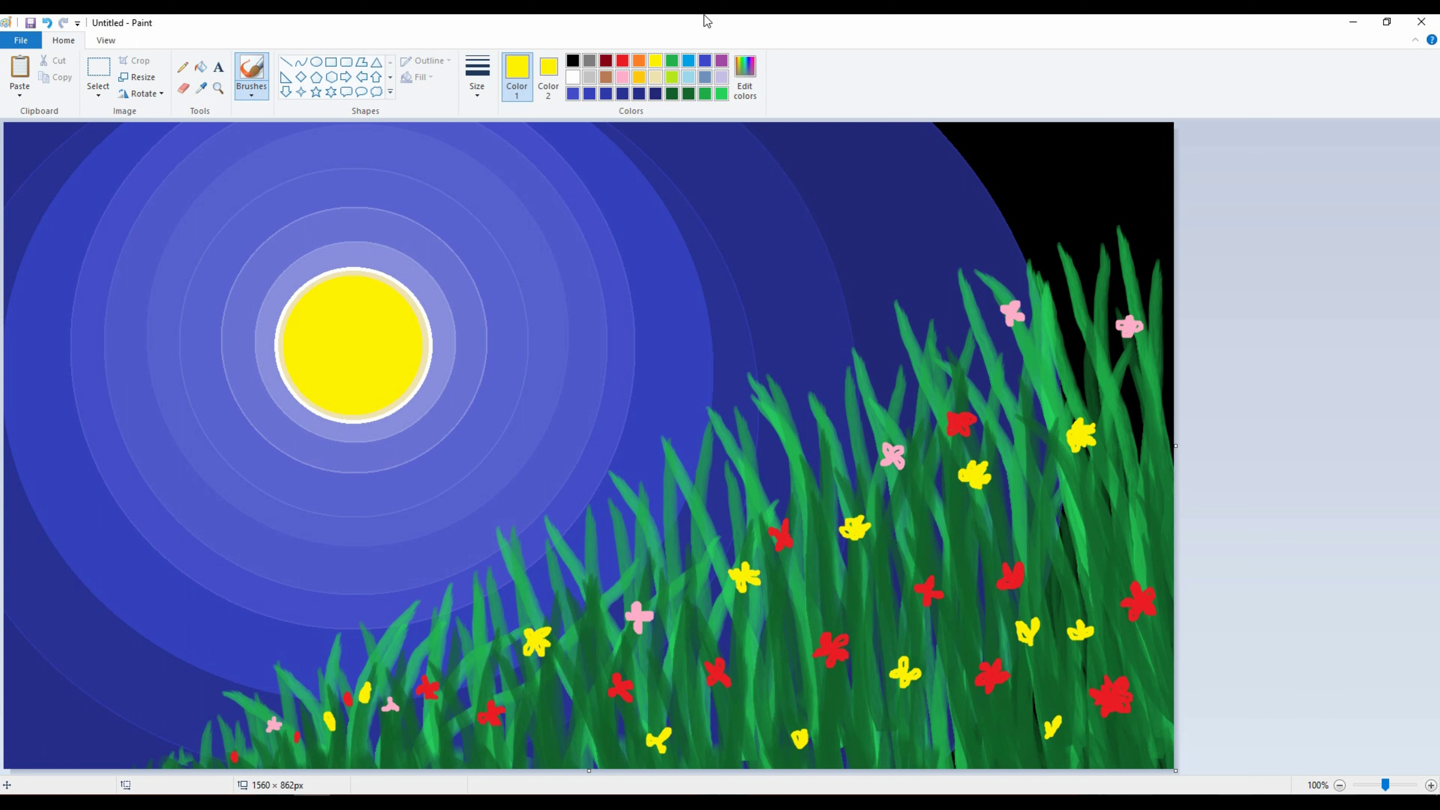
click(622, 78)
click(249, 96)
- With a new brush style, paint pink flower spikes on grass tips from the far left to the middle
click(252, 150)
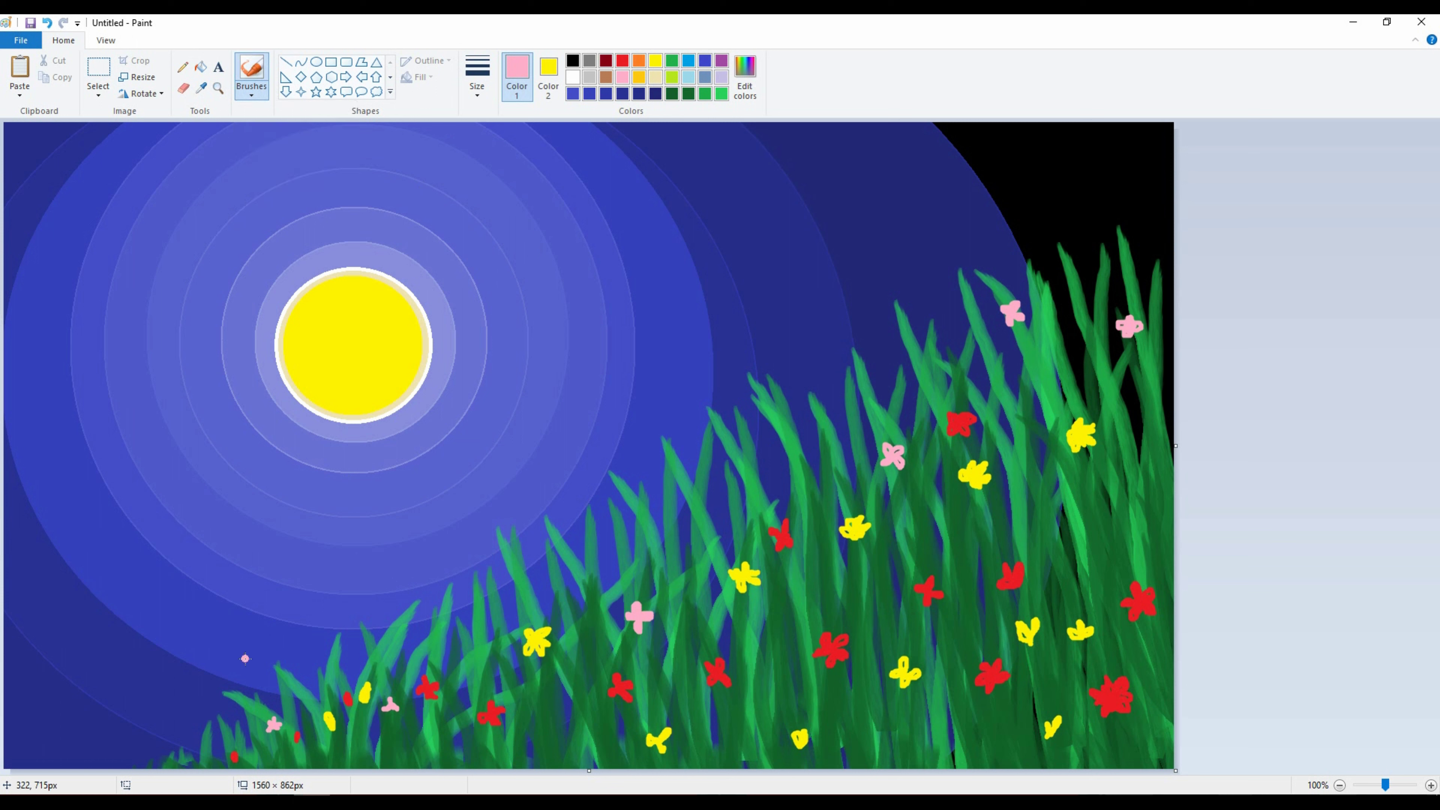
drag(248, 657, 253, 692)
drag(326, 622, 318, 672)
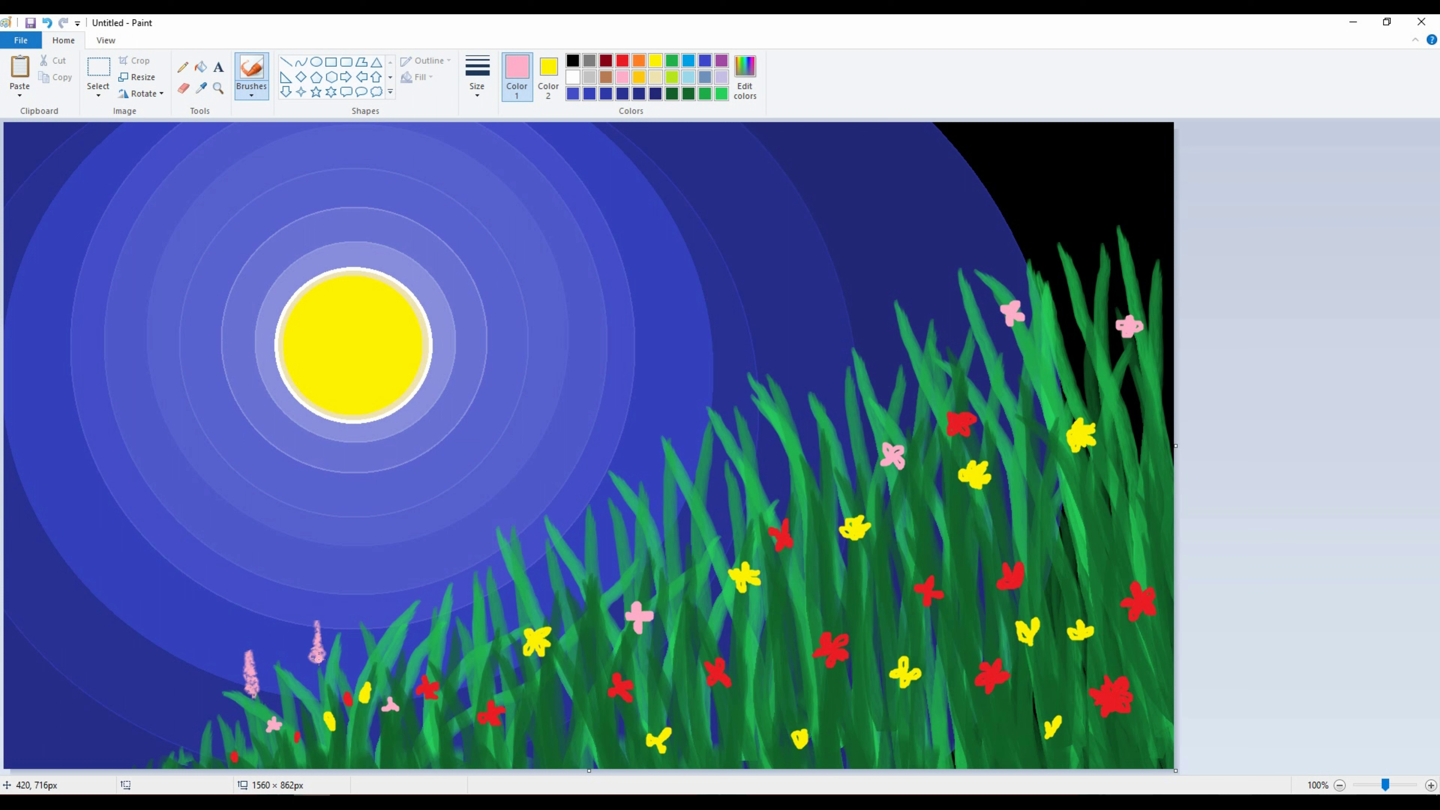
drag(422, 566, 436, 624)
drag(516, 489, 514, 527)
drag(512, 497, 515, 520)
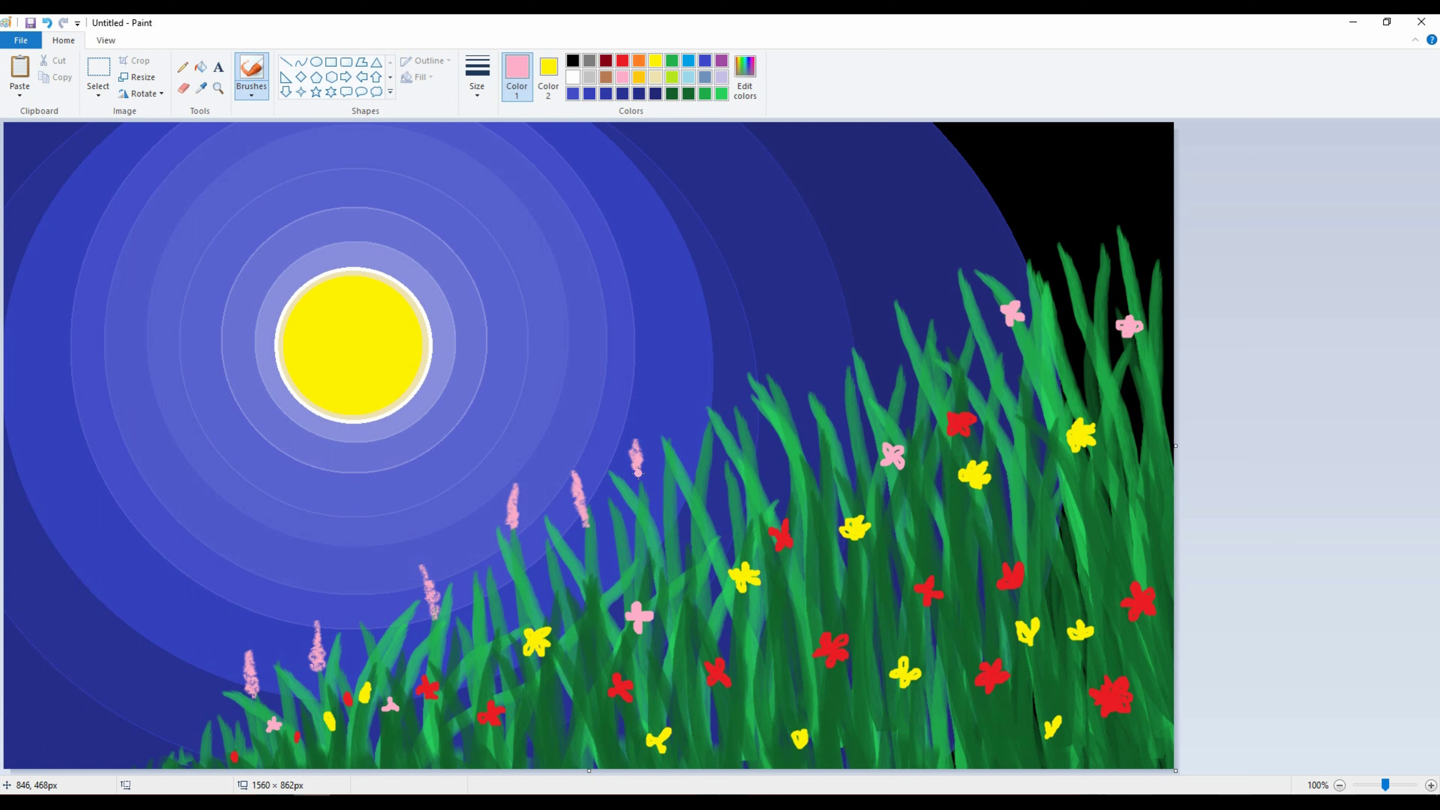
drag(637, 476, 640, 468)
drag(699, 398, 699, 395)
drag(700, 426, 700, 430)
- Add pink spikes atop the tall central and right-side grass blades up to the top-right edge
mouse_move(898, 289)
mouse_down()
mouse_move(895, 259)
mouse_move(897, 280)
mouse_up()
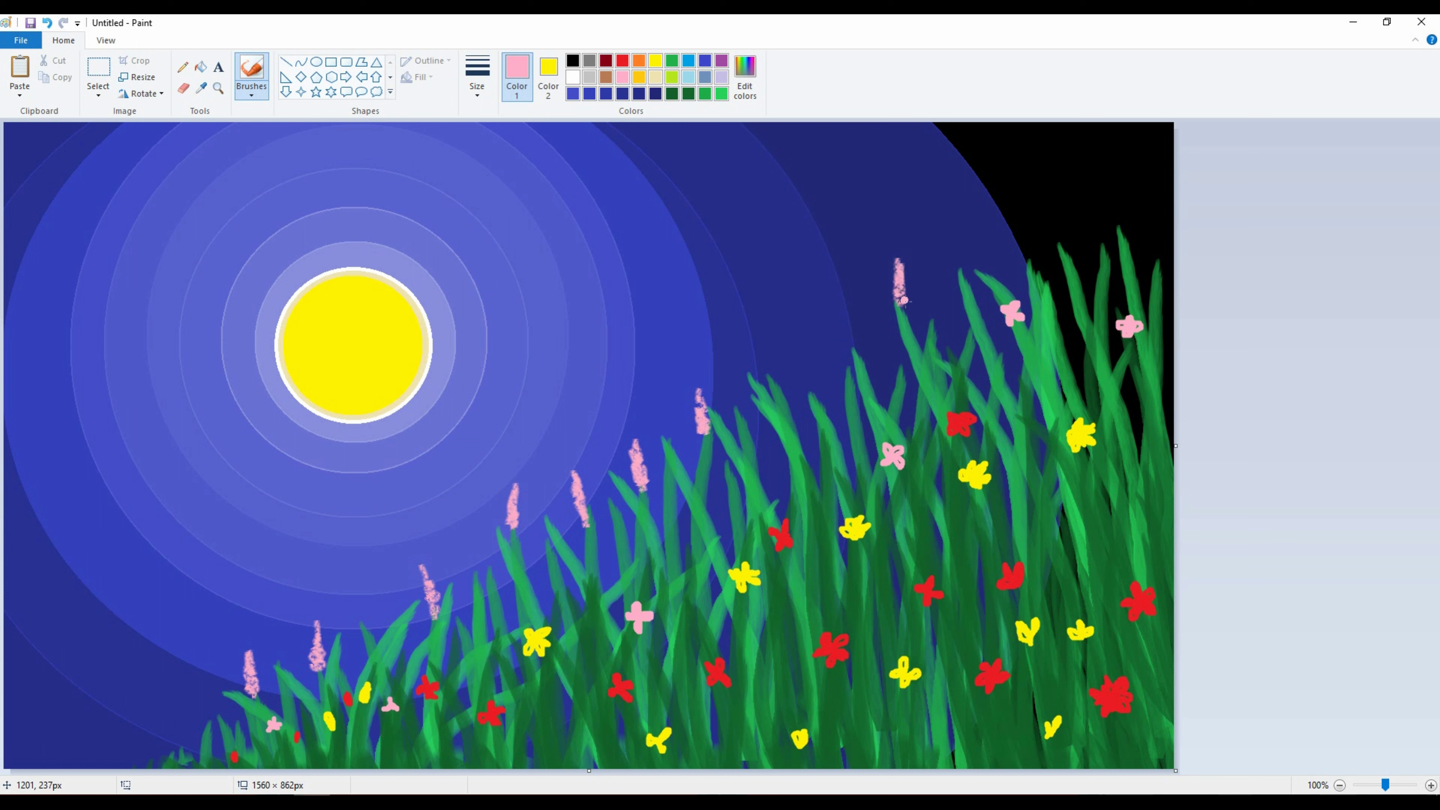
drag(1013, 271, 1011, 262)
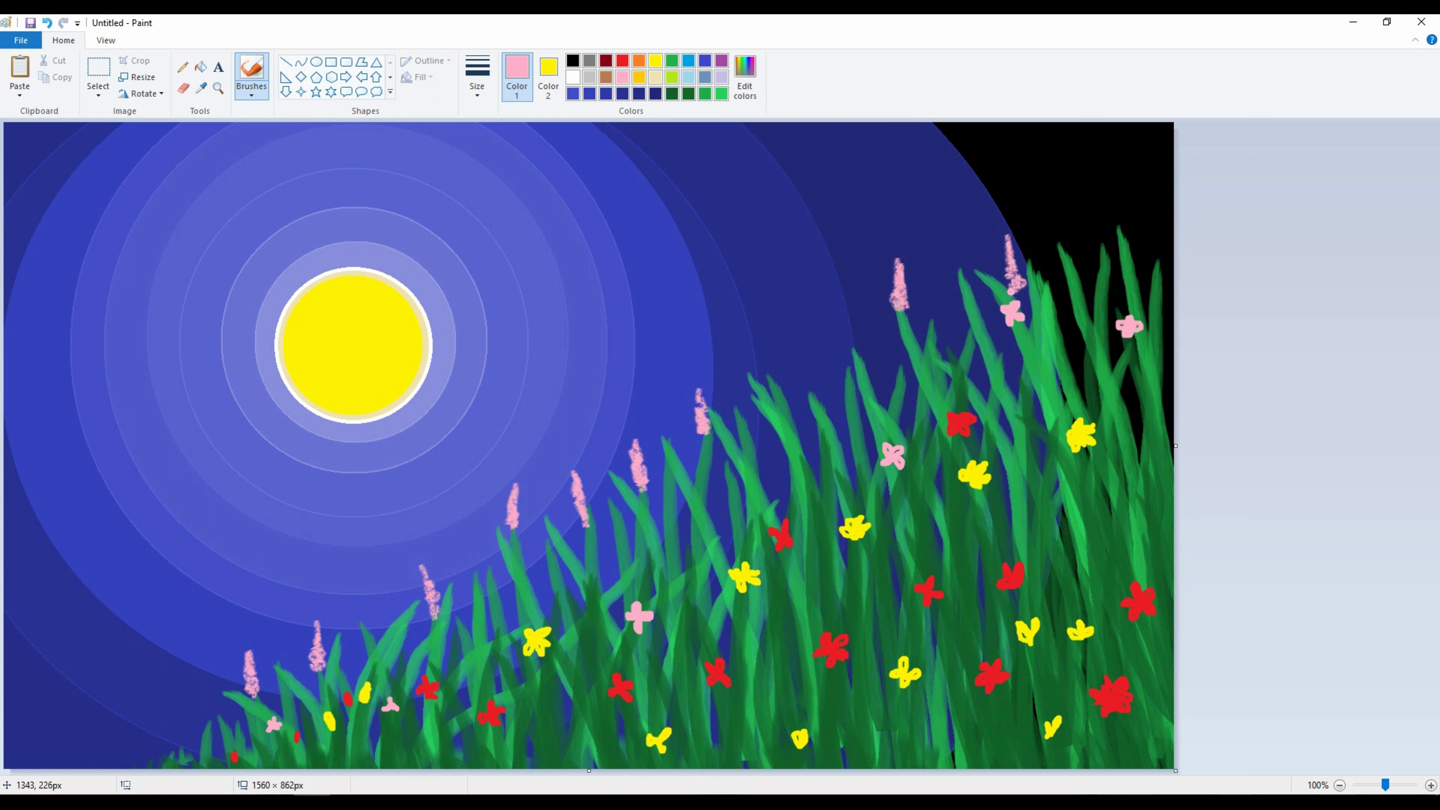
drag(970, 341, 975, 368)
mouse_move(1122, 181)
mouse_down()
mouse_move(1124, 222)
mouse_move(1154, 255)
mouse_up()
drag(1153, 206, 1162, 251)
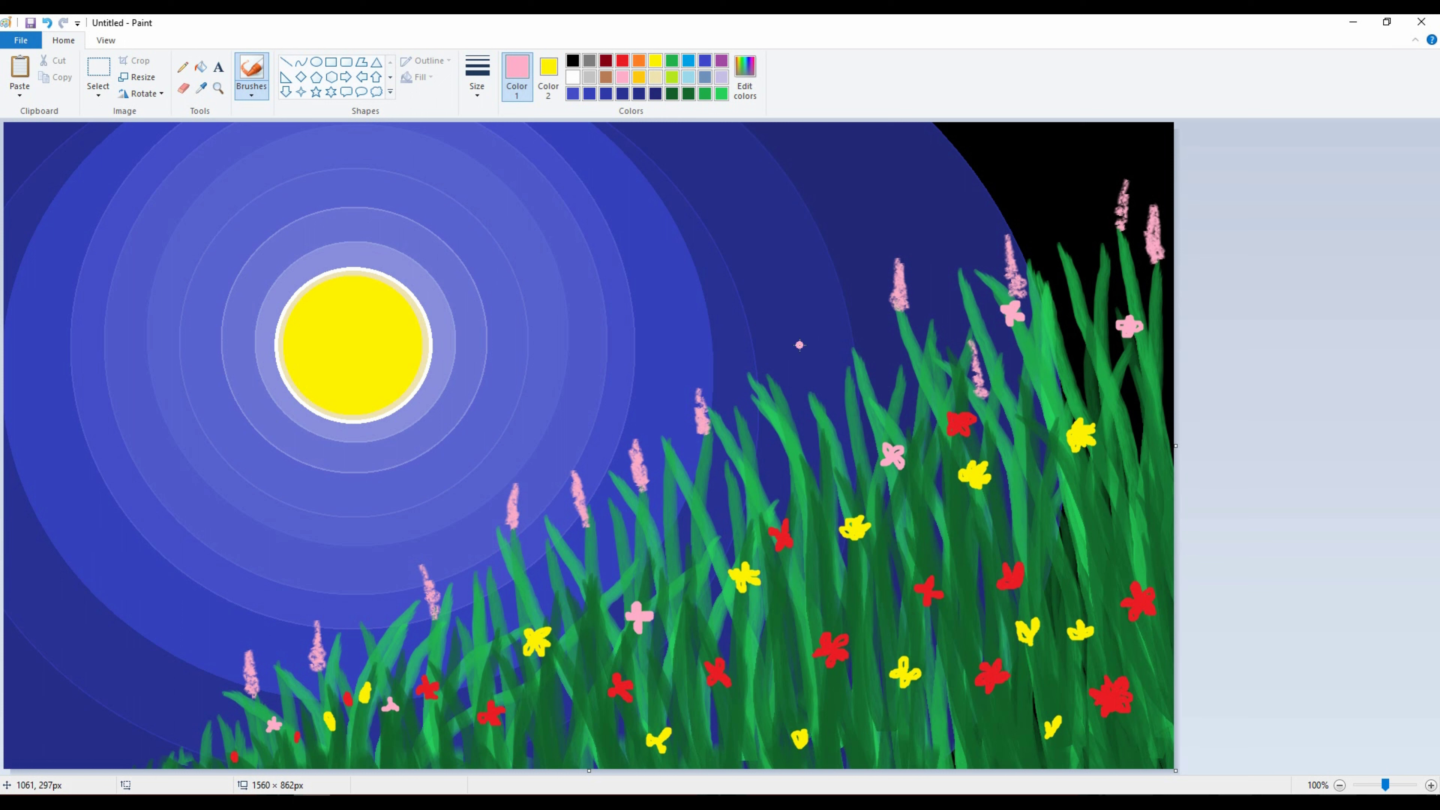
drag(804, 377, 809, 386)
- Sprinkle more short pink spikes through the middle, right and bottom-left grass
drag(683, 477, 688, 508)
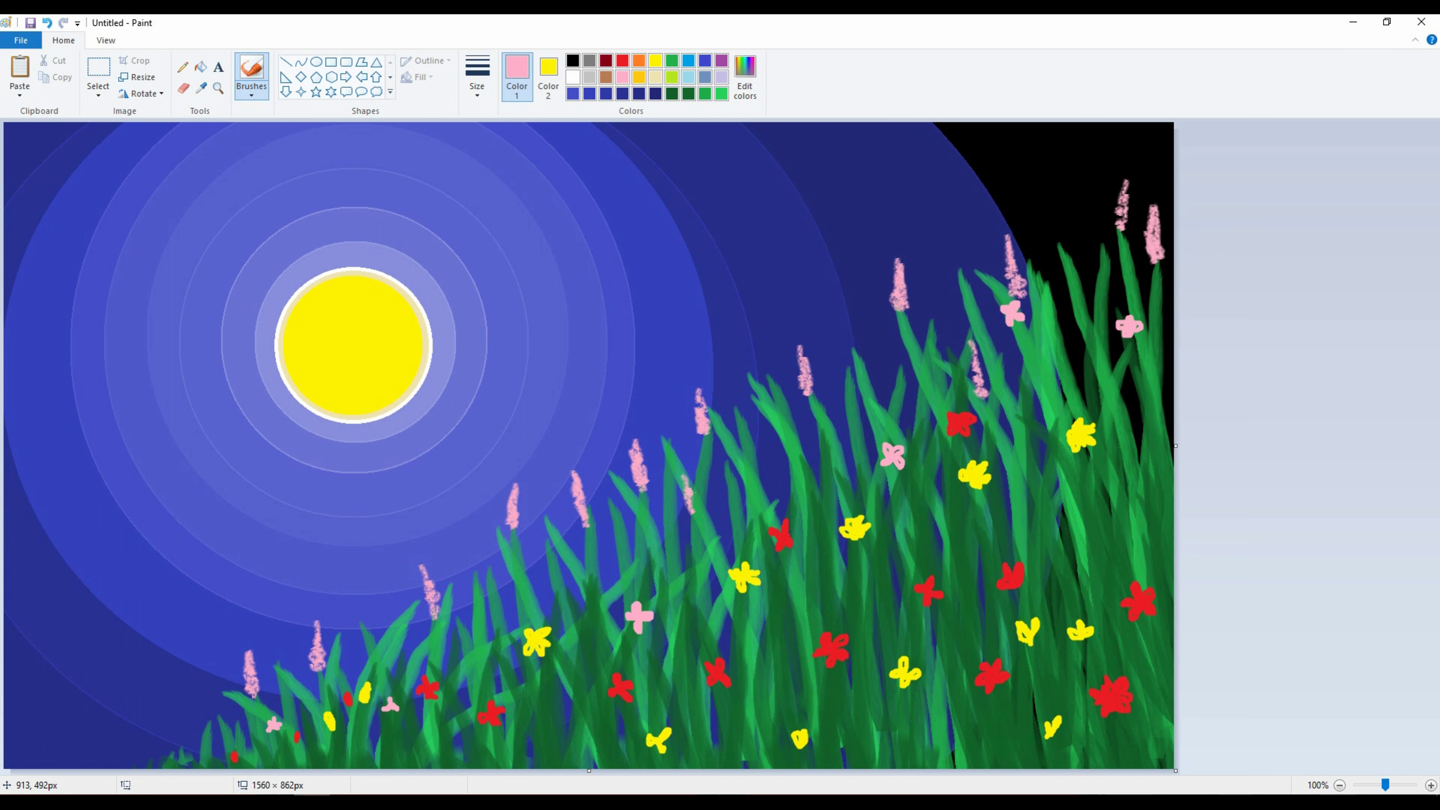
drag(569, 585, 574, 609)
drag(456, 636, 454, 644)
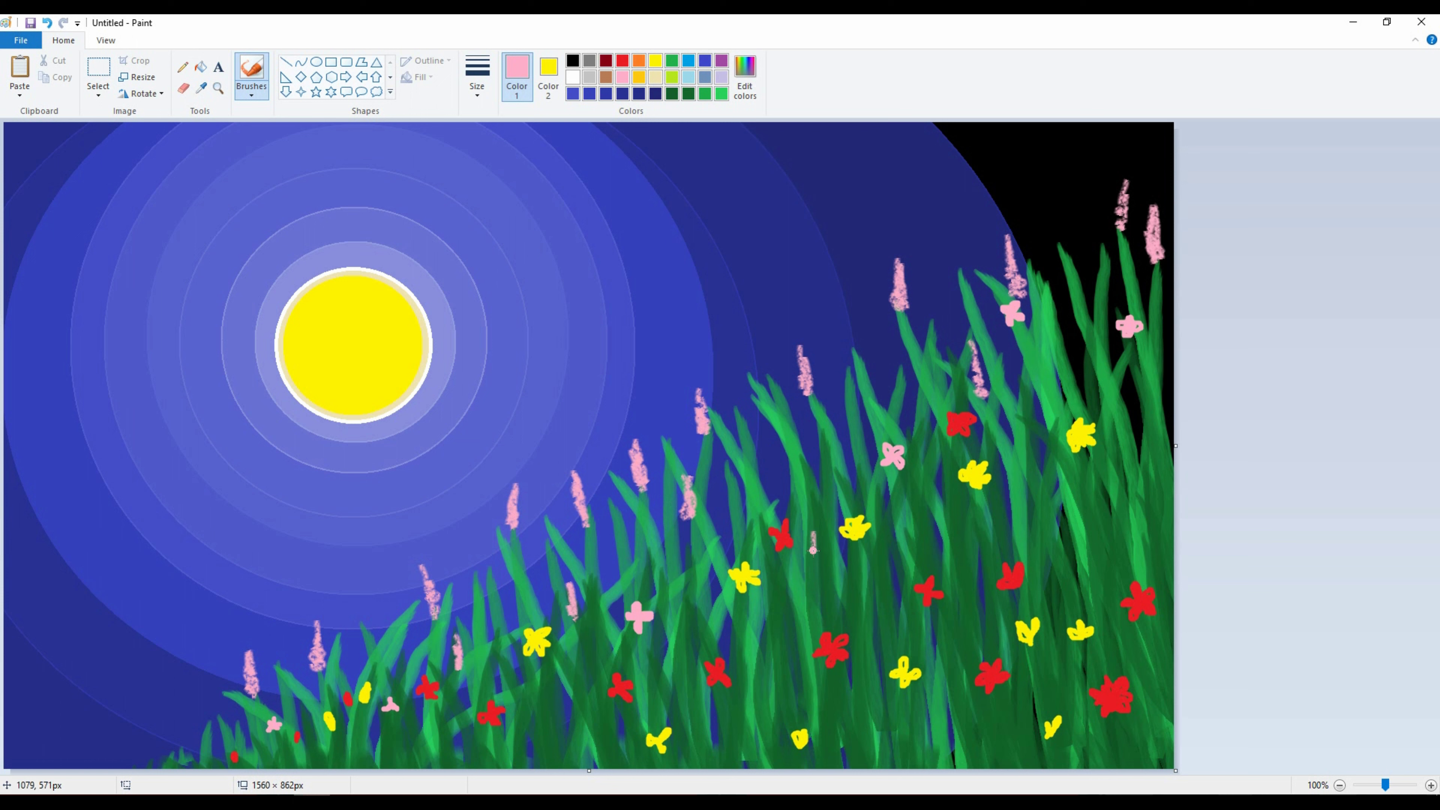
drag(923, 479, 921, 498)
drag(1036, 424, 1040, 446)
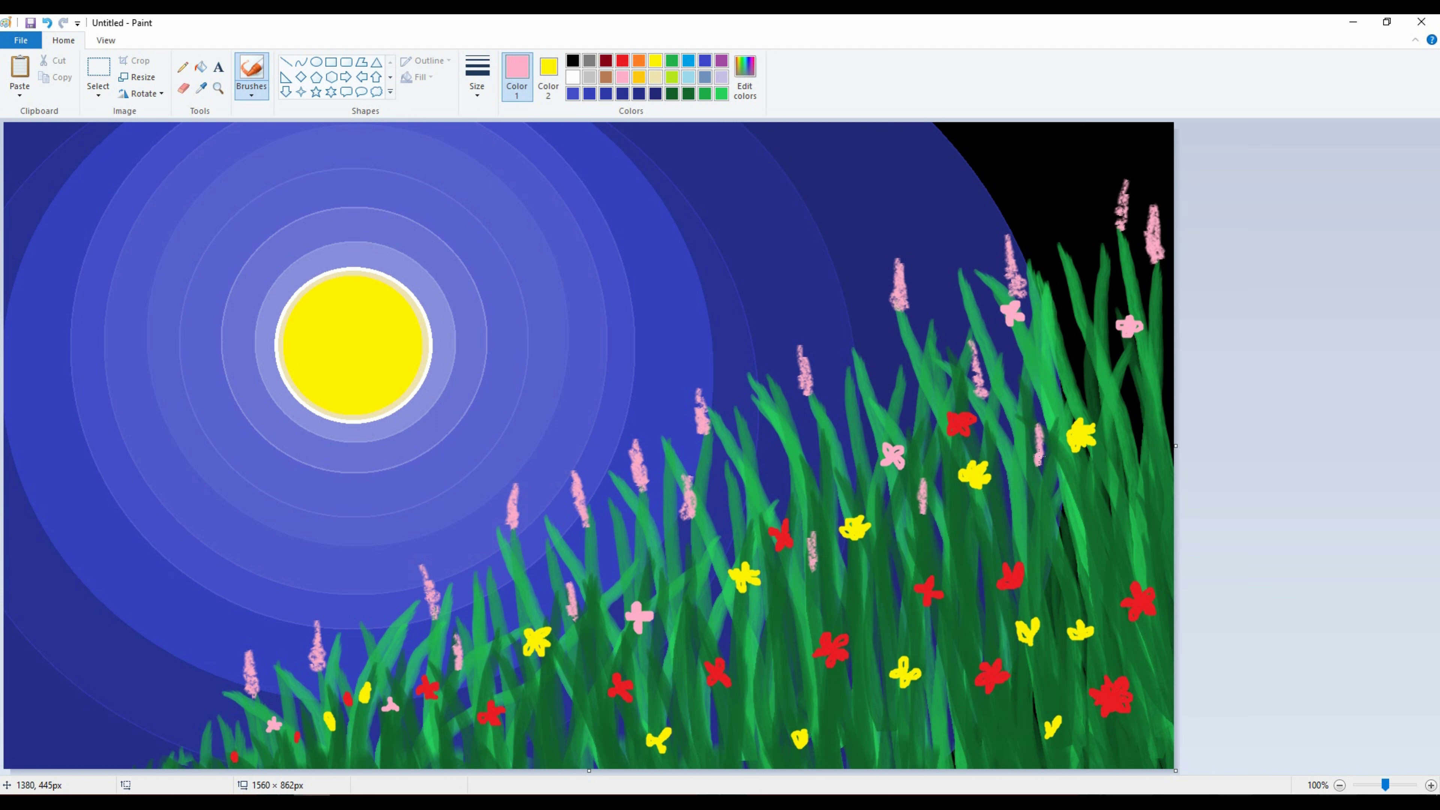
drag(176, 714, 181, 735)
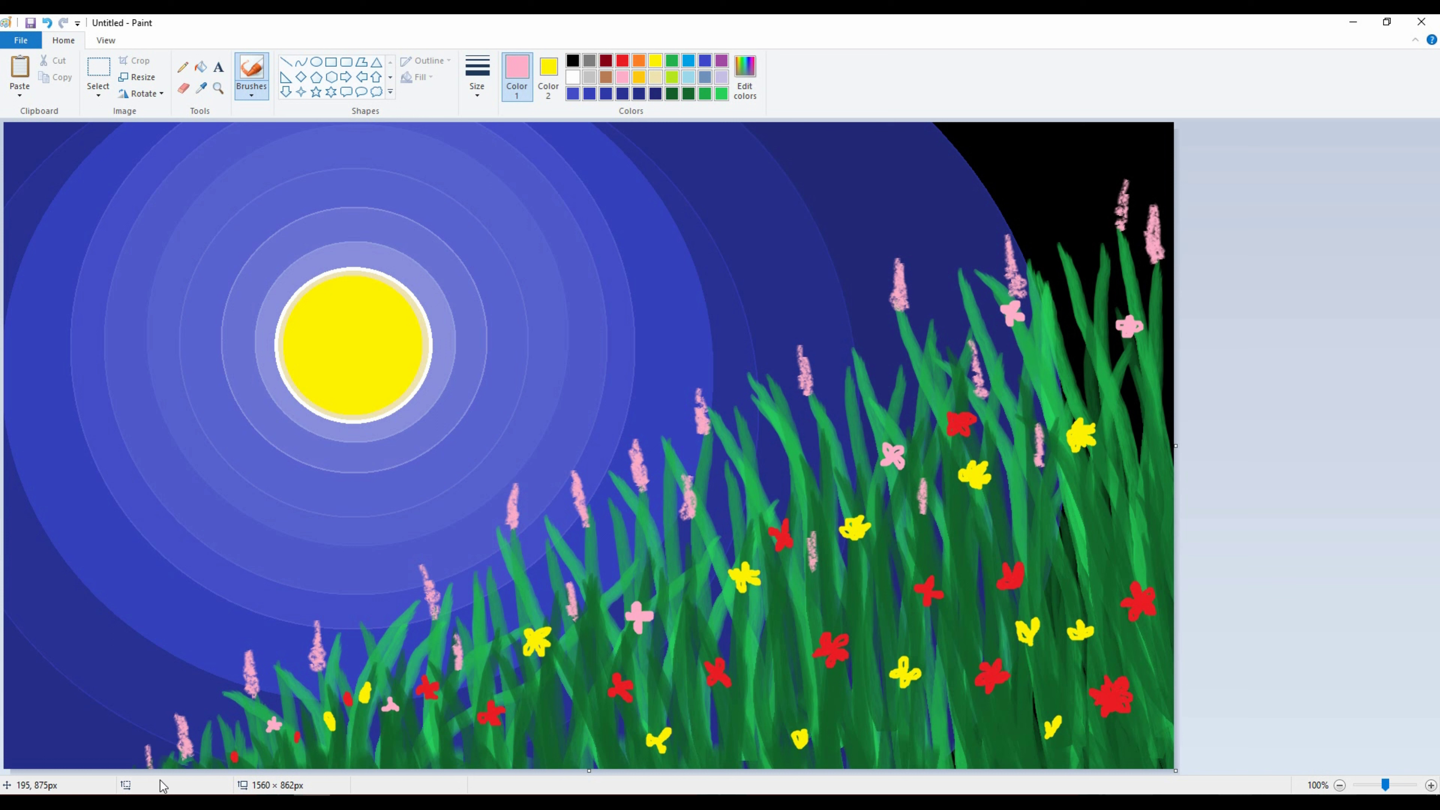
click(251, 94)
- Airbrush pink specks from the upper-right grass down to the lower-left grass
click(253, 149)
click(1124, 421)
click(1149, 373)
click(1068, 370)
click(1044, 350)
click(877, 419)
click(824, 450)
click(750, 509)
click(698, 538)
click(661, 562)
click(516, 607)
click(485, 652)
click(403, 669)
click(368, 740)
click(434, 748)
click(585, 724)
click(682, 681)
click(786, 691)
click(827, 612)
- Scatter more pink specks through the right grass and along the bottom edge
click(917, 645)
click(973, 554)
click(1104, 552)
click(1110, 605)
click(1147, 665)
click(1009, 740)
click(915, 750)
click(837, 745)
click(802, 693)
click(701, 744)
click(542, 761)
click(470, 760)
click(337, 756)
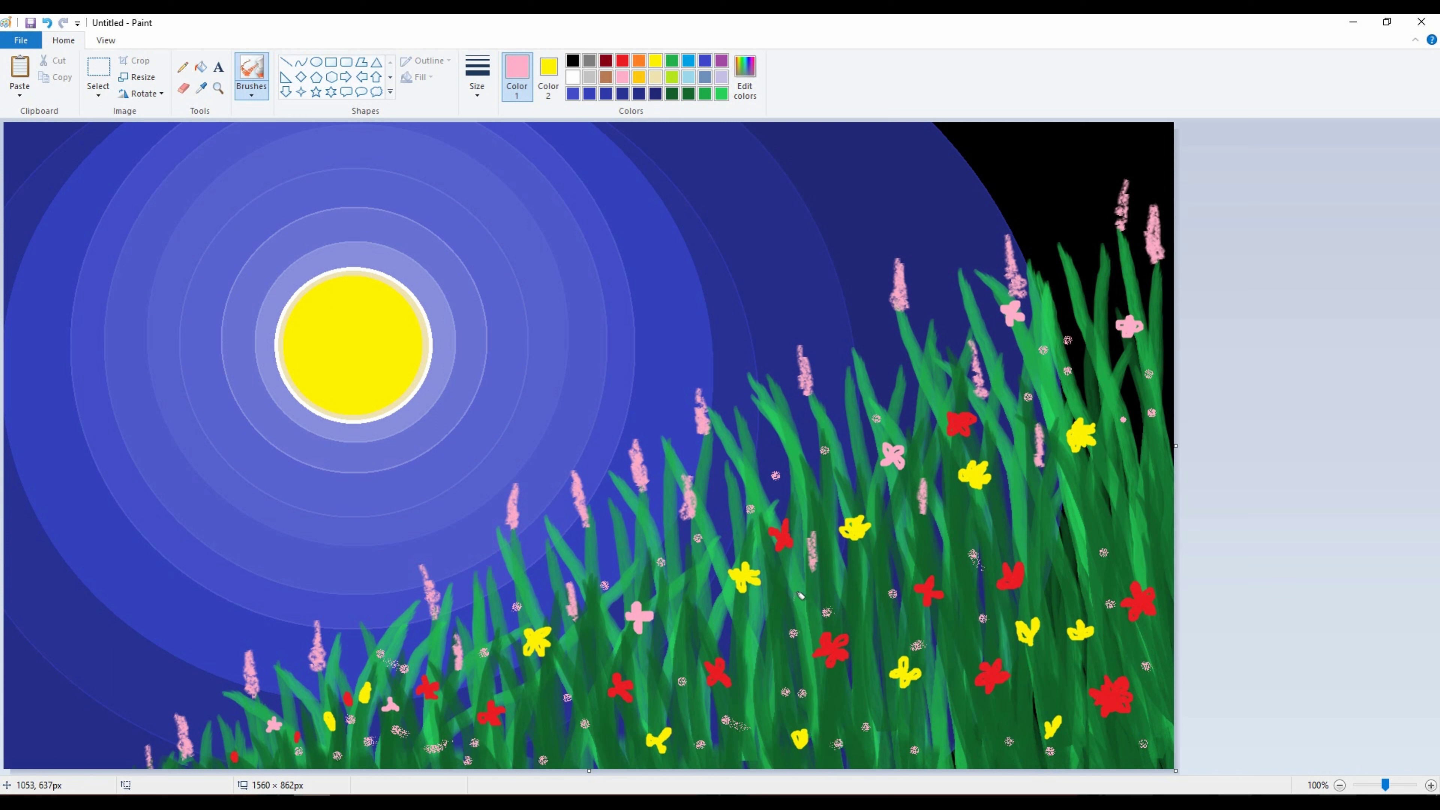
click(751, 618)
click(833, 576)
click(1050, 497)
click(1150, 496)
click(1170, 528)
- Airbrush yellow specks through the middle, right and lower-right grass
click(656, 61)
click(594, 648)
click(590, 606)
click(595, 563)
click(658, 506)
click(751, 486)
click(823, 434)
click(959, 510)
click(1028, 487)
click(1039, 375)
click(1150, 302)
click(1150, 390)
click(1068, 404)
click(1095, 483)
click(1107, 518)
click(1169, 568)
click(1165, 640)
click(1147, 724)
click(1058, 681)
click(1000, 720)
click(951, 705)
- Fill the lower-middle, lower-left and bottom grass with more yellow specks
click(878, 567)
click(967, 576)
click(1052, 552)
click(879, 714)
click(844, 680)
click(768, 675)
click(778, 624)
click(684, 644)
click(655, 667)
click(614, 719)
click(521, 707)
click(480, 613)
click(429, 650)
click(390, 641)
click(303, 702)
click(272, 747)
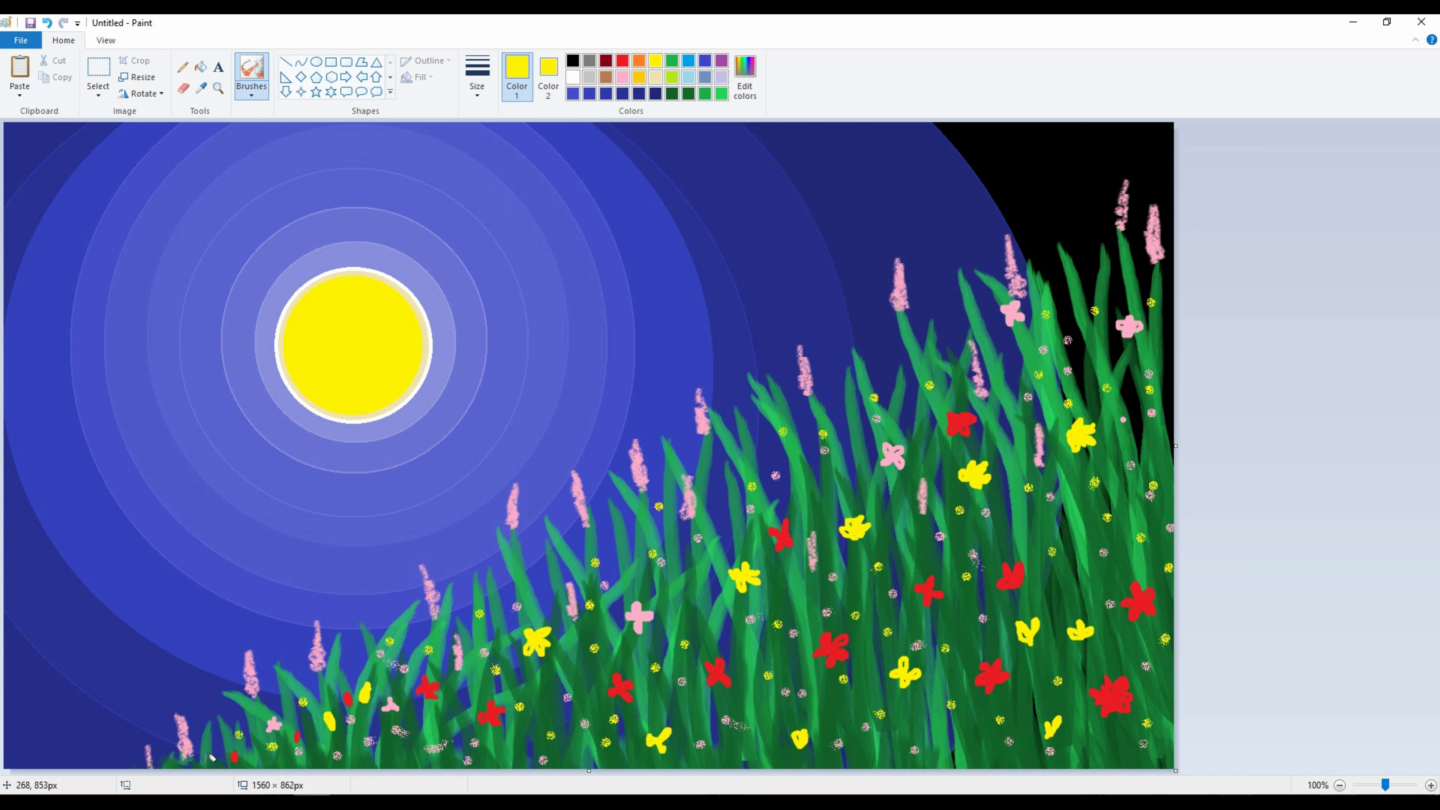
click(438, 765)
click(501, 743)
click(739, 700)
click(731, 749)
- Airbrush red specks through the central and lower-right grass
click(623, 61)
click(572, 674)
click(580, 692)
click(633, 739)
click(665, 704)
click(677, 613)
click(642, 579)
click(736, 527)
click(781, 581)
click(743, 654)
click(781, 715)
click(822, 715)
click(835, 762)
click(970, 758)
click(1003, 718)
click(1091, 684)
click(1112, 737)
click(1153, 689)
click(1114, 643)
- Add red specks up the right-side grass, then down into the lower-left grass
click(1085, 578)
click(1071, 528)
click(1093, 499)
click(1147, 506)
click(1171, 450)
click(1040, 476)
click(1013, 452)
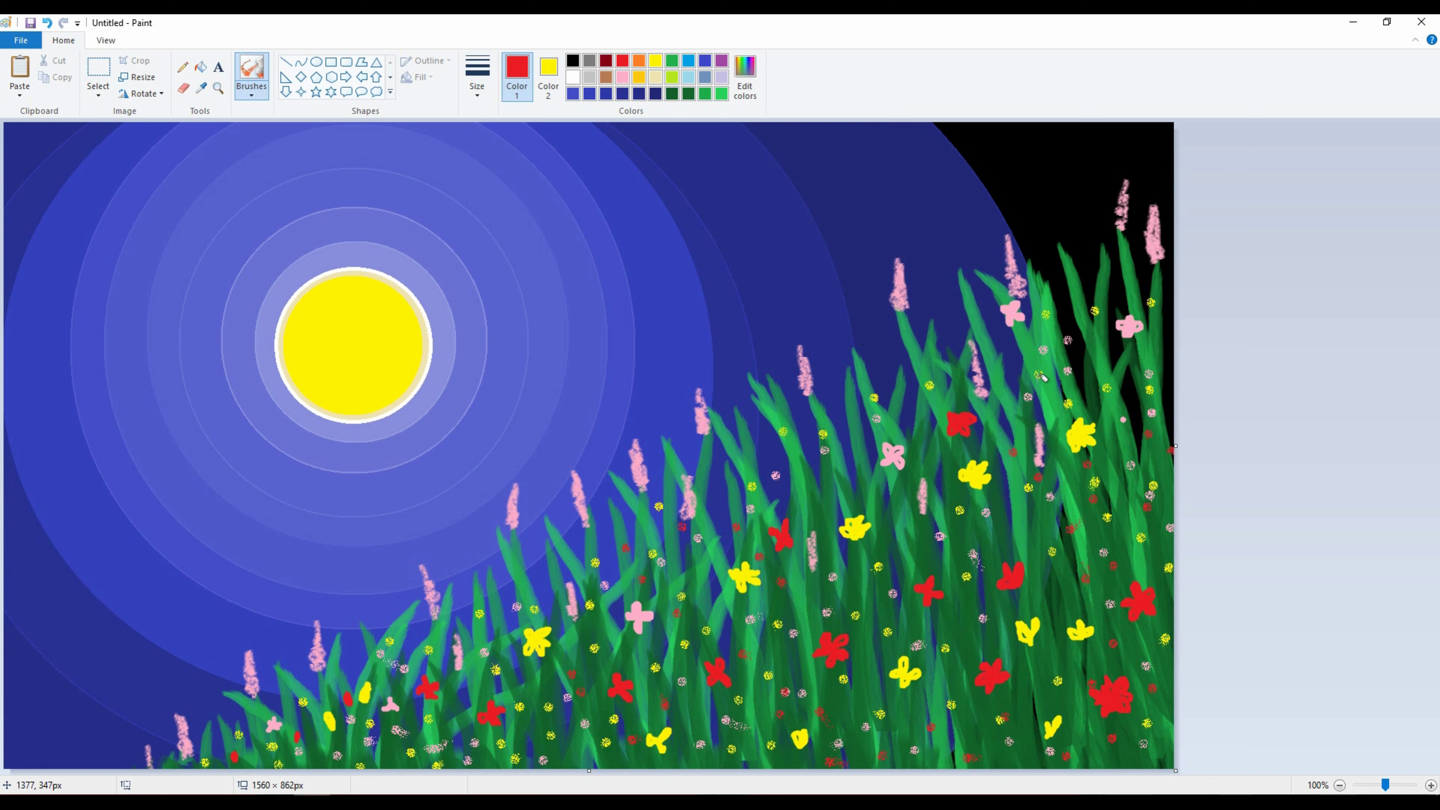
click(911, 443)
click(677, 583)
click(602, 626)
click(448, 695)
click(399, 680)
click(350, 749)
click(284, 718)
click(251, 747)
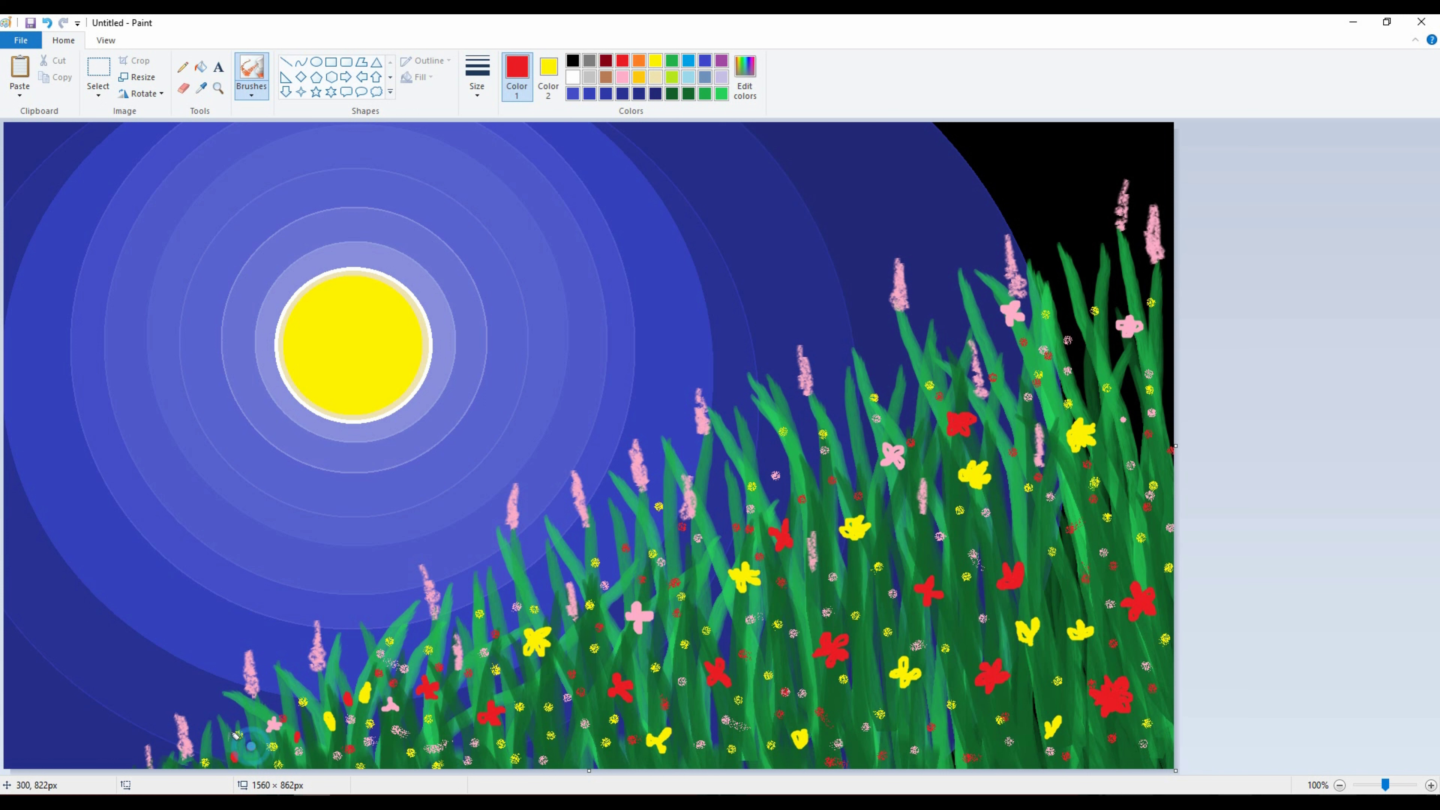
click(495, 767)
- Finish with red specks along the bottom and up through the right grass
click(601, 762)
click(792, 767)
click(960, 754)
click(989, 727)
click(1065, 610)
click(913, 564)
click(893, 534)
click(951, 493)
click(945, 466)
click(1034, 528)
click(1056, 579)
click(1119, 538)
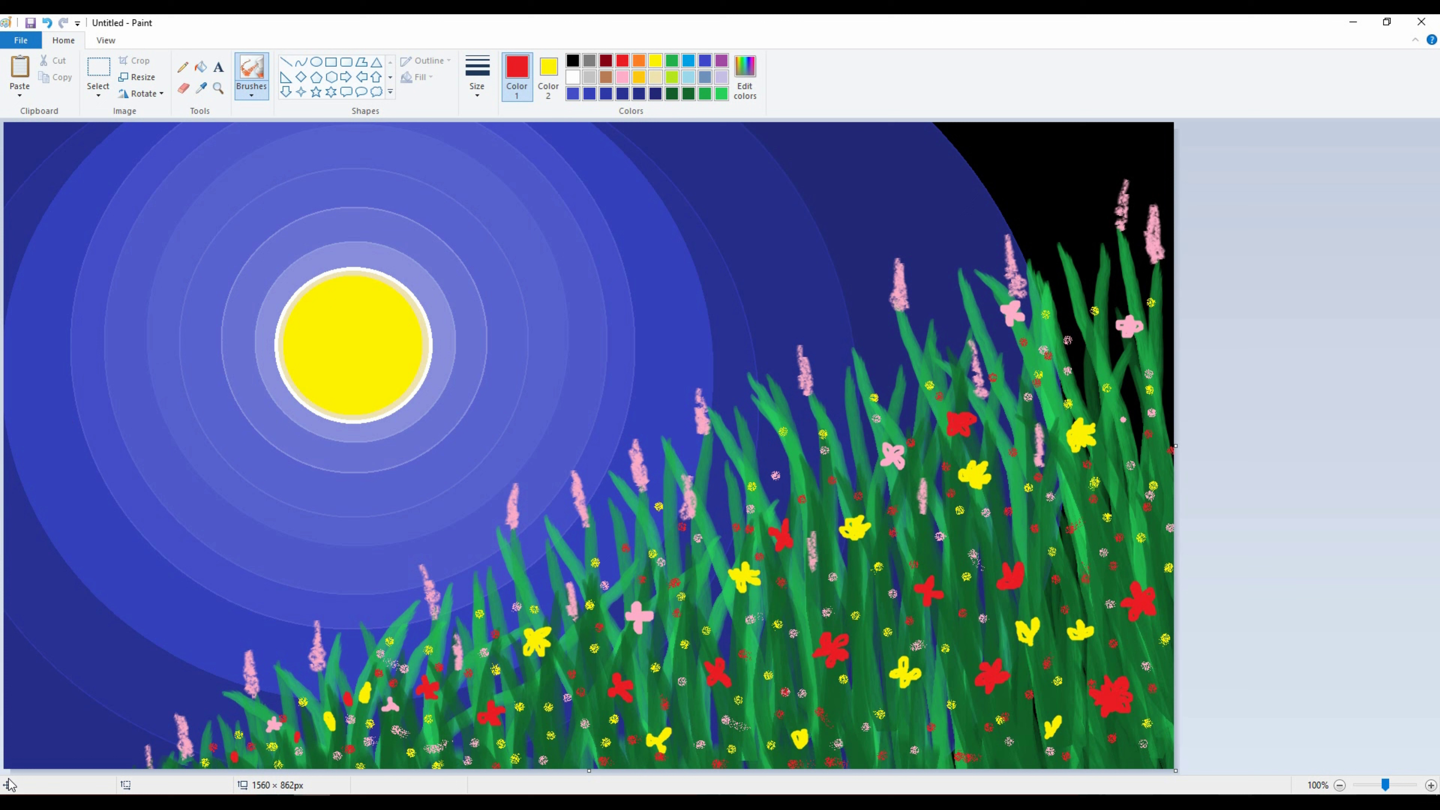
- Airbrush five red buds on grass tips, from the upper right down to the bottom left
drag(1072, 231, 1077, 253)
drag(762, 359, 767, 386)
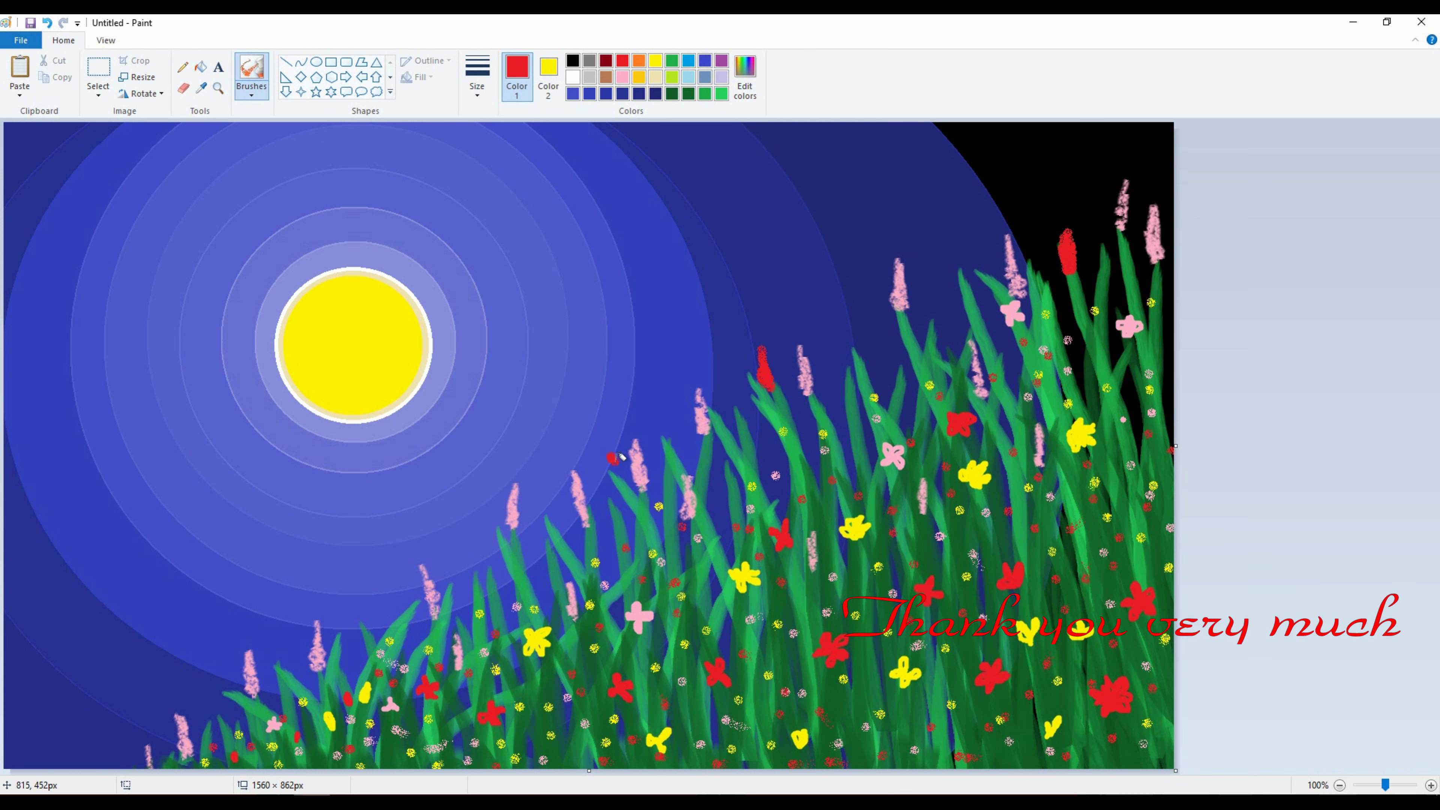
drag(609, 440, 618, 468)
drag(391, 602, 395, 624)
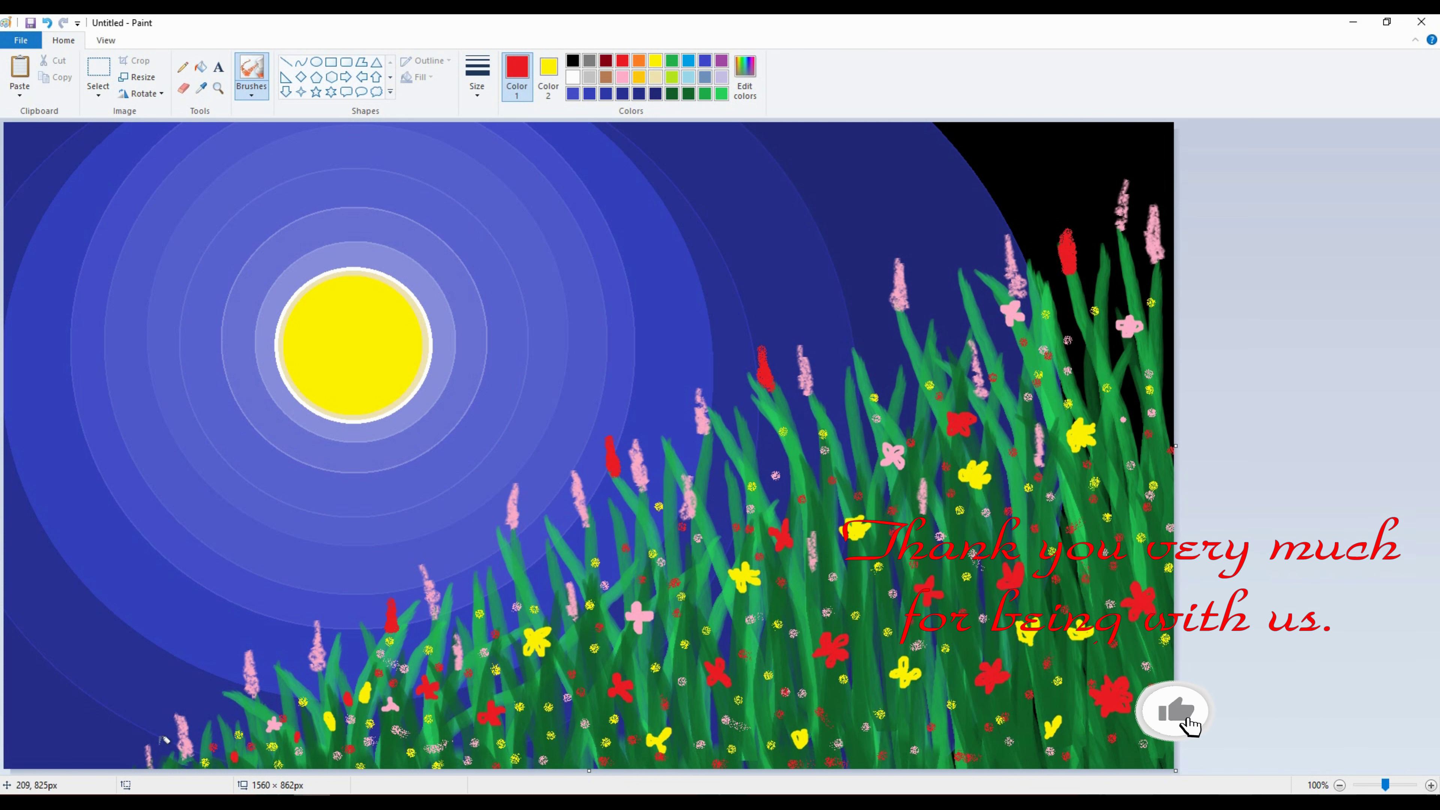
drag(208, 705, 210, 717)
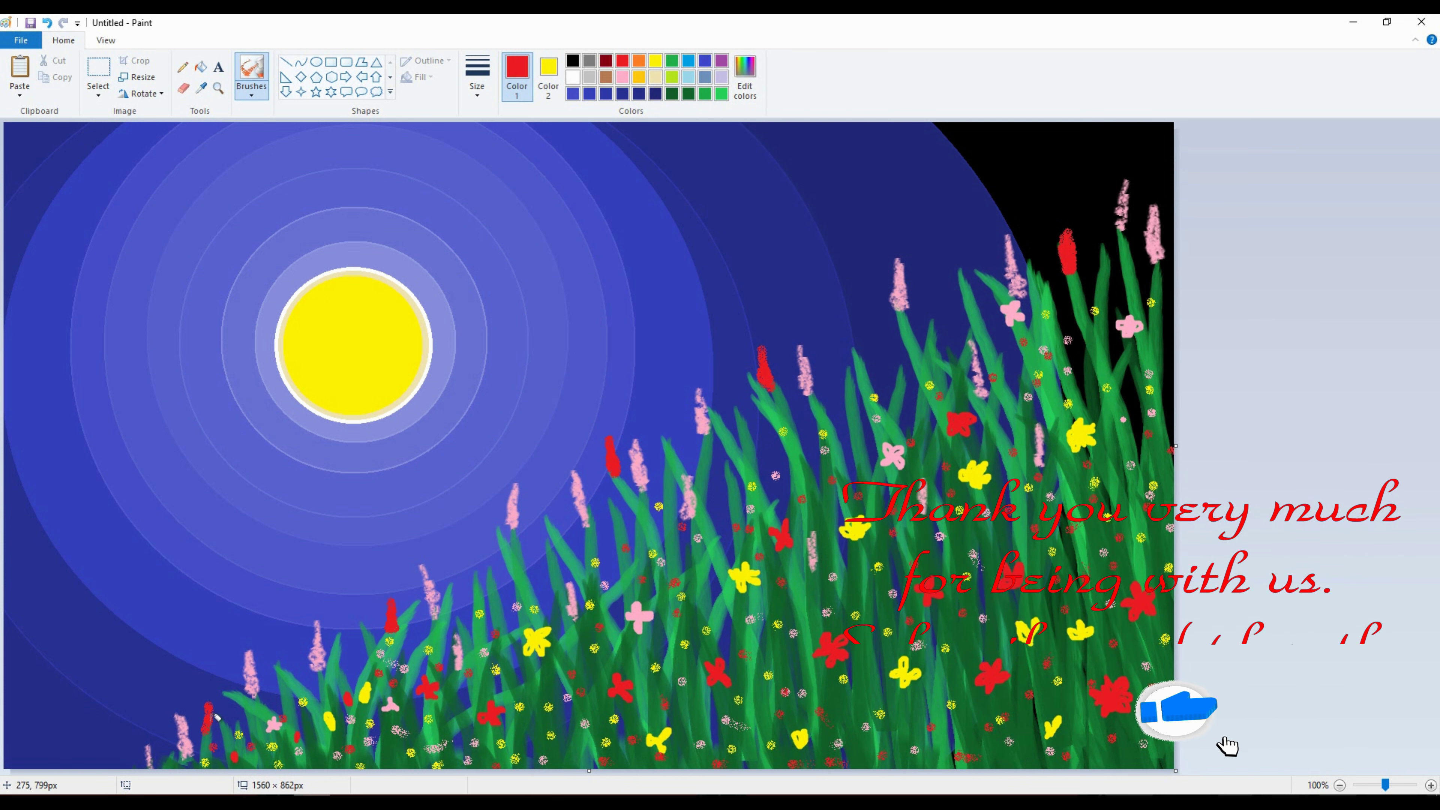